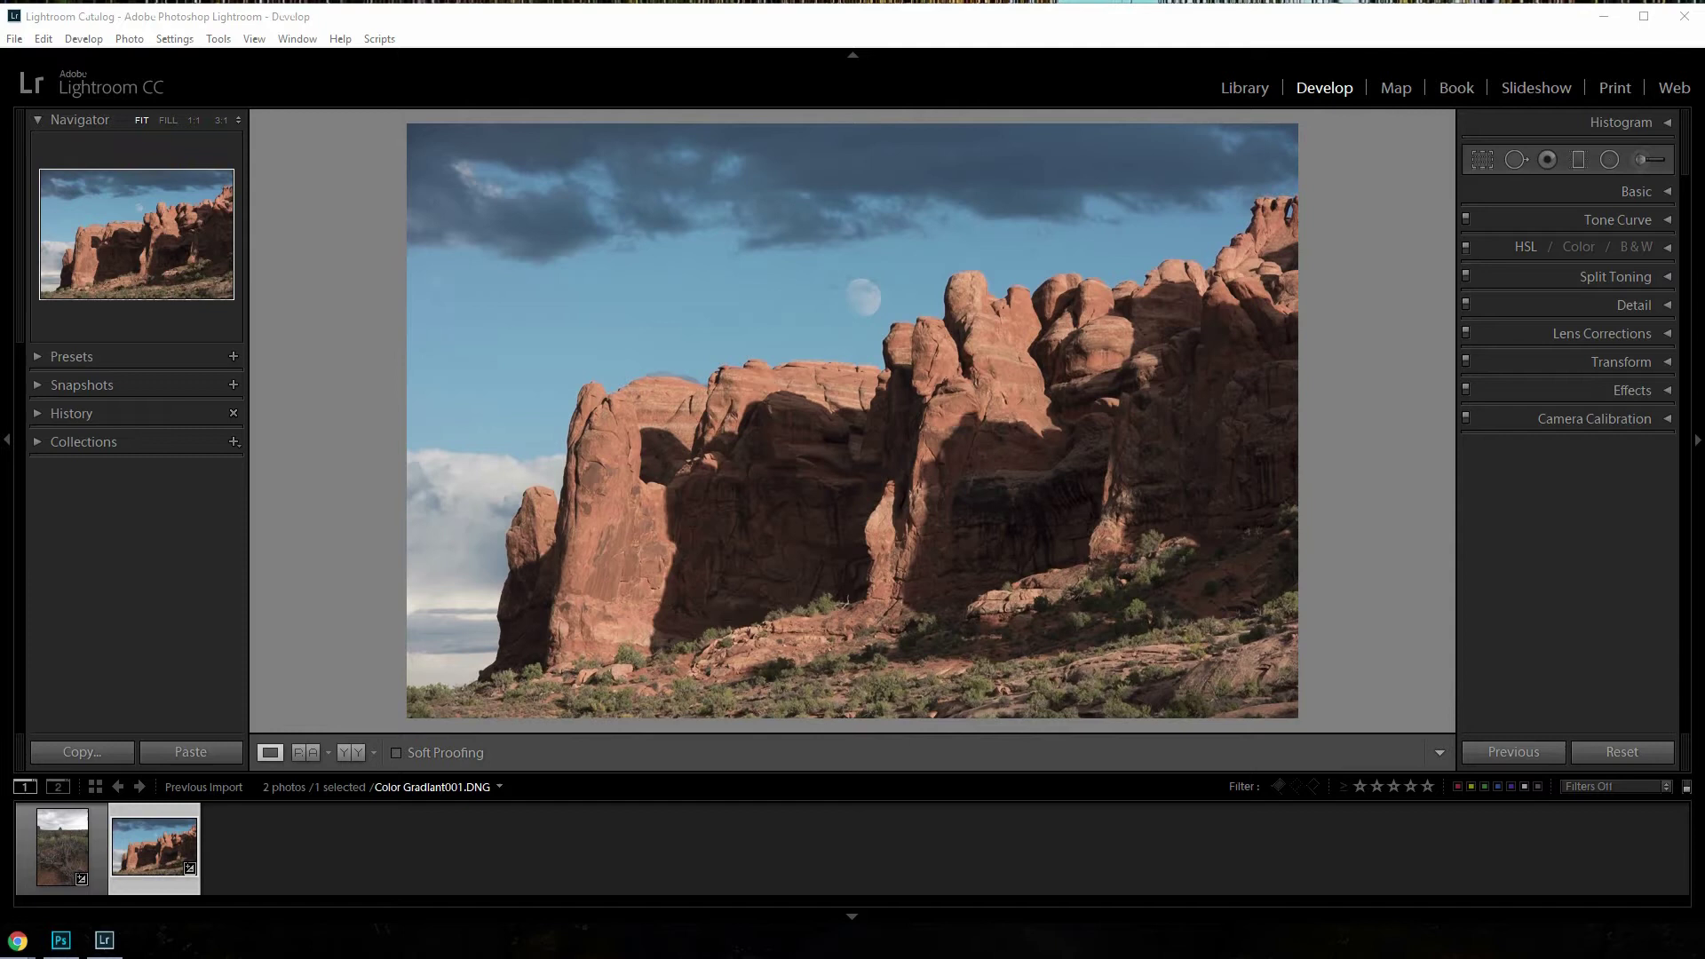
Step: Compare the desert bush photo with the rock formation photo, ending on the rock photo
left_click(67, 835)
left_click(142, 833)
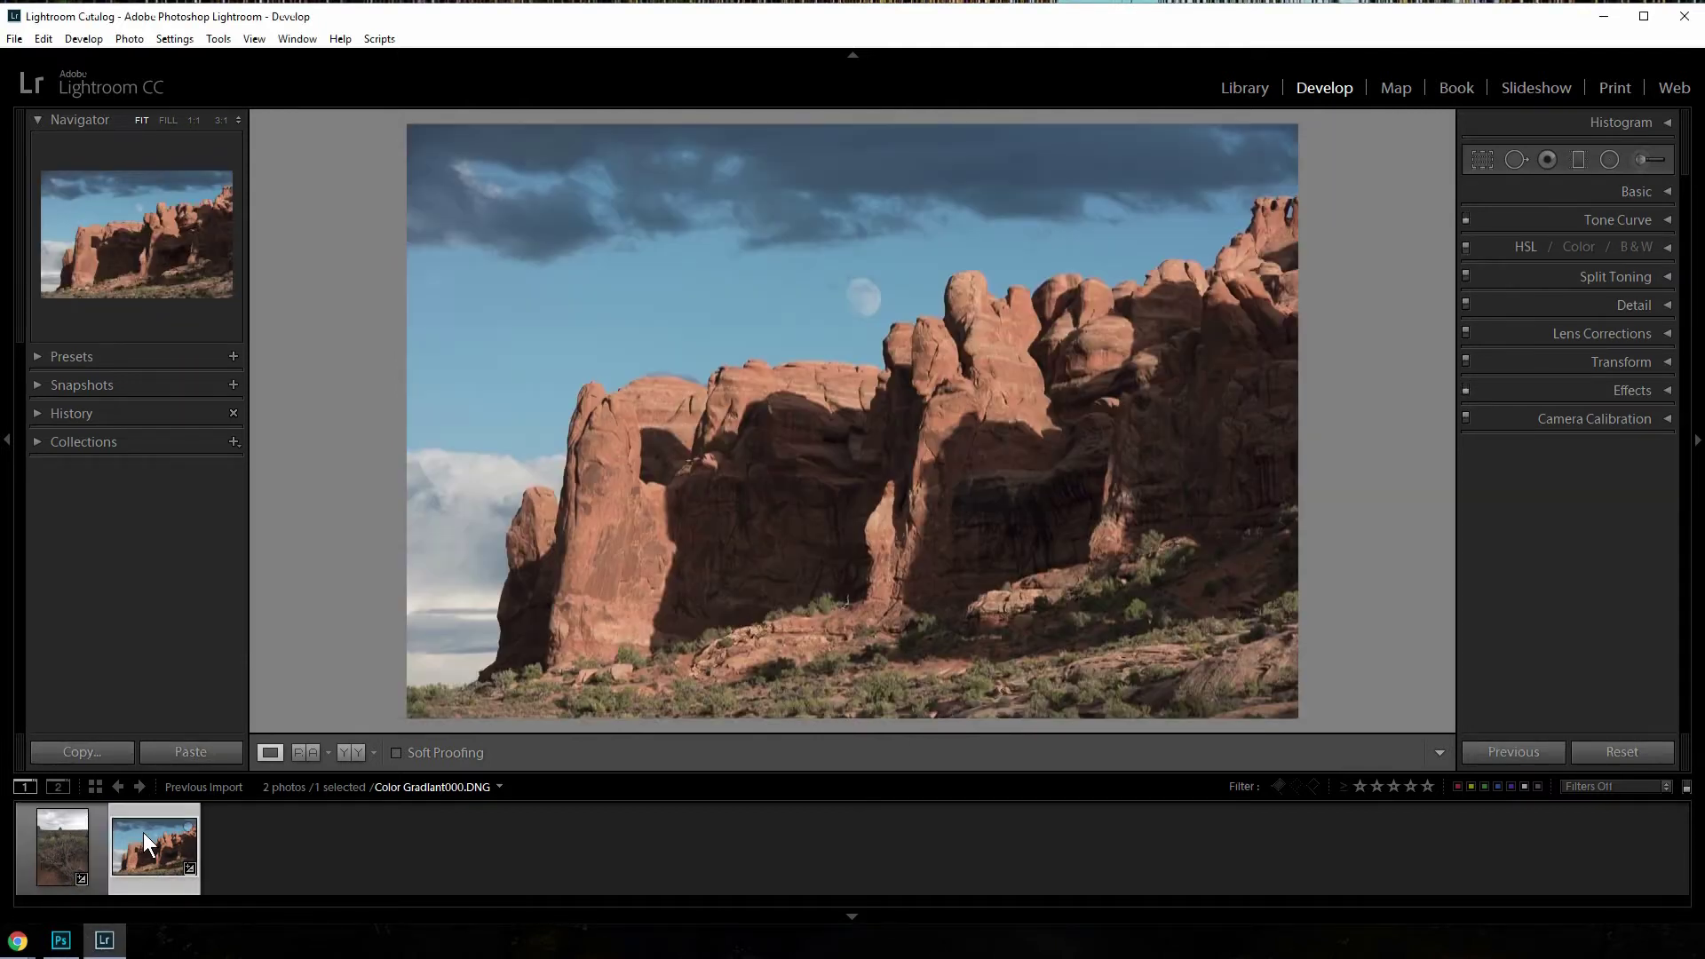
left_click(70, 844)
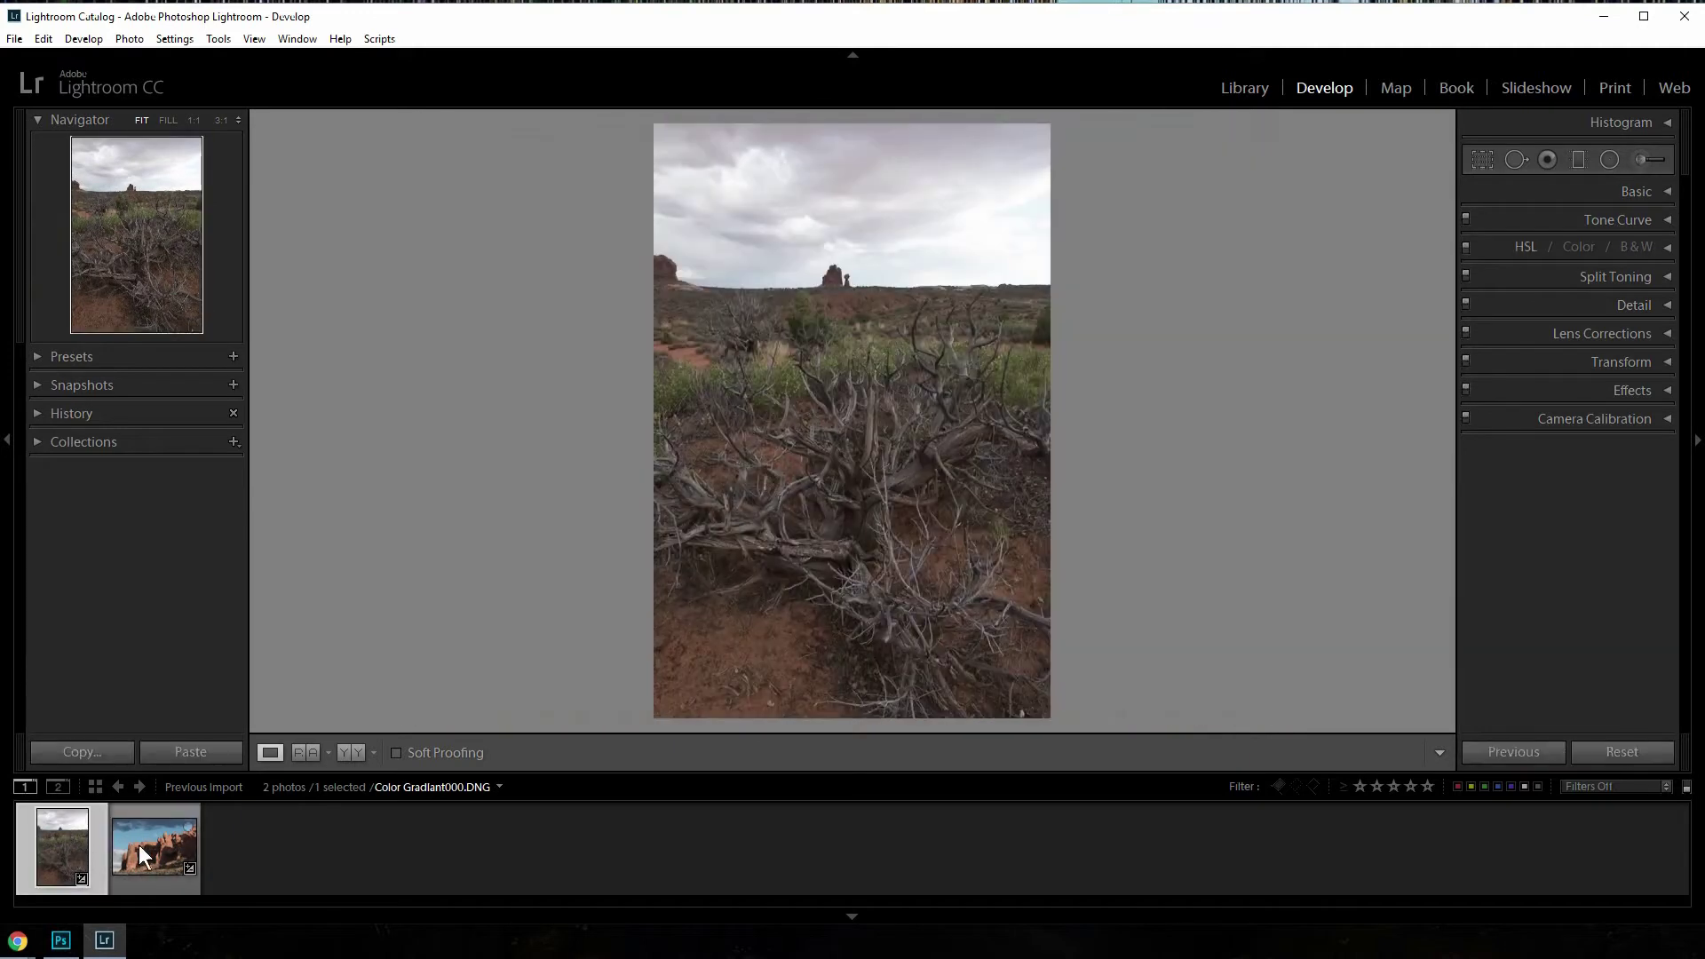
left_click(148, 844)
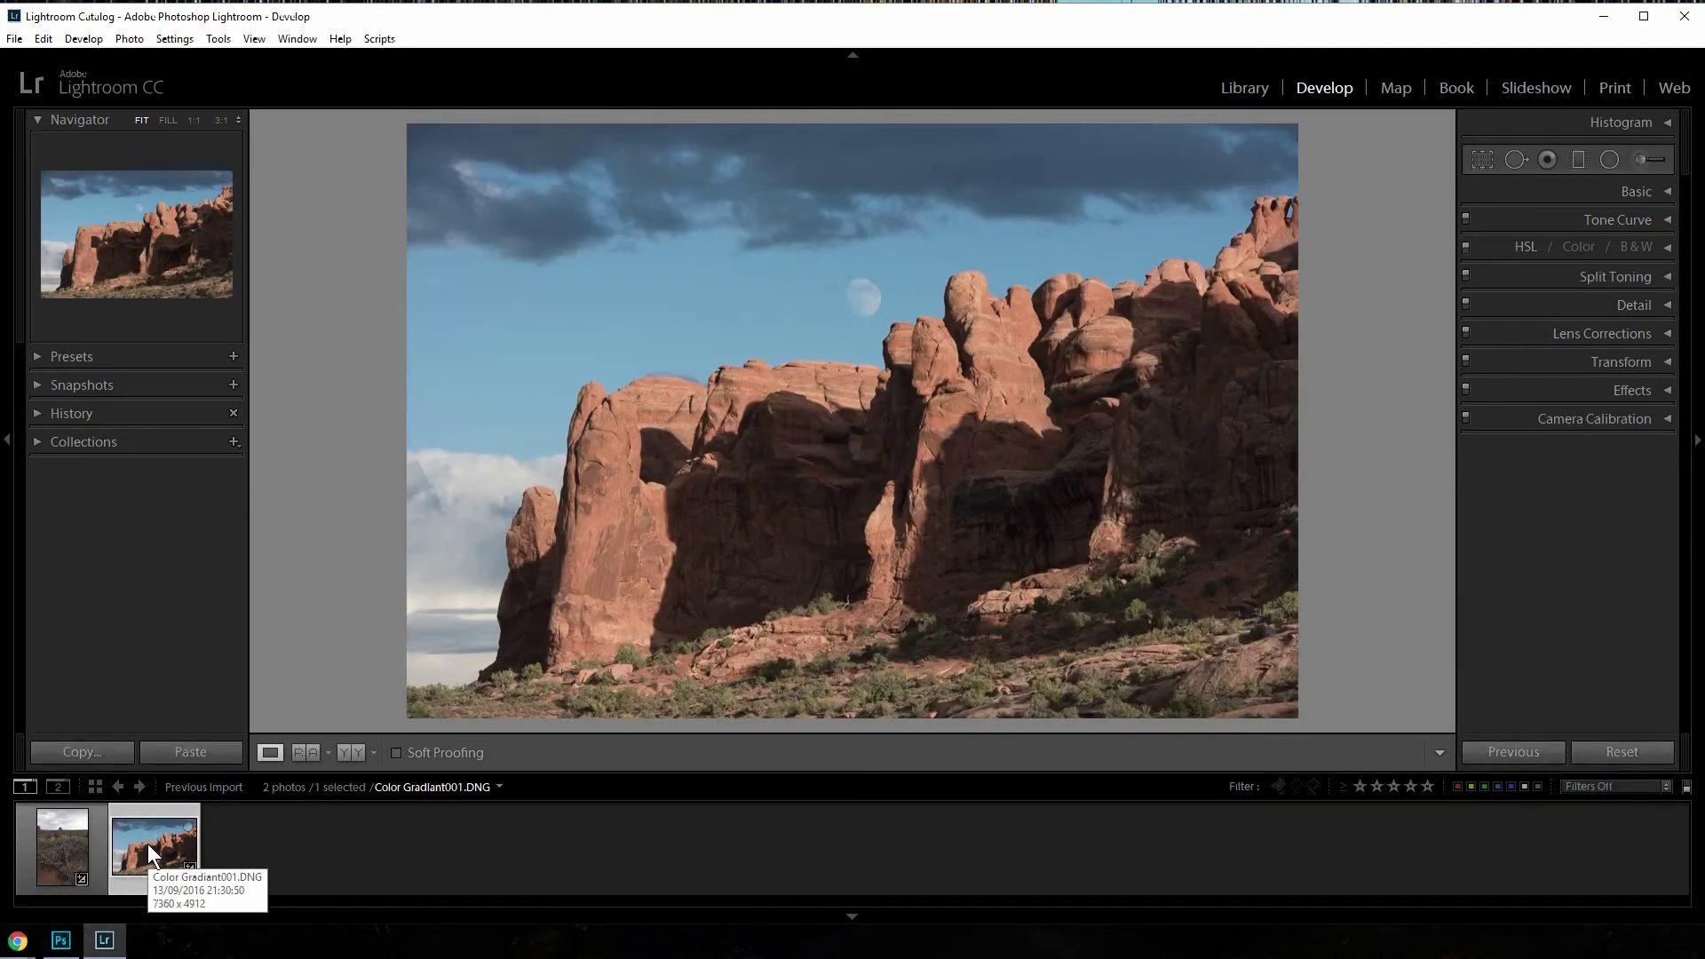
Step: Set the rock photo's Basic tones: Highlights −95, Shadows +79, Whites +62, Blacks −31, Vibrance +26
left_click(1666, 190)
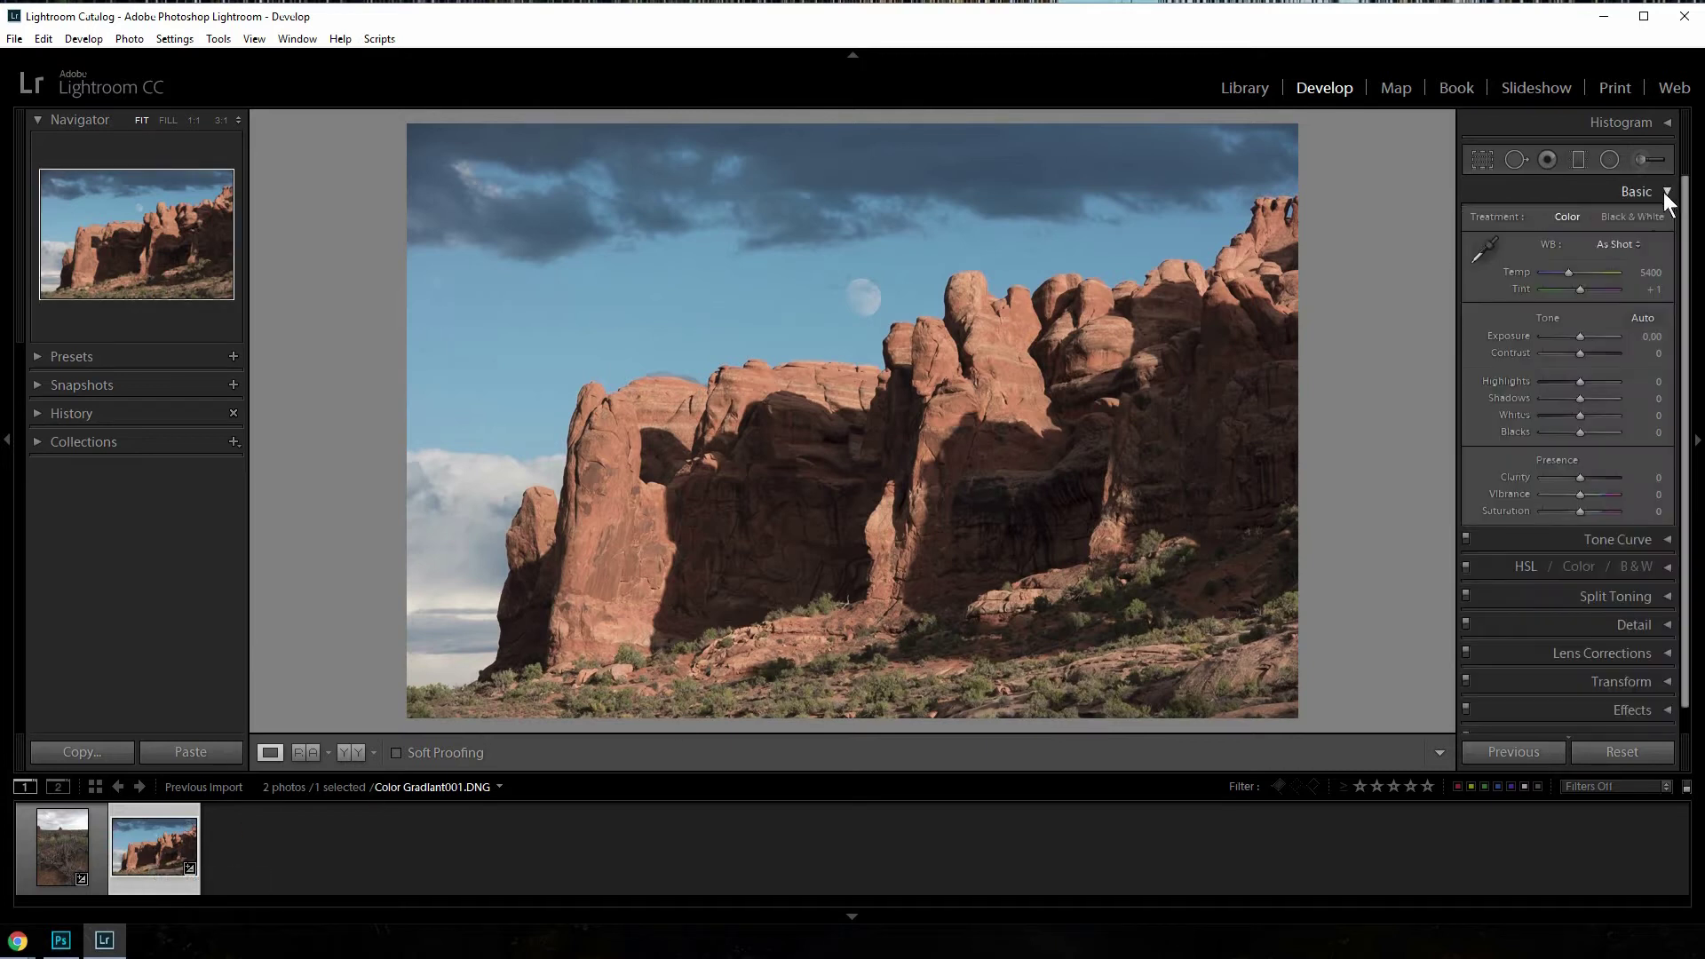
mouse_move(1612, 414)
left_mouse_down()
mouse_move(1545, 381)
mouse_move(1613, 398)
mouse_move(1568, 432)
left_mouse_up()
left_click(1591, 414, "alt")
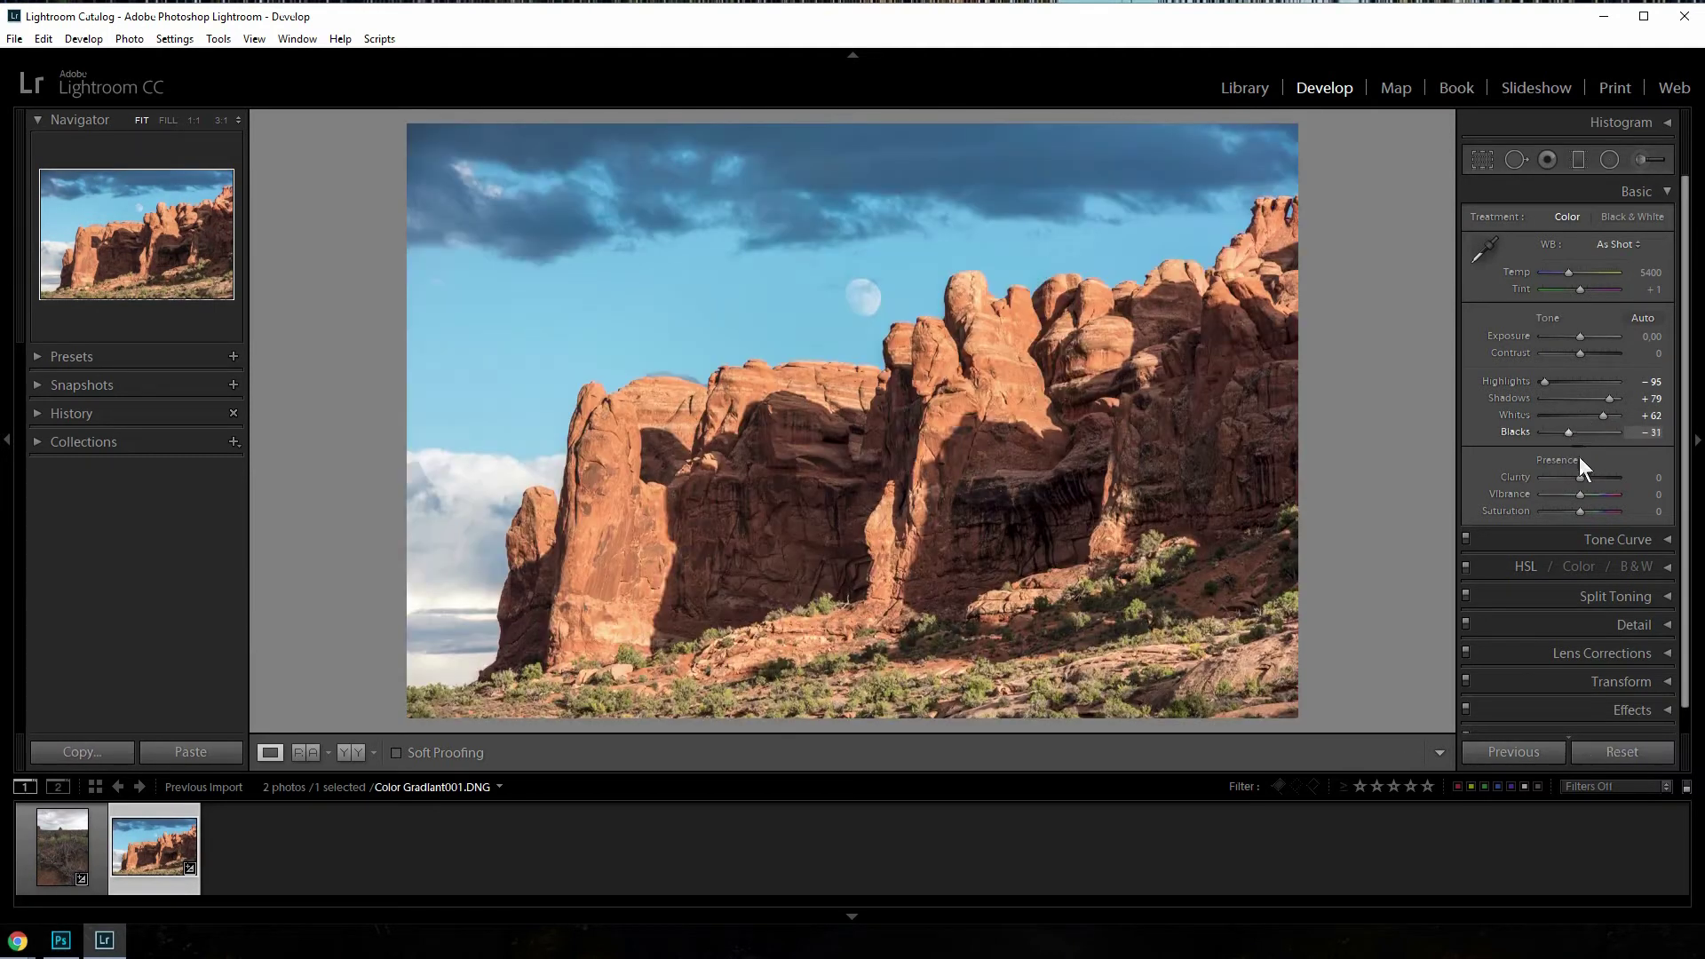
left_click_drag(1580, 494, 1591, 494)
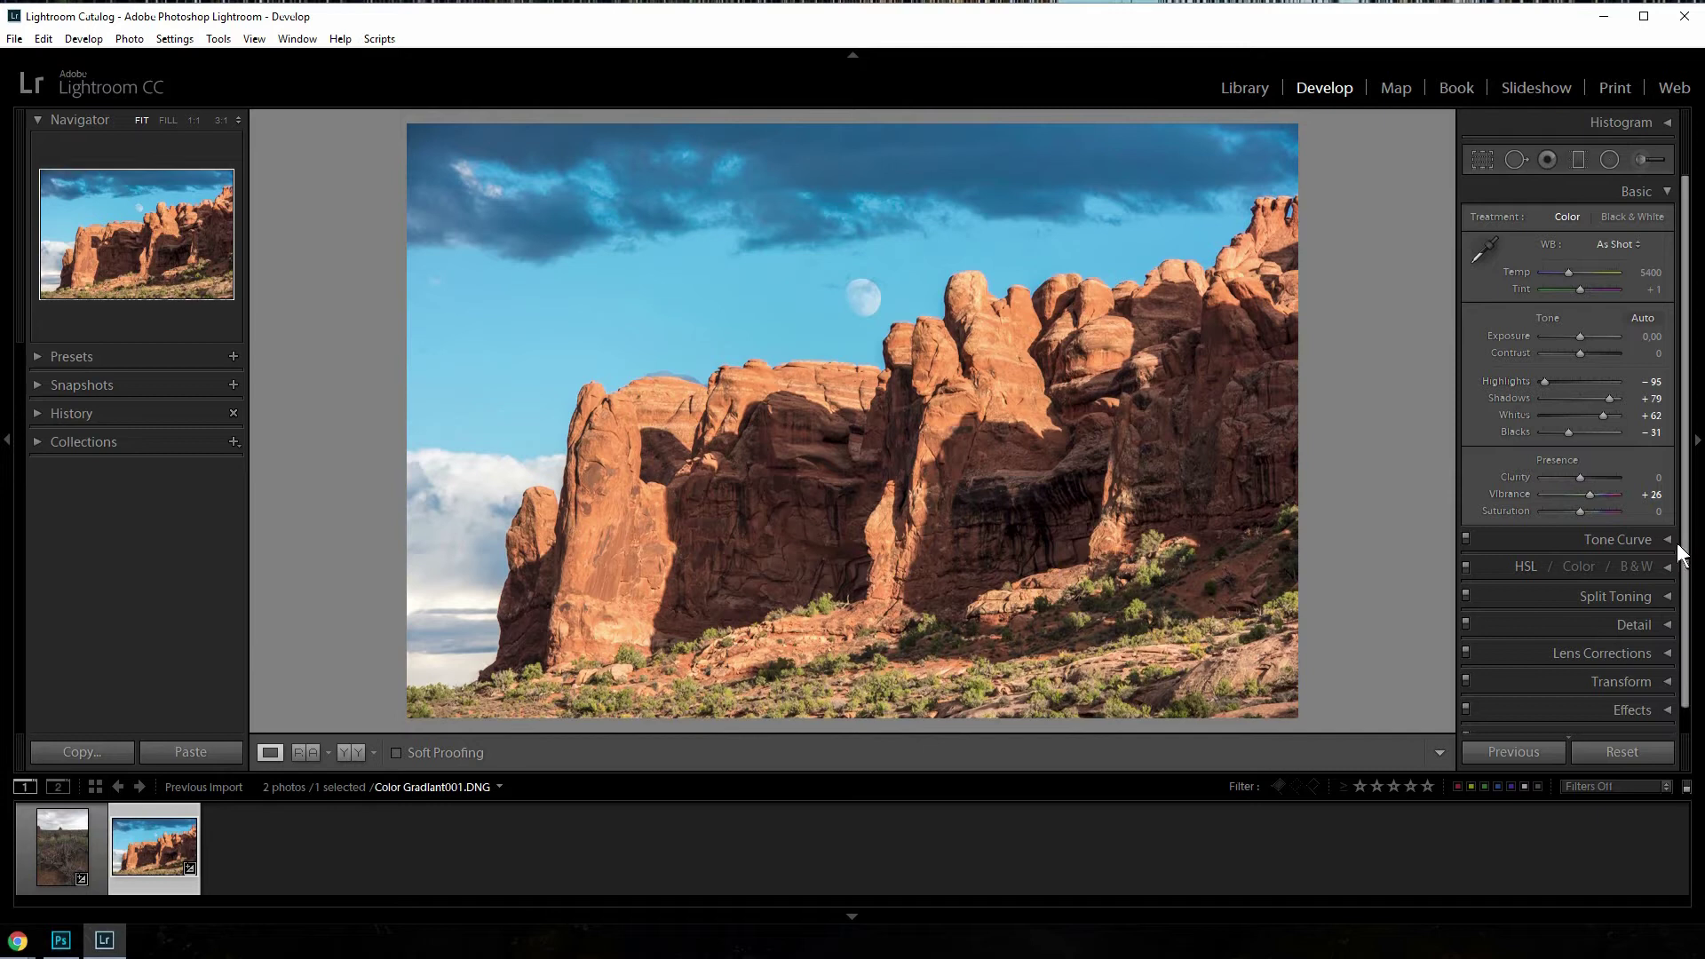
left_click(1667, 192)
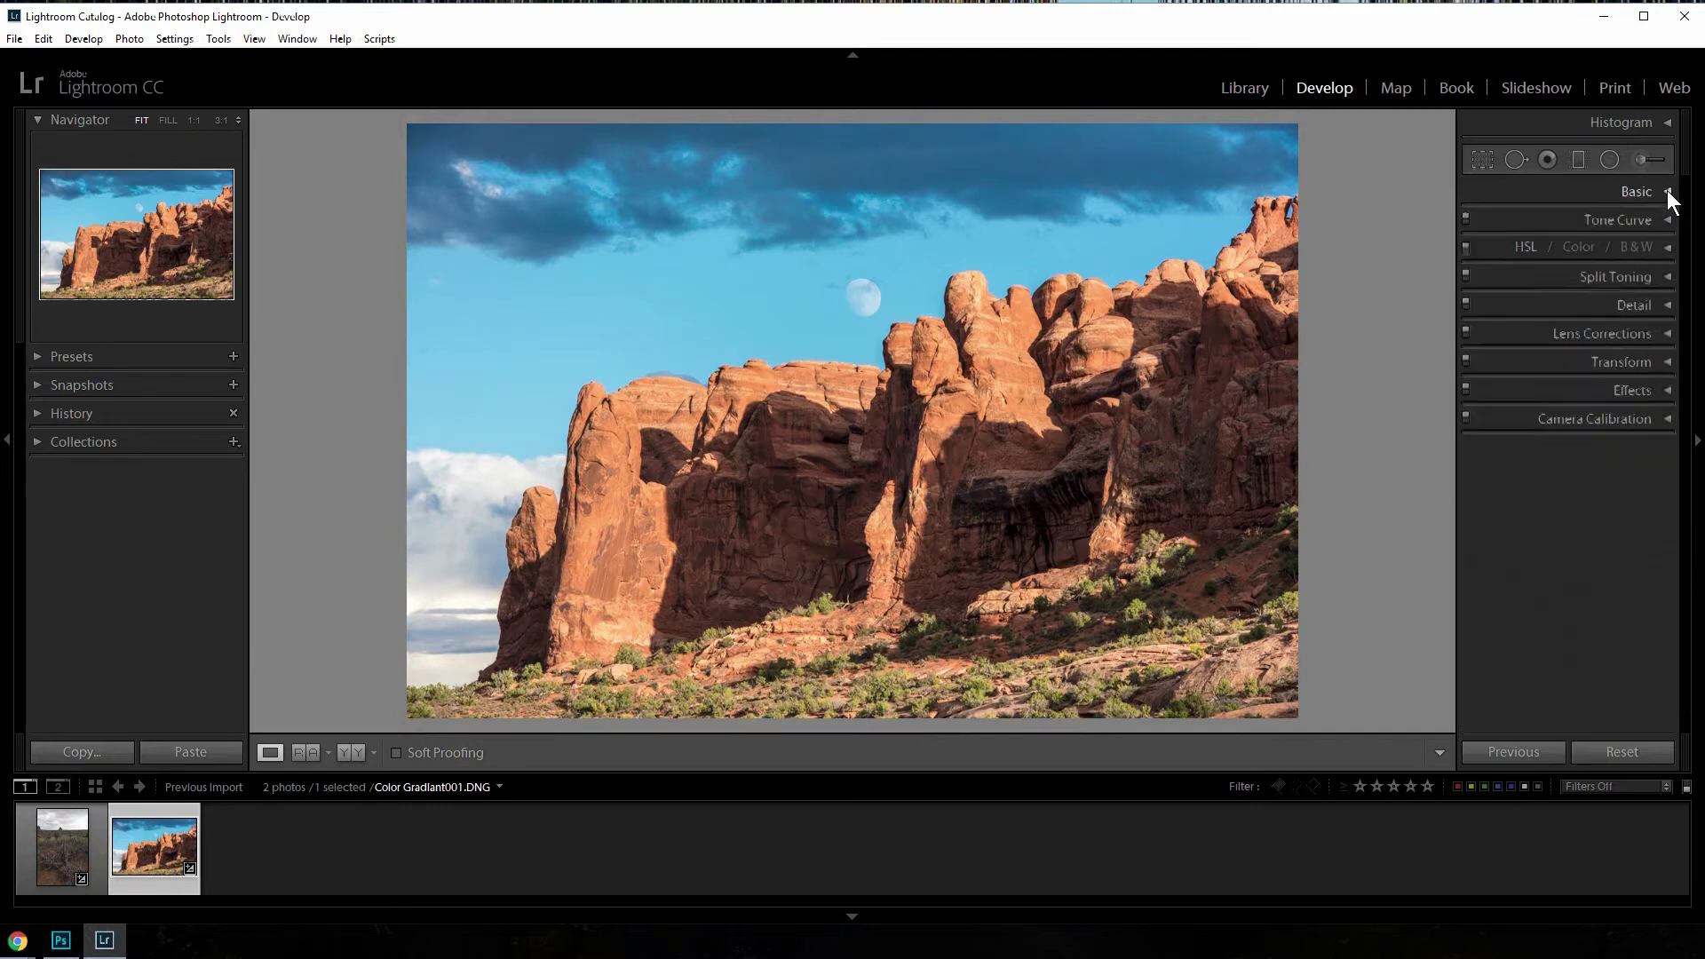
Step: Set sharpening Amount 95 and Detail 5, then raise Masking to 80 with the Alt mask preview
left_click(1664, 306)
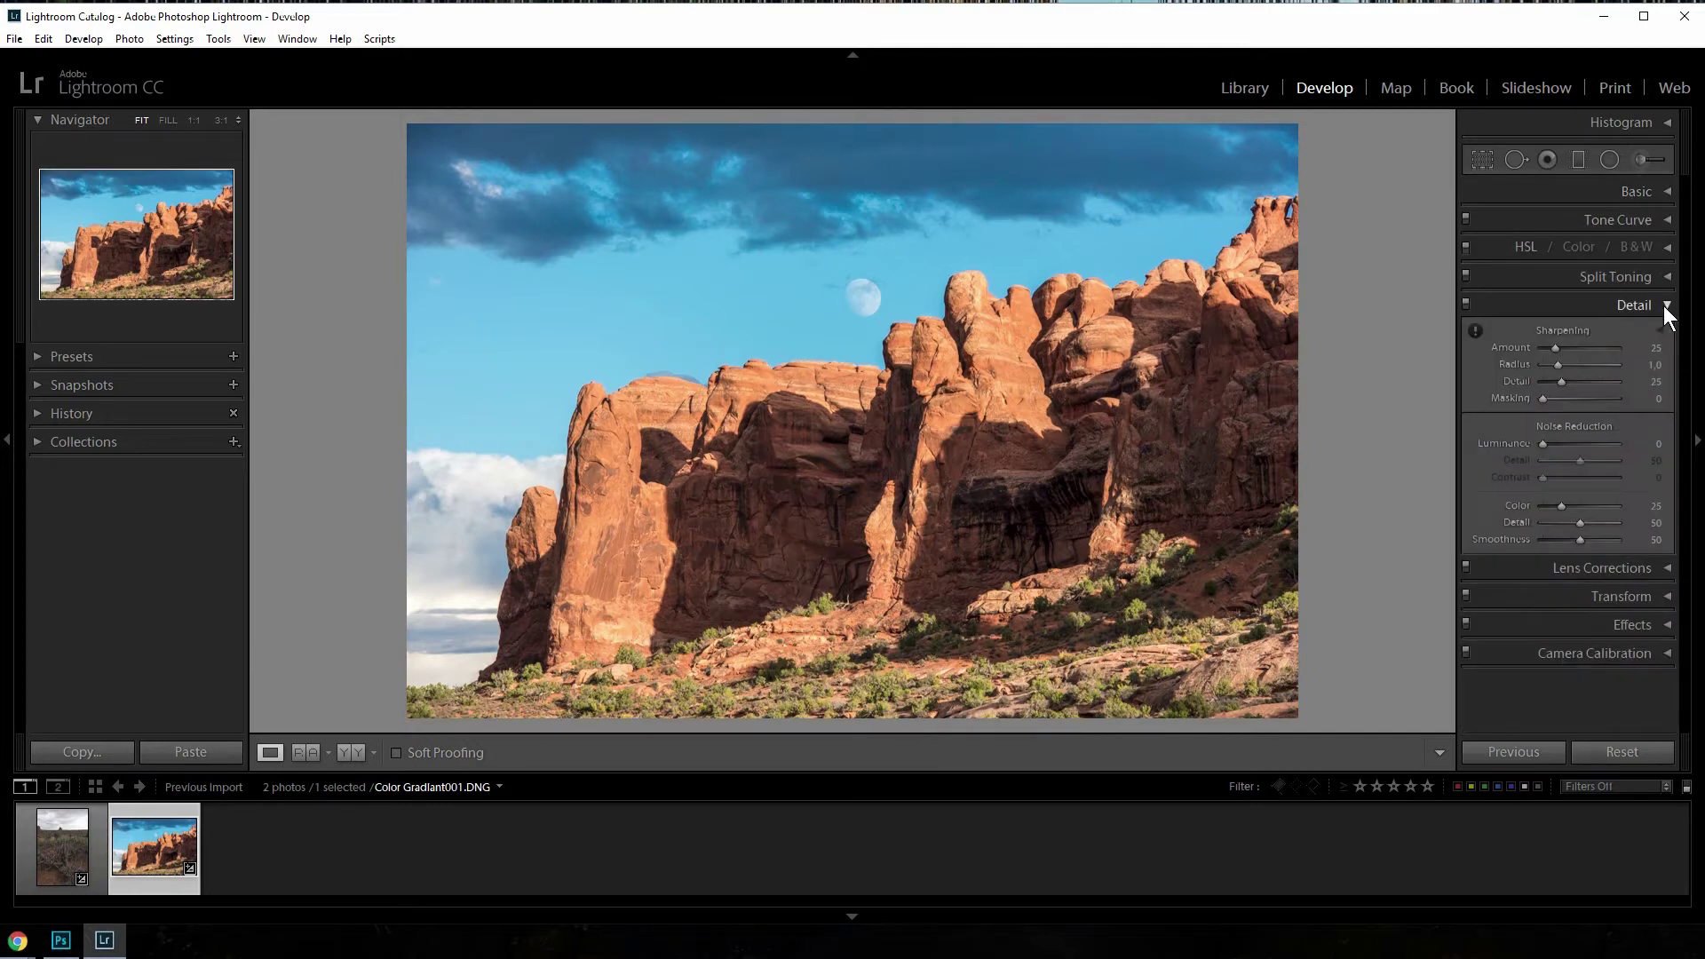
left_click(1590, 349)
left_click_drag(1563, 380, 1554, 381)
left_click_drag(1548, 380, 1550, 381)
key("alt")
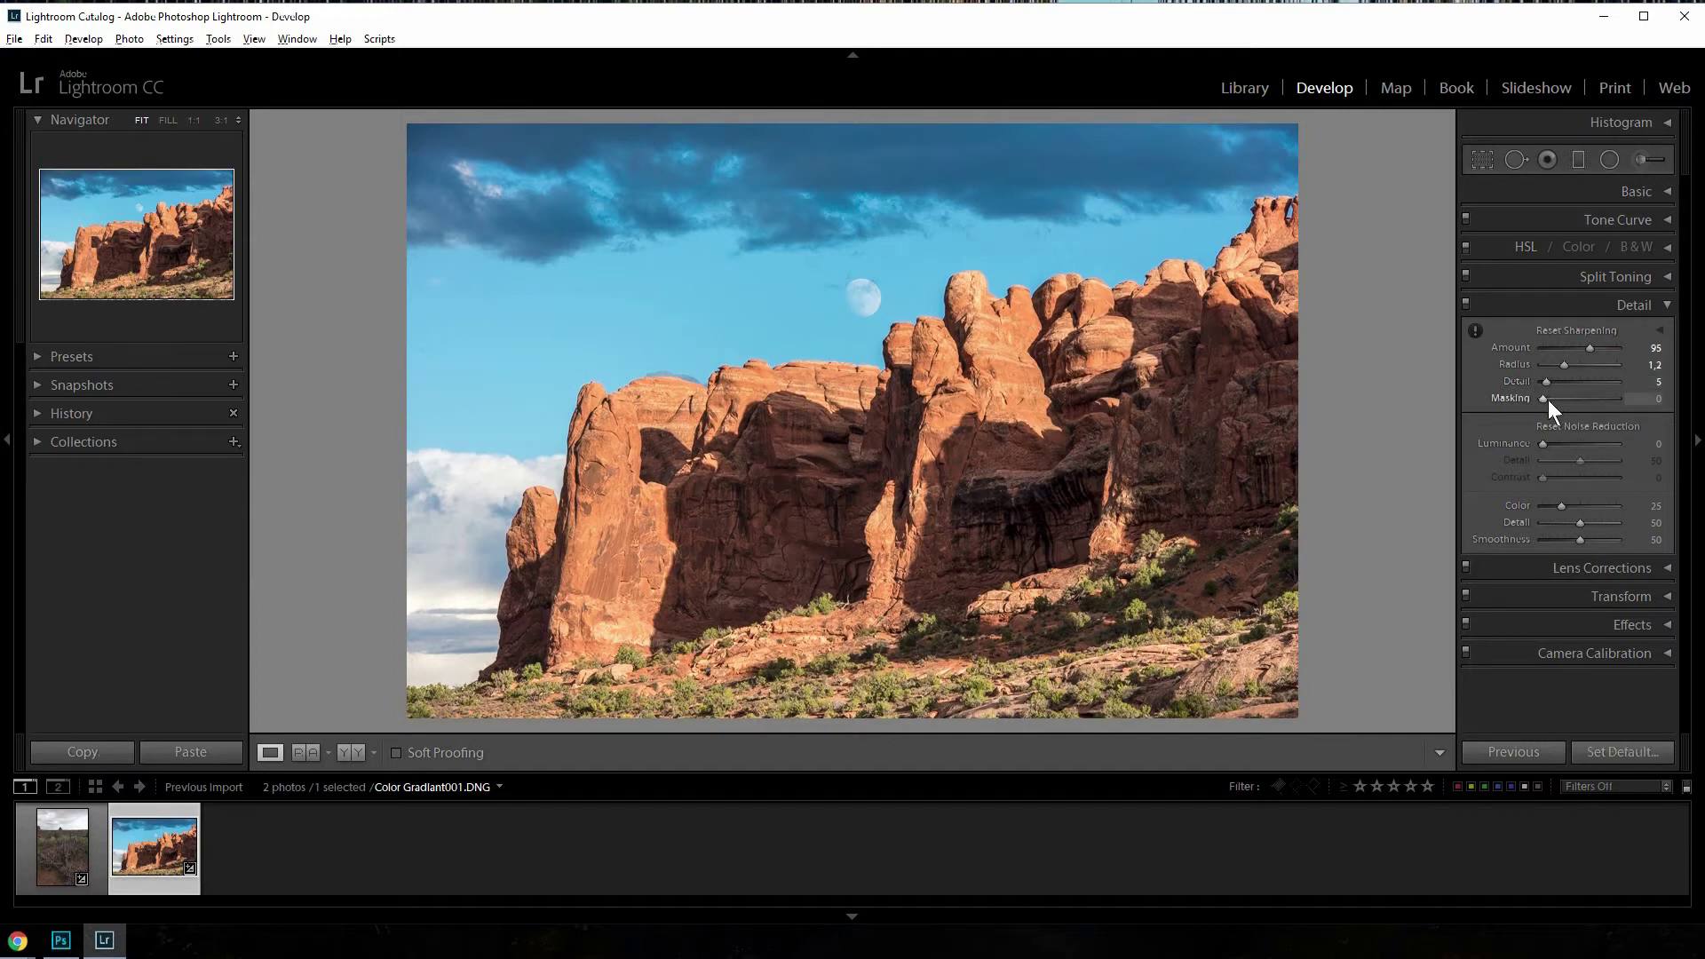
left_click_drag(1542, 396, 1604, 395)
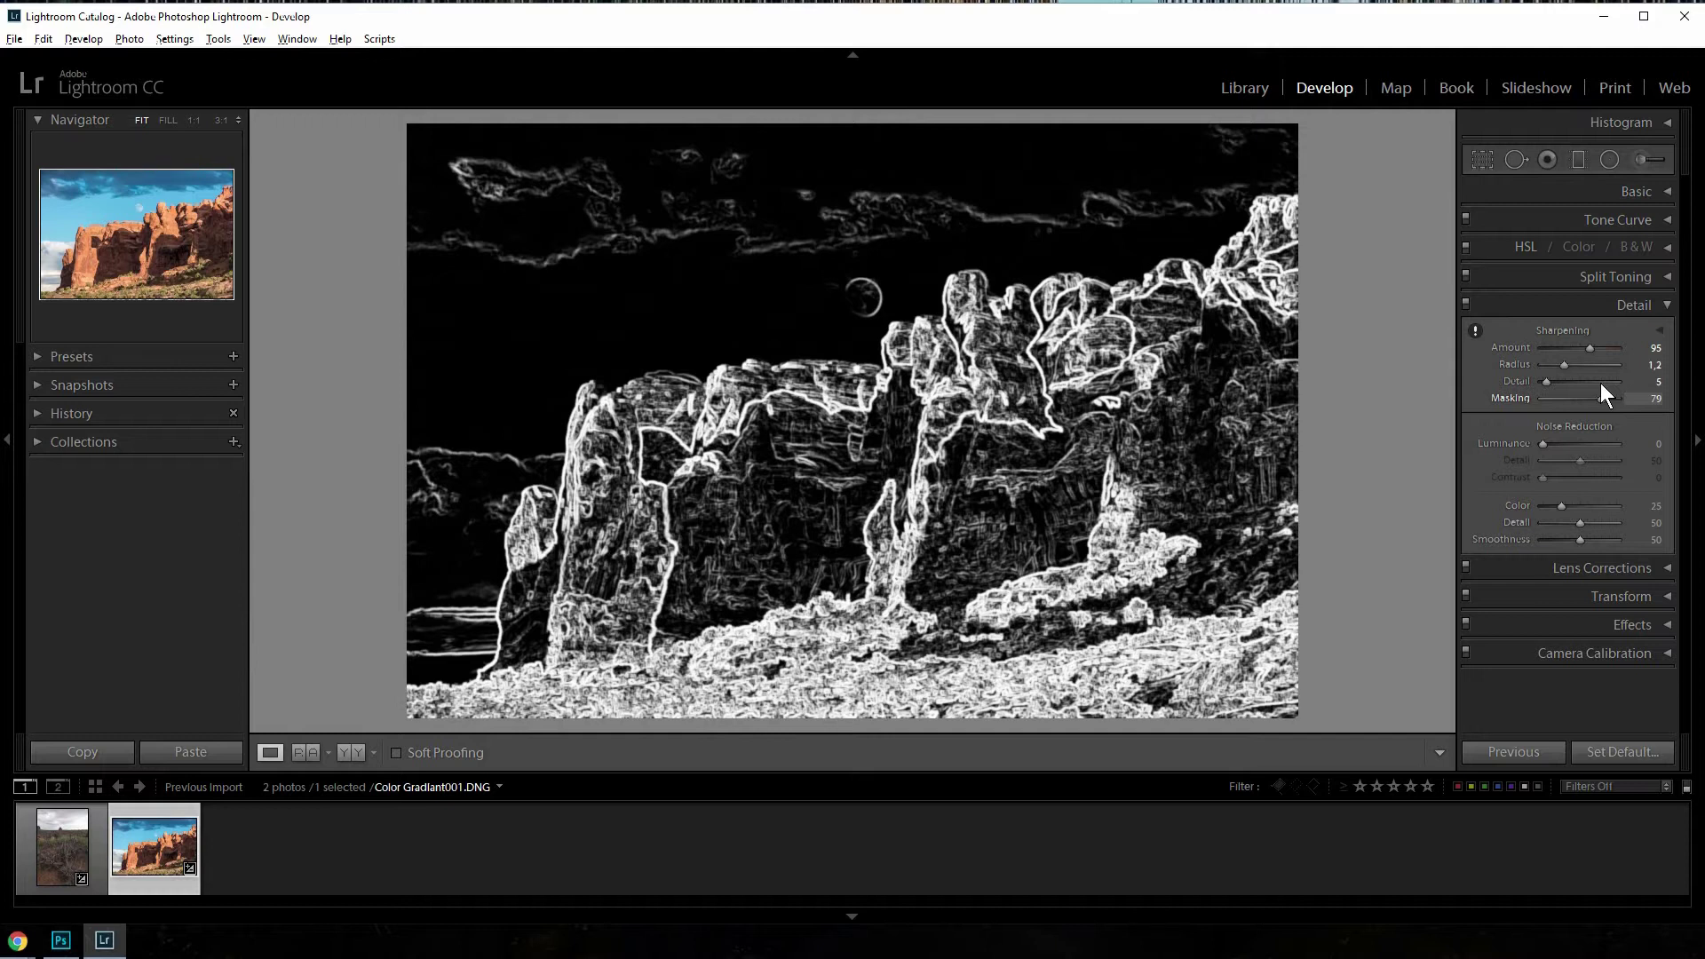
left_click_drag(1601, 382, 1603, 383)
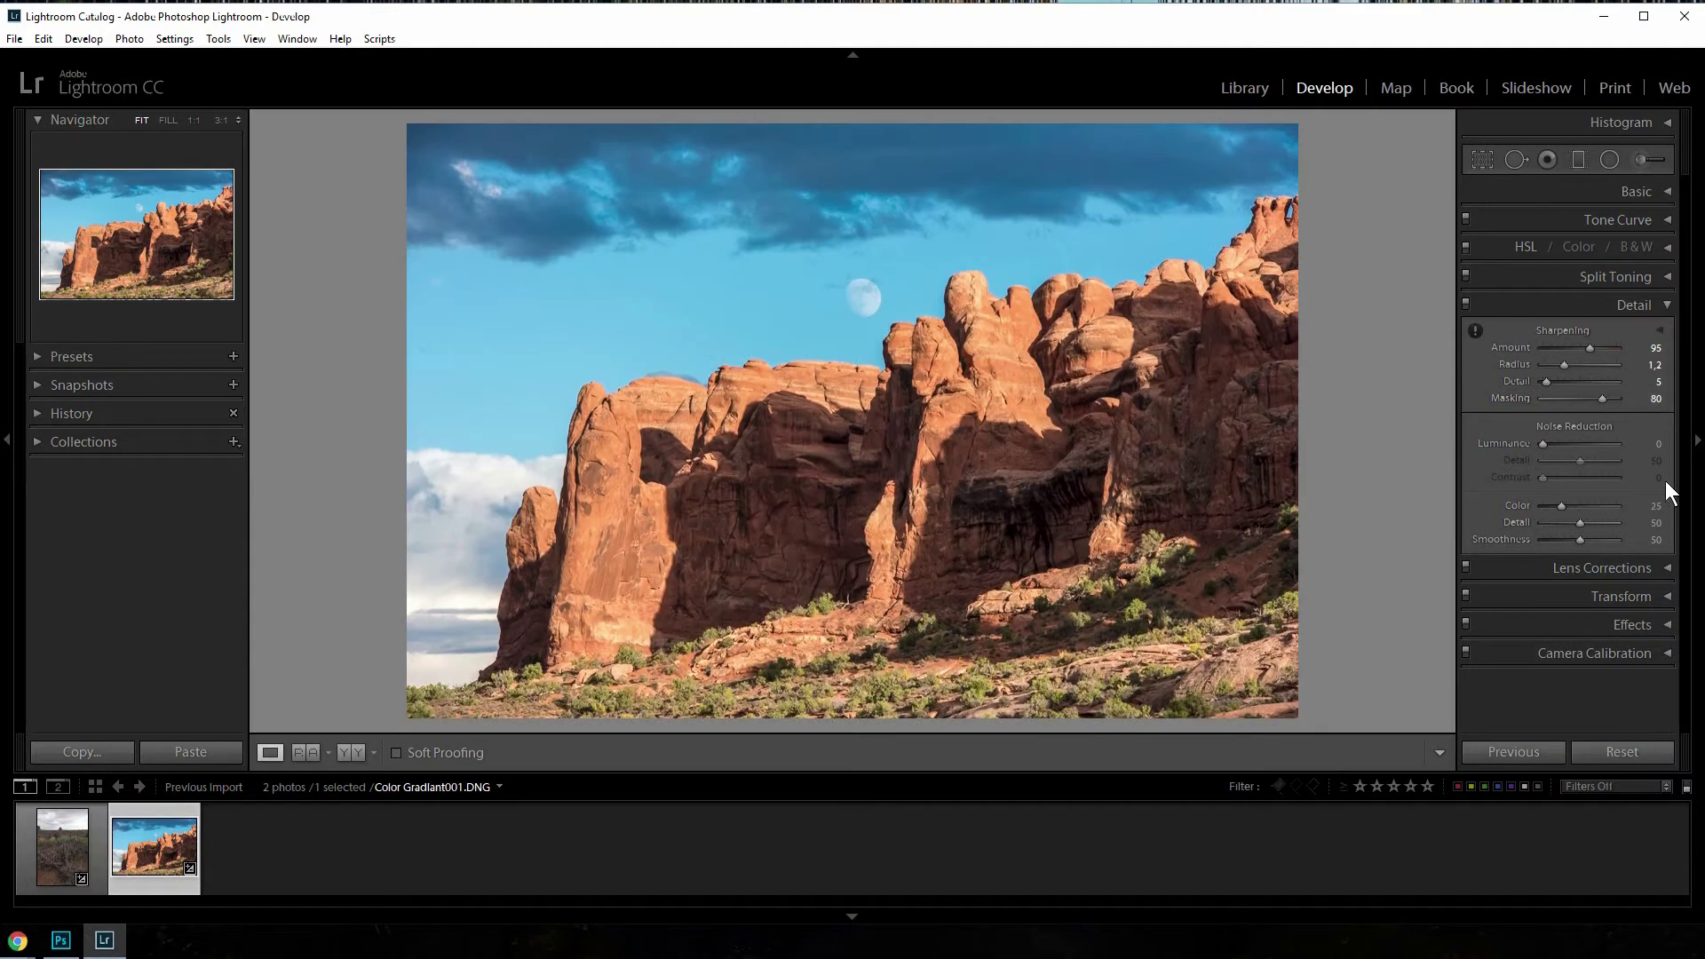
left_click(1668, 302)
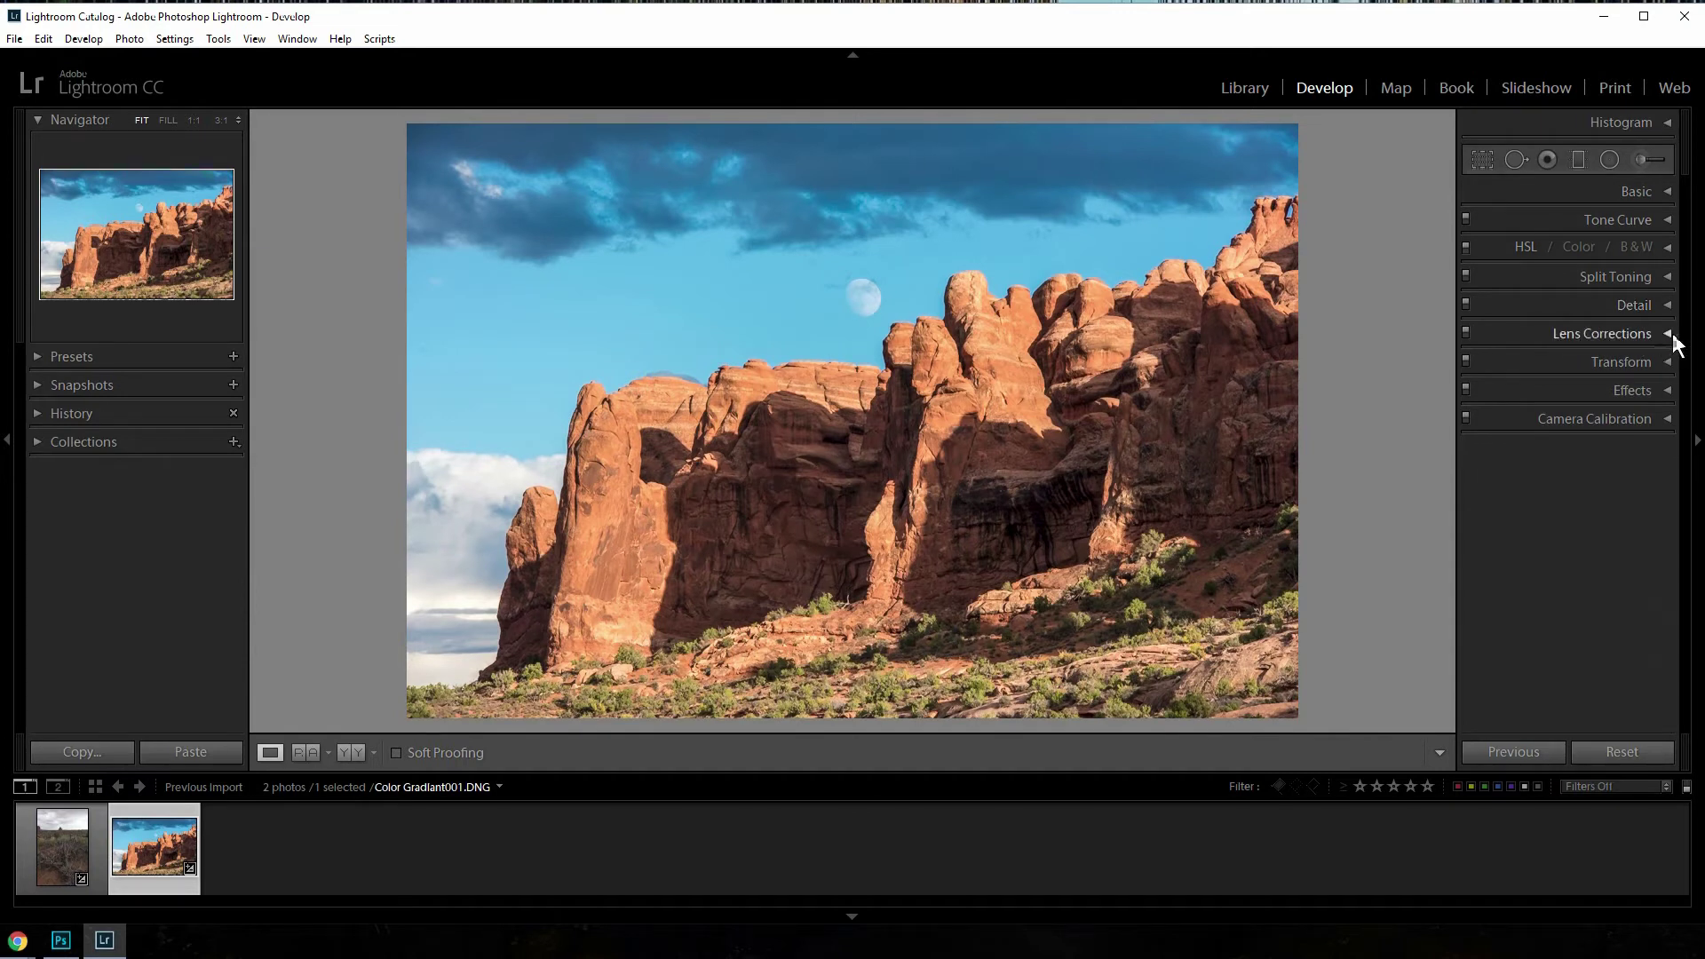
Step: Enable Remove Chromatic Aberration and Nikon profile corrections, comparing the photo with and without them
left_click(1668, 335)
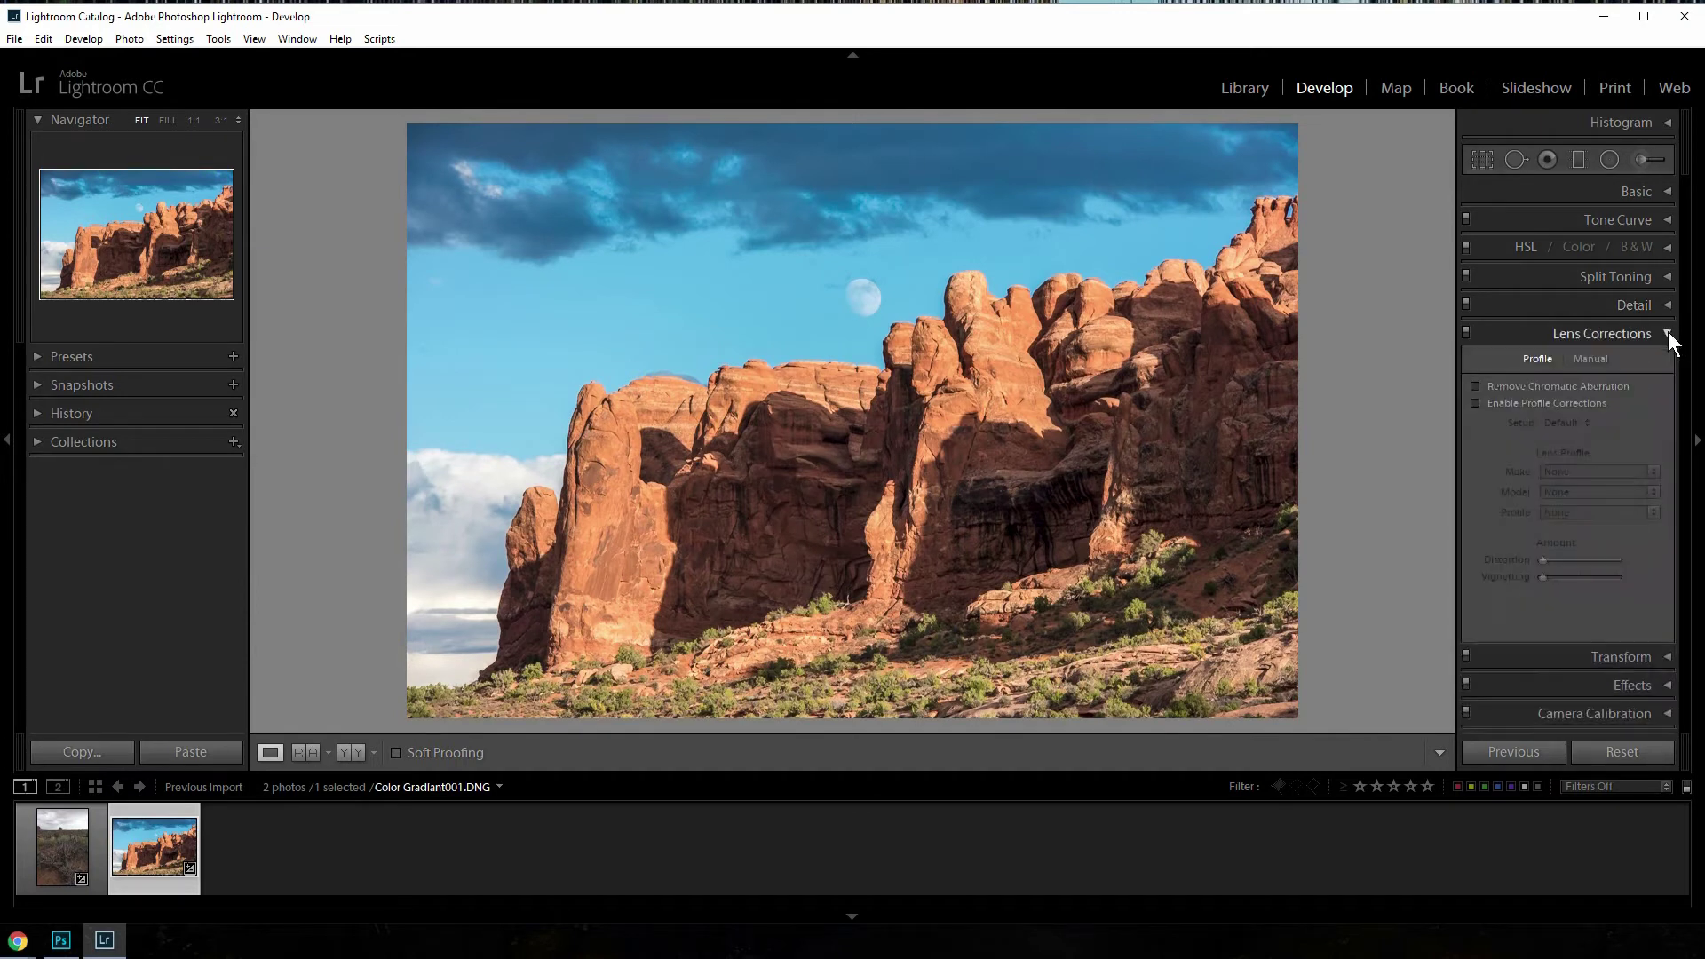
left_click(1476, 387)
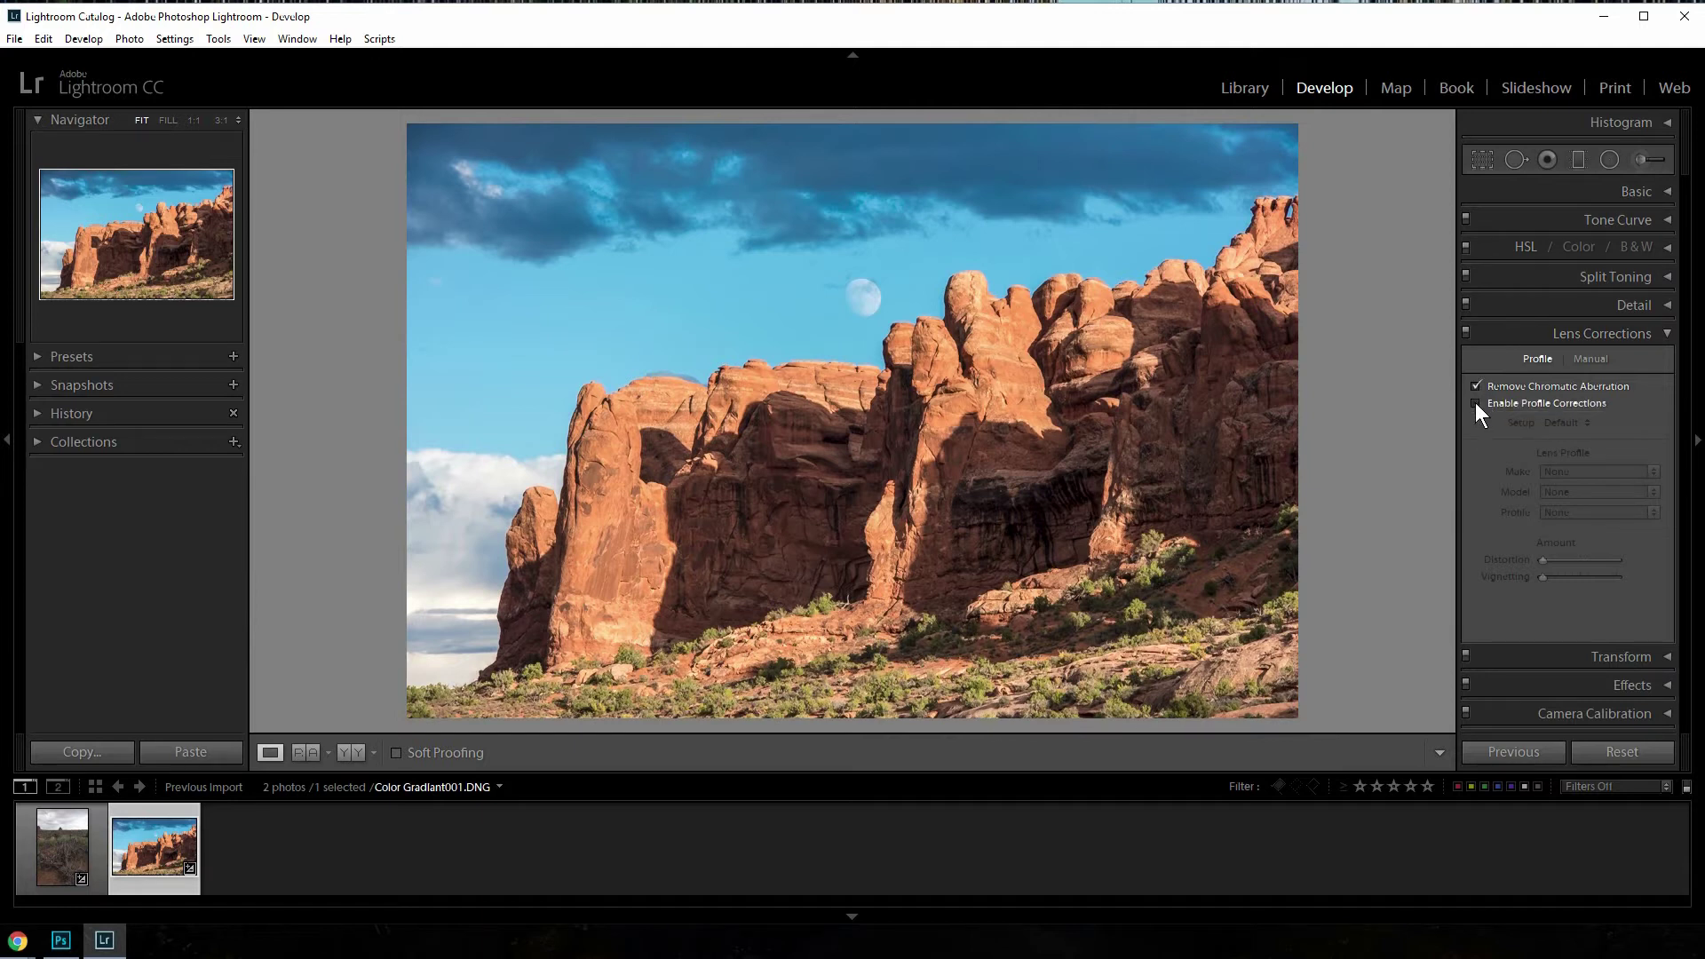
left_click(1476, 404)
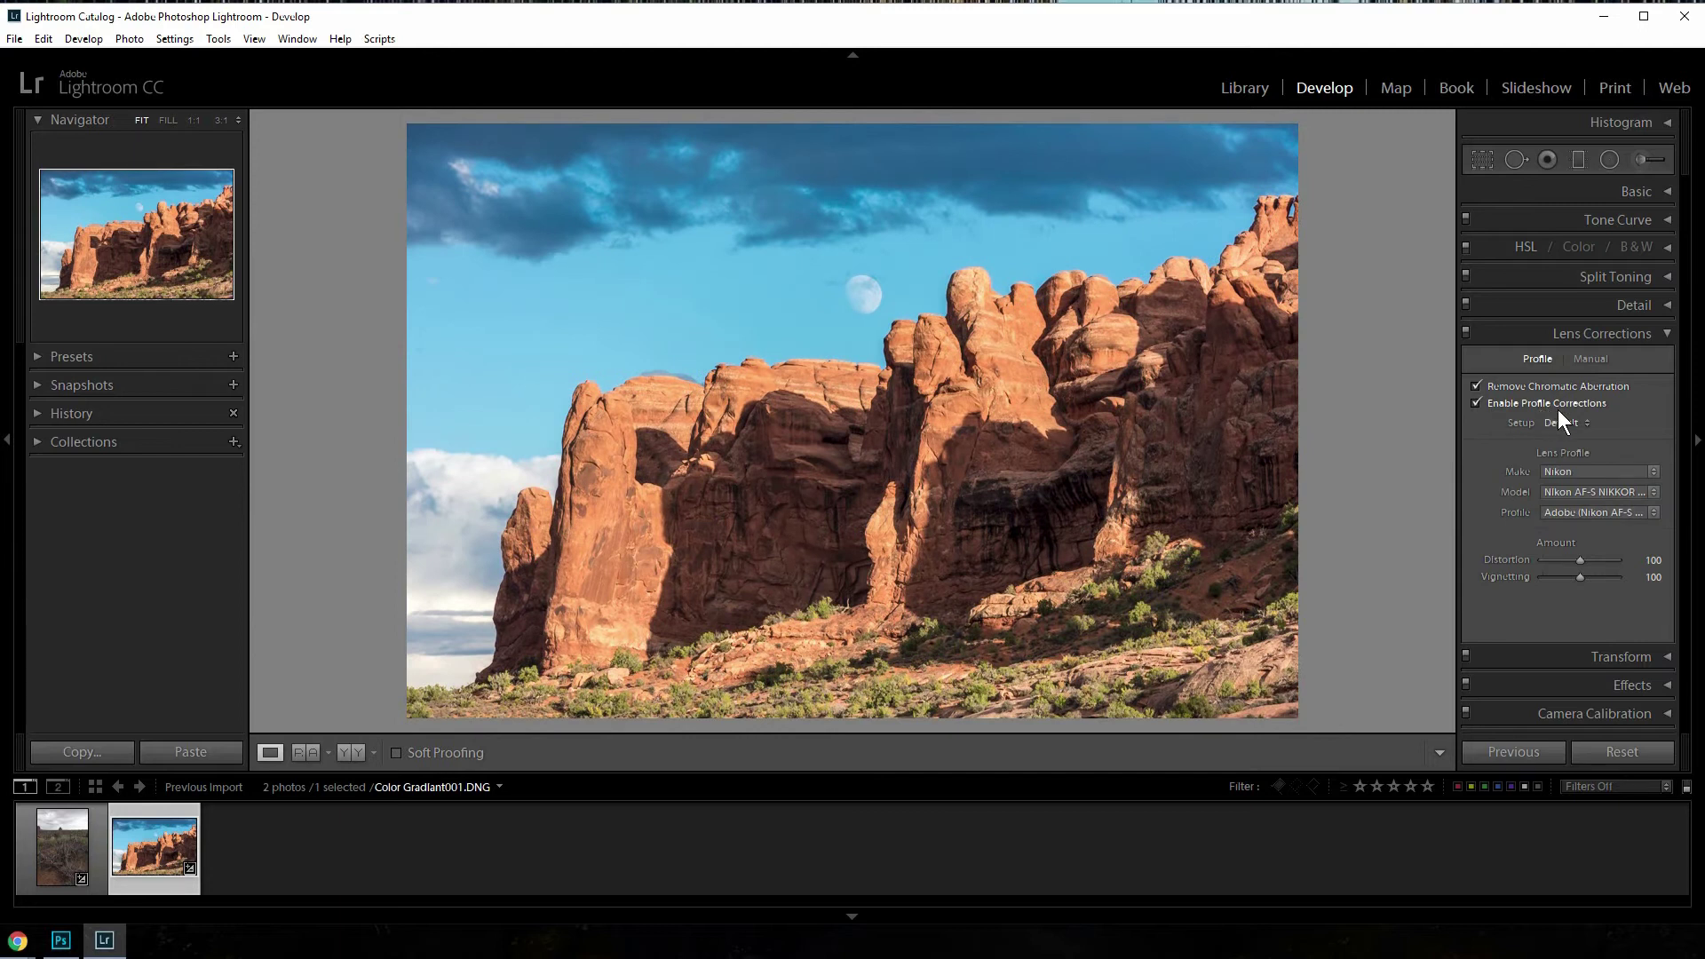
left_click(1654, 491)
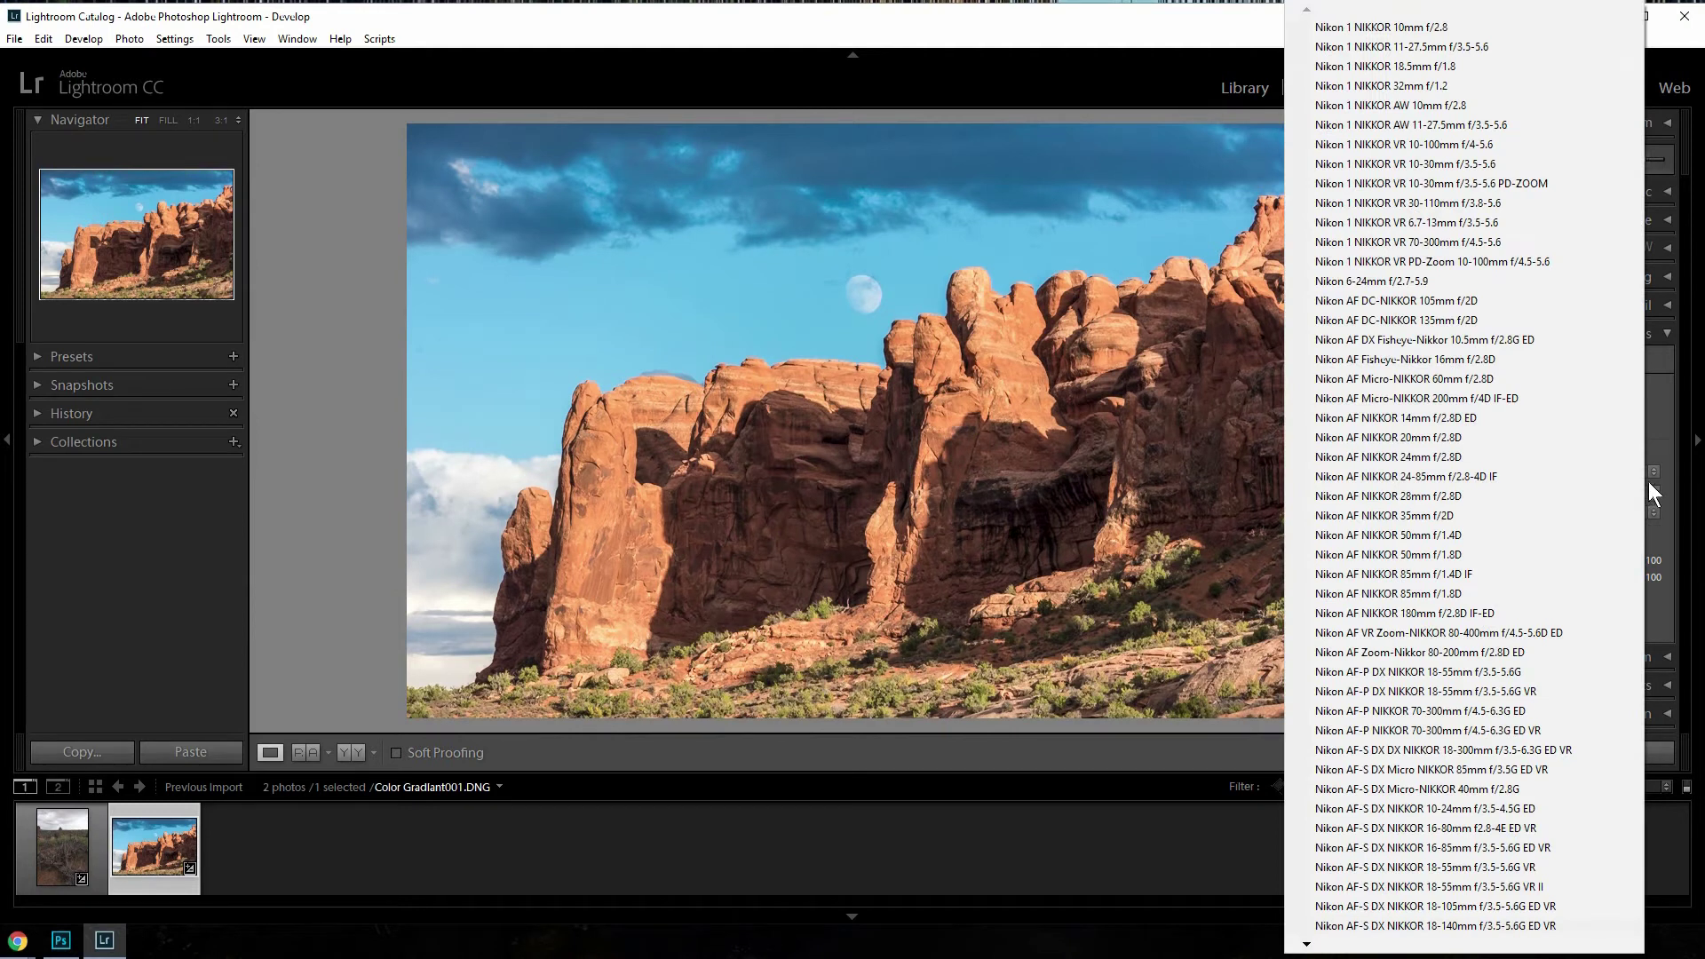
left_click(1650, 484)
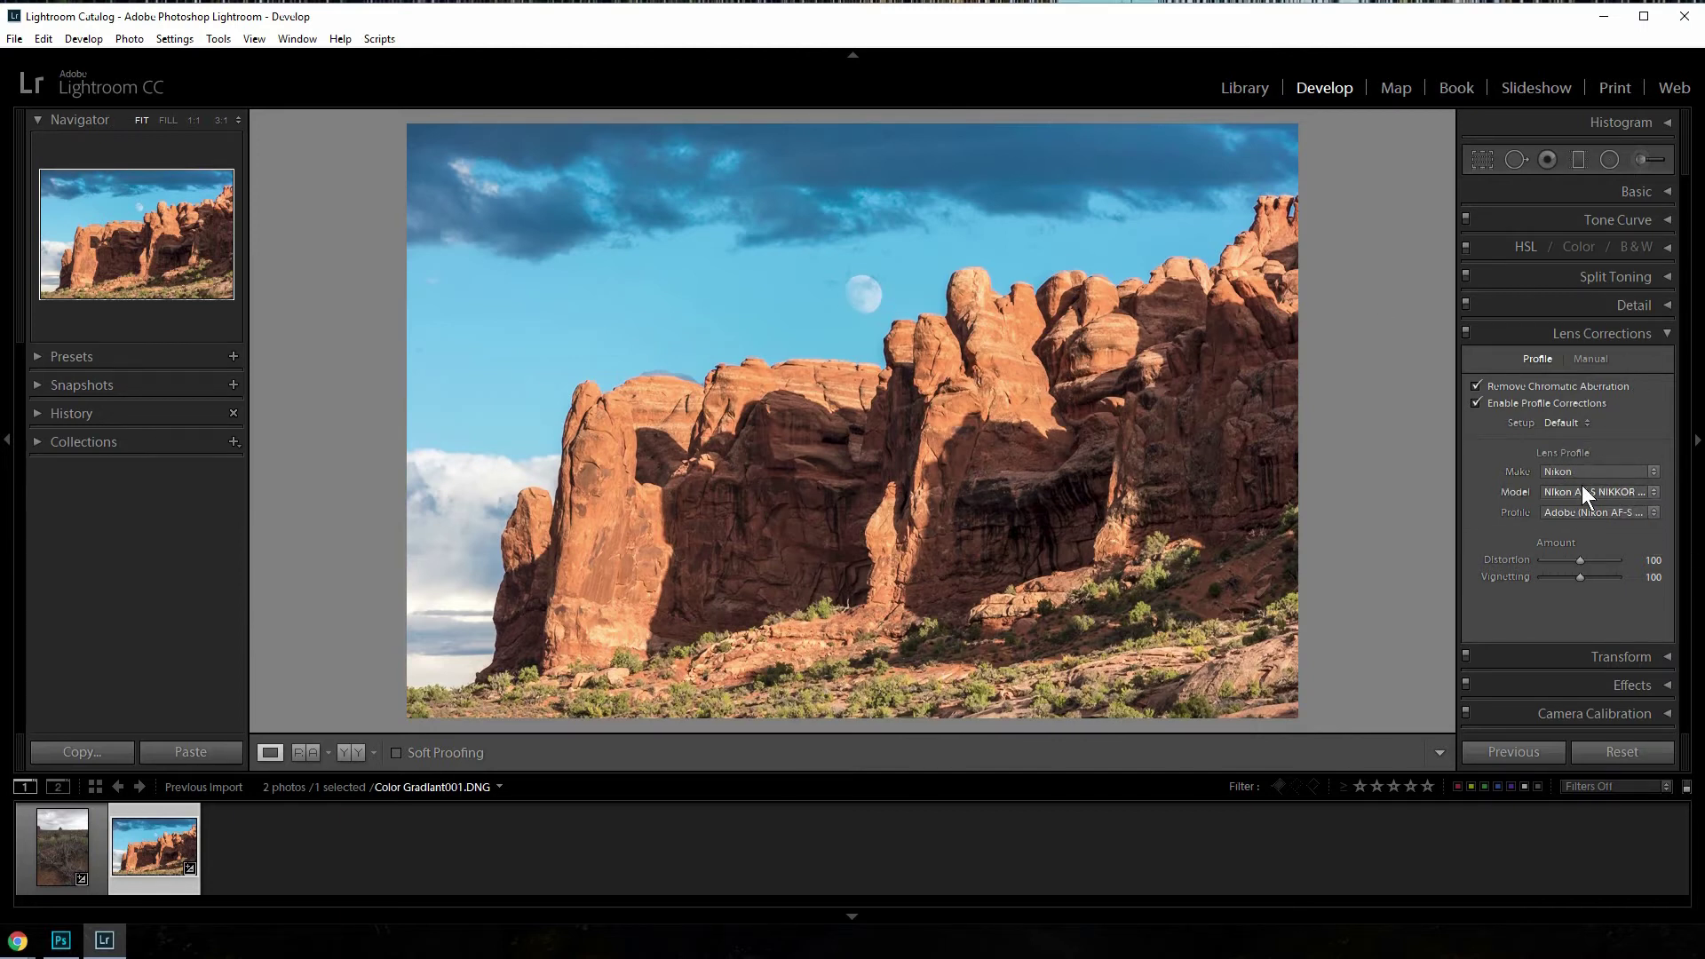
left_click(1474, 402)
left_click(1665, 333)
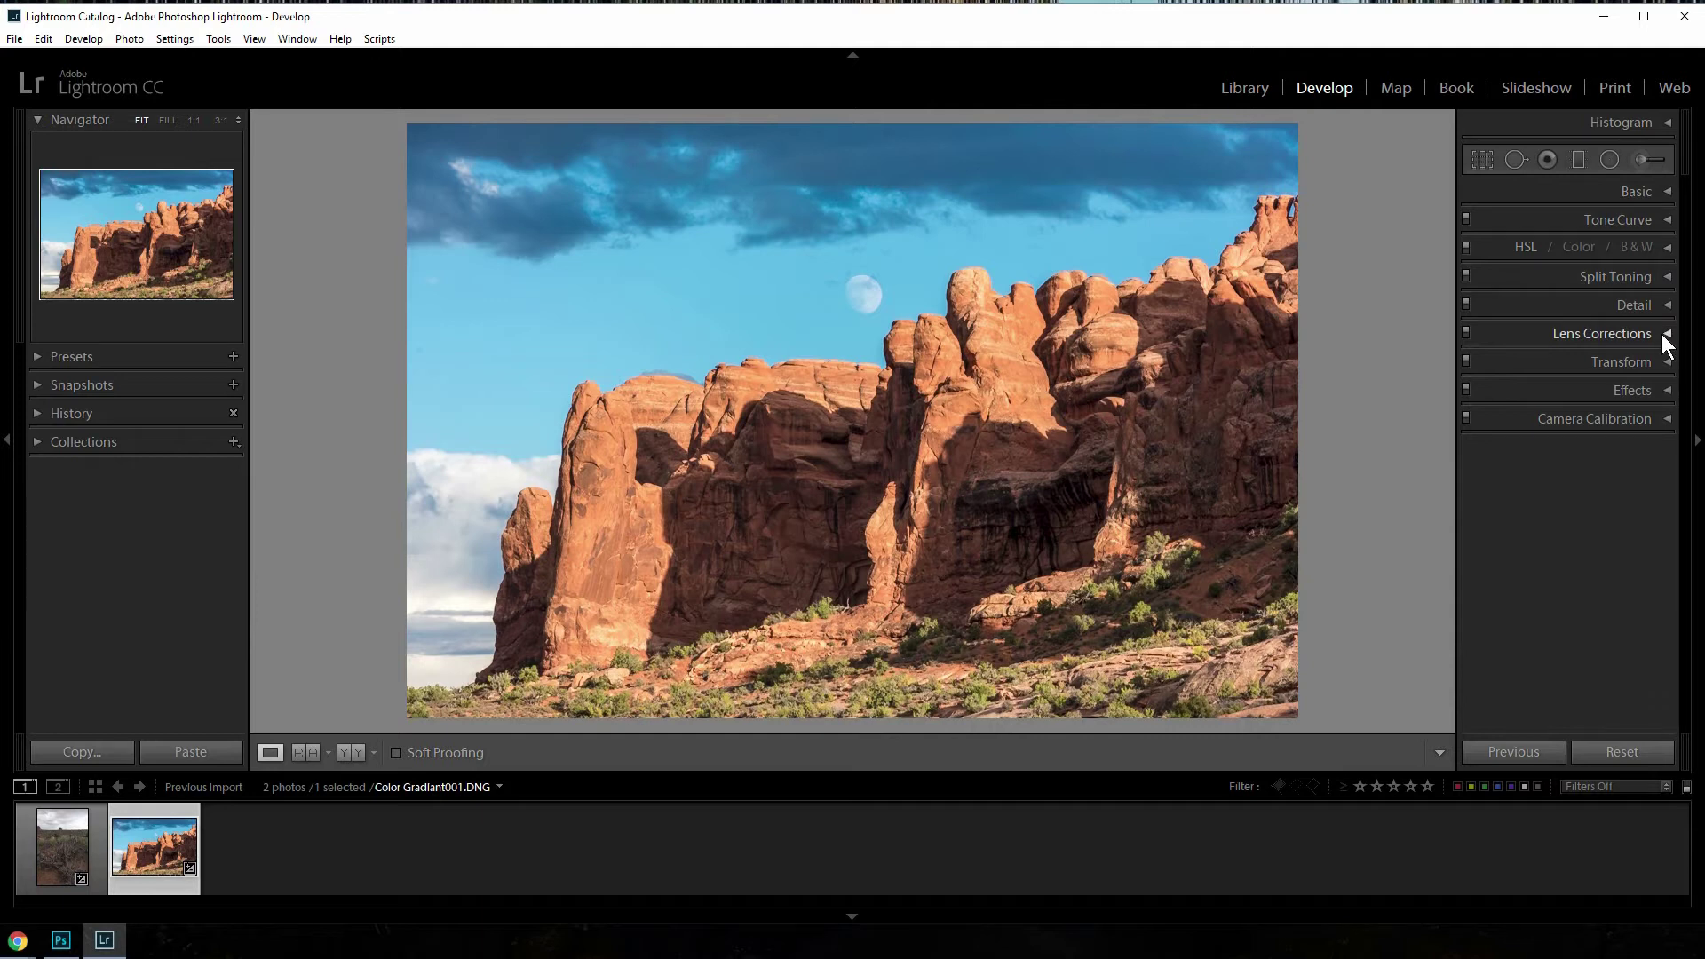
Step: Tint the split-toning highlights pink with Hue 309 and Saturation 19
left_click(1668, 277)
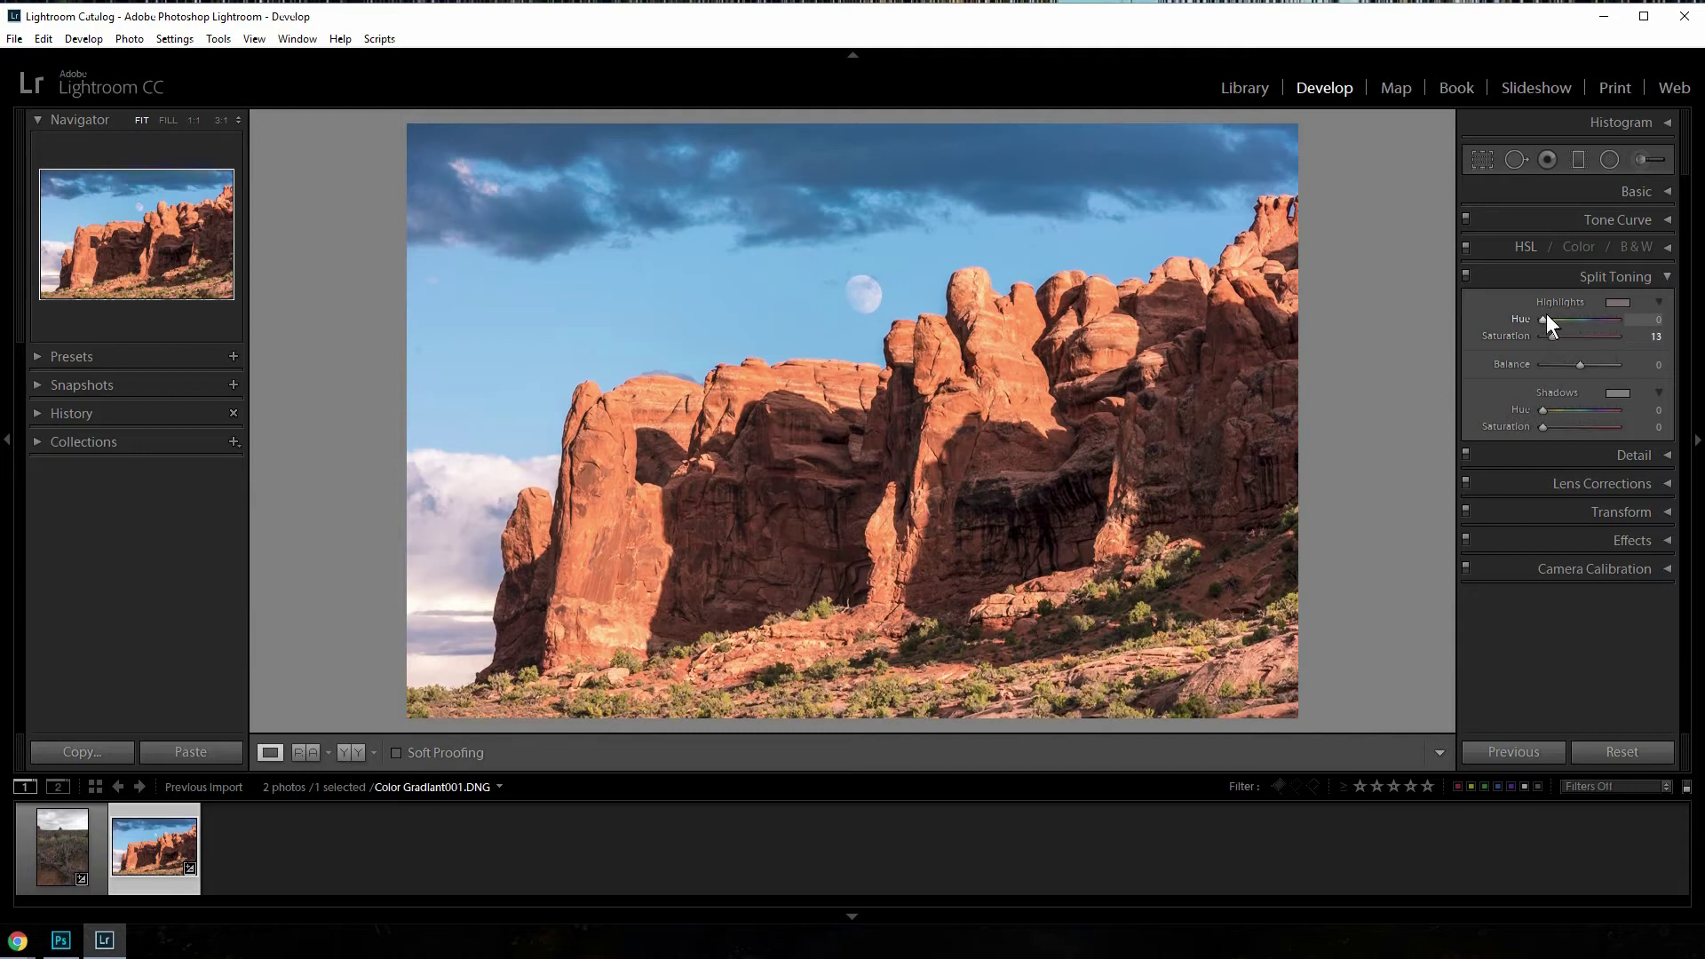
left_click_drag(1544, 320, 1549, 321)
left_click_drag(1558, 320, 1596, 317)
Step: Shift the split-toning shadow tint to blue with slightly more saturation
left_click_drag(1561, 424, 1564, 424)
left_click_drag(1544, 410, 1597, 403)
left_click_drag(1590, 407, 1591, 408)
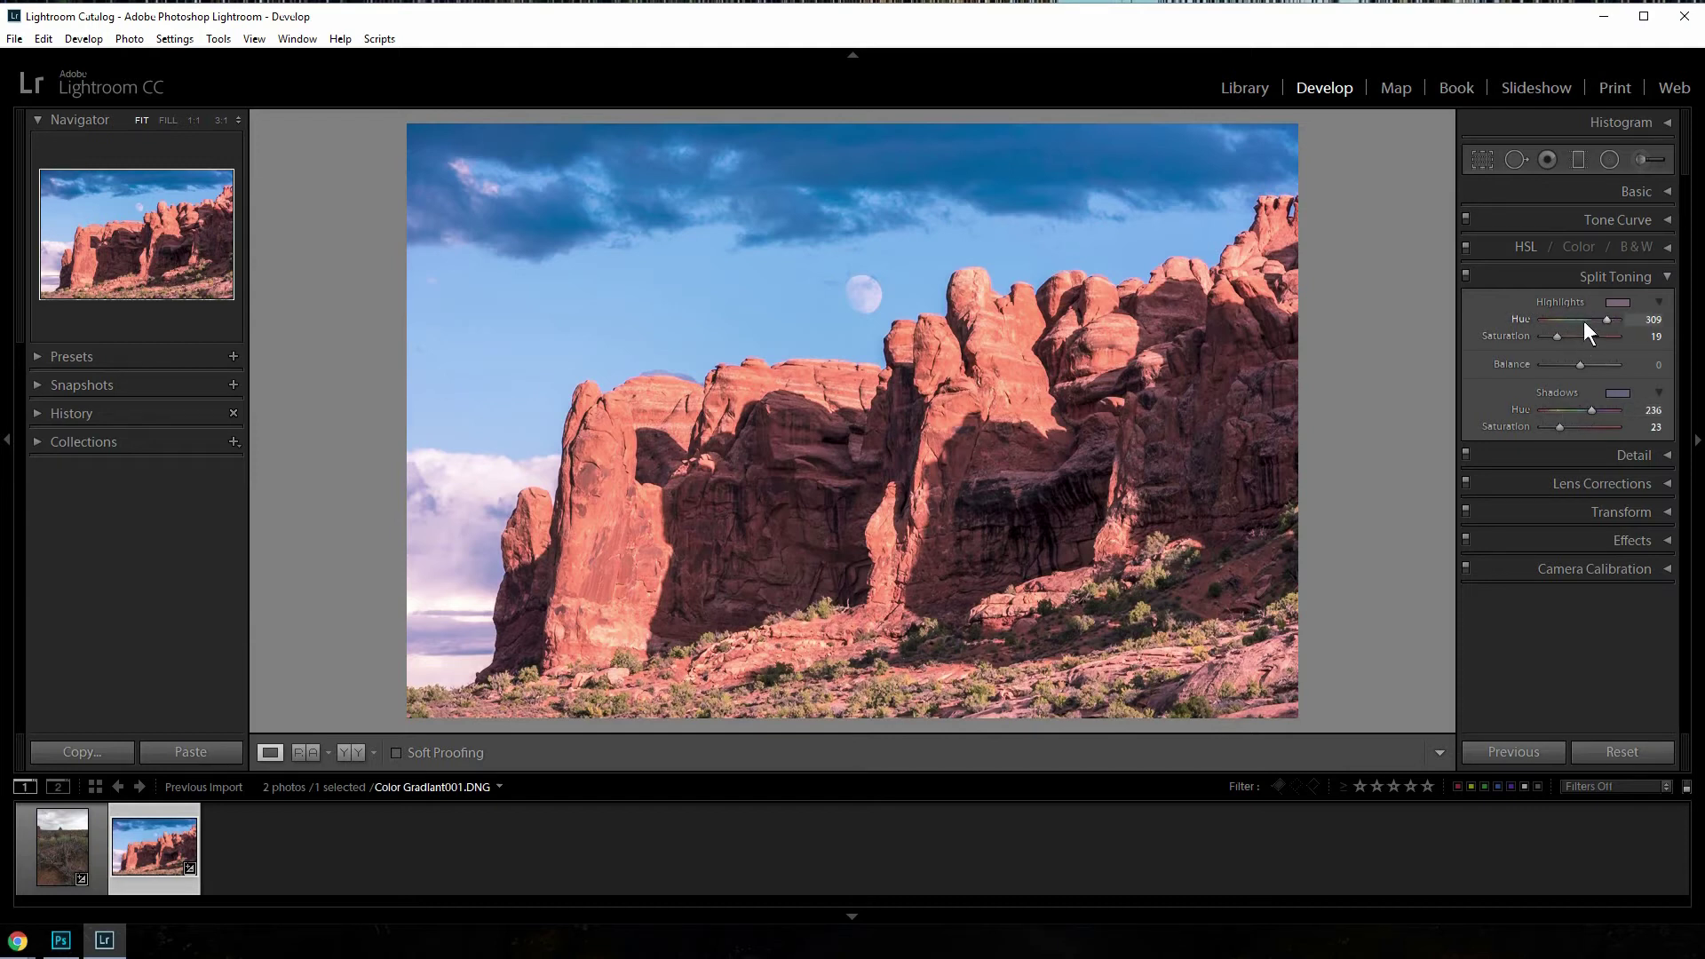
Step: Try the split-toning Balance at both extremes and settle it at −14
left_click_drag(1582, 367, 1588, 366)
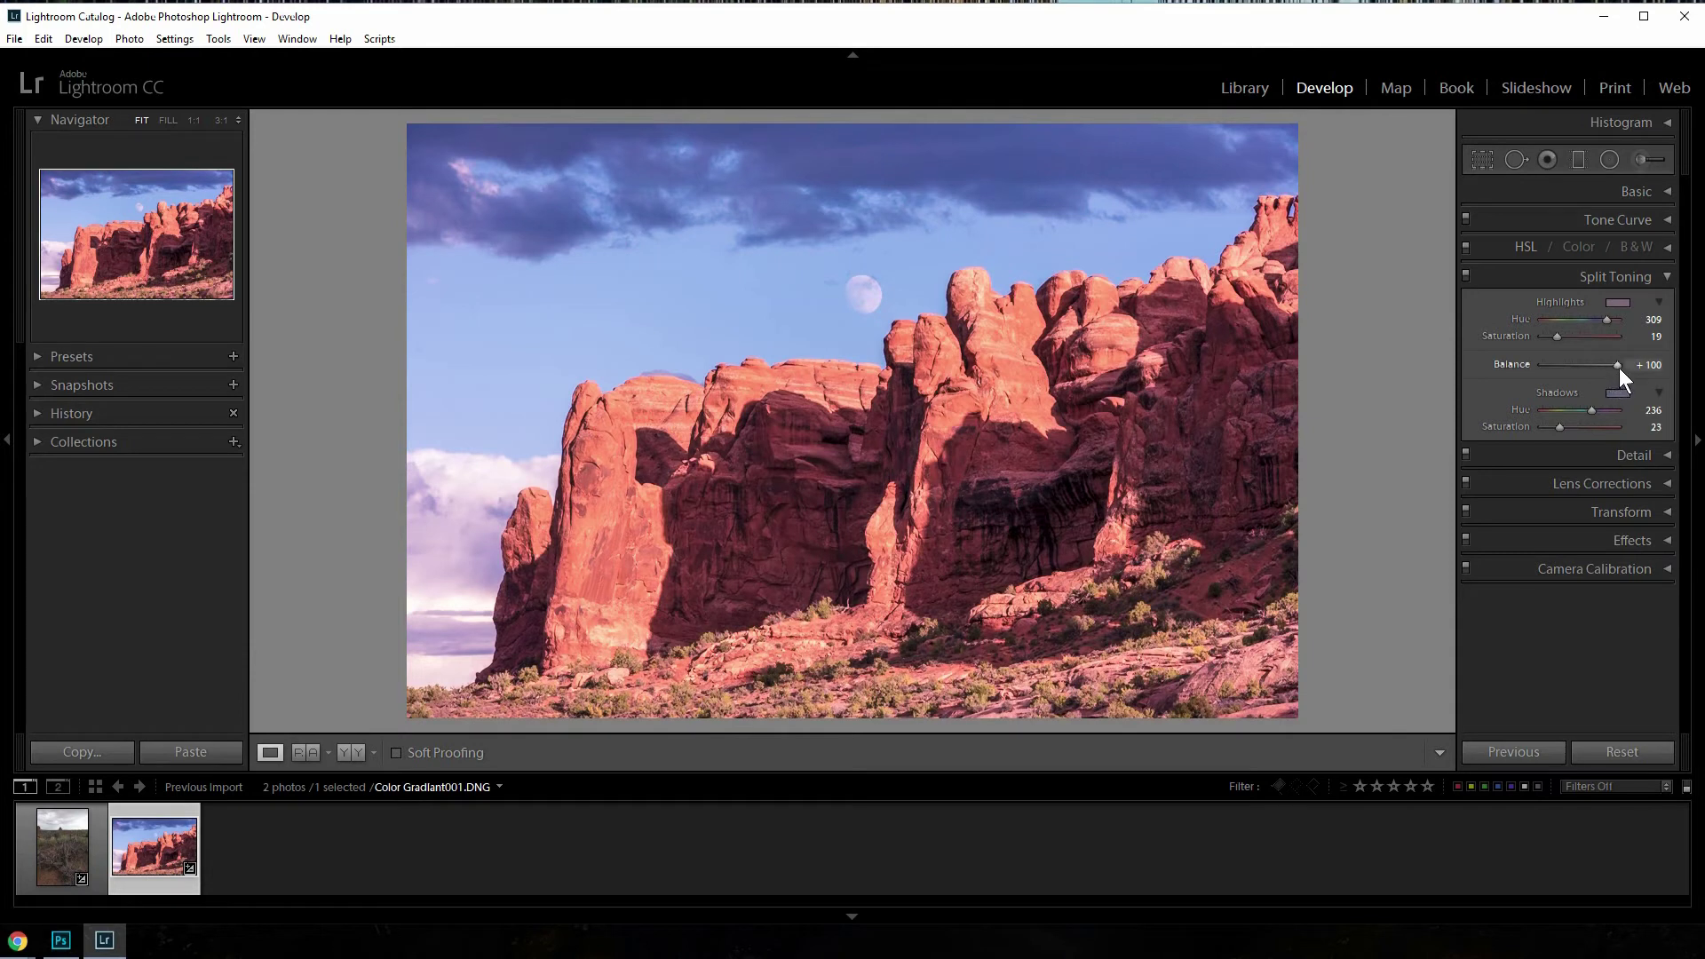
left_click_drag(1587, 364, 1556, 364)
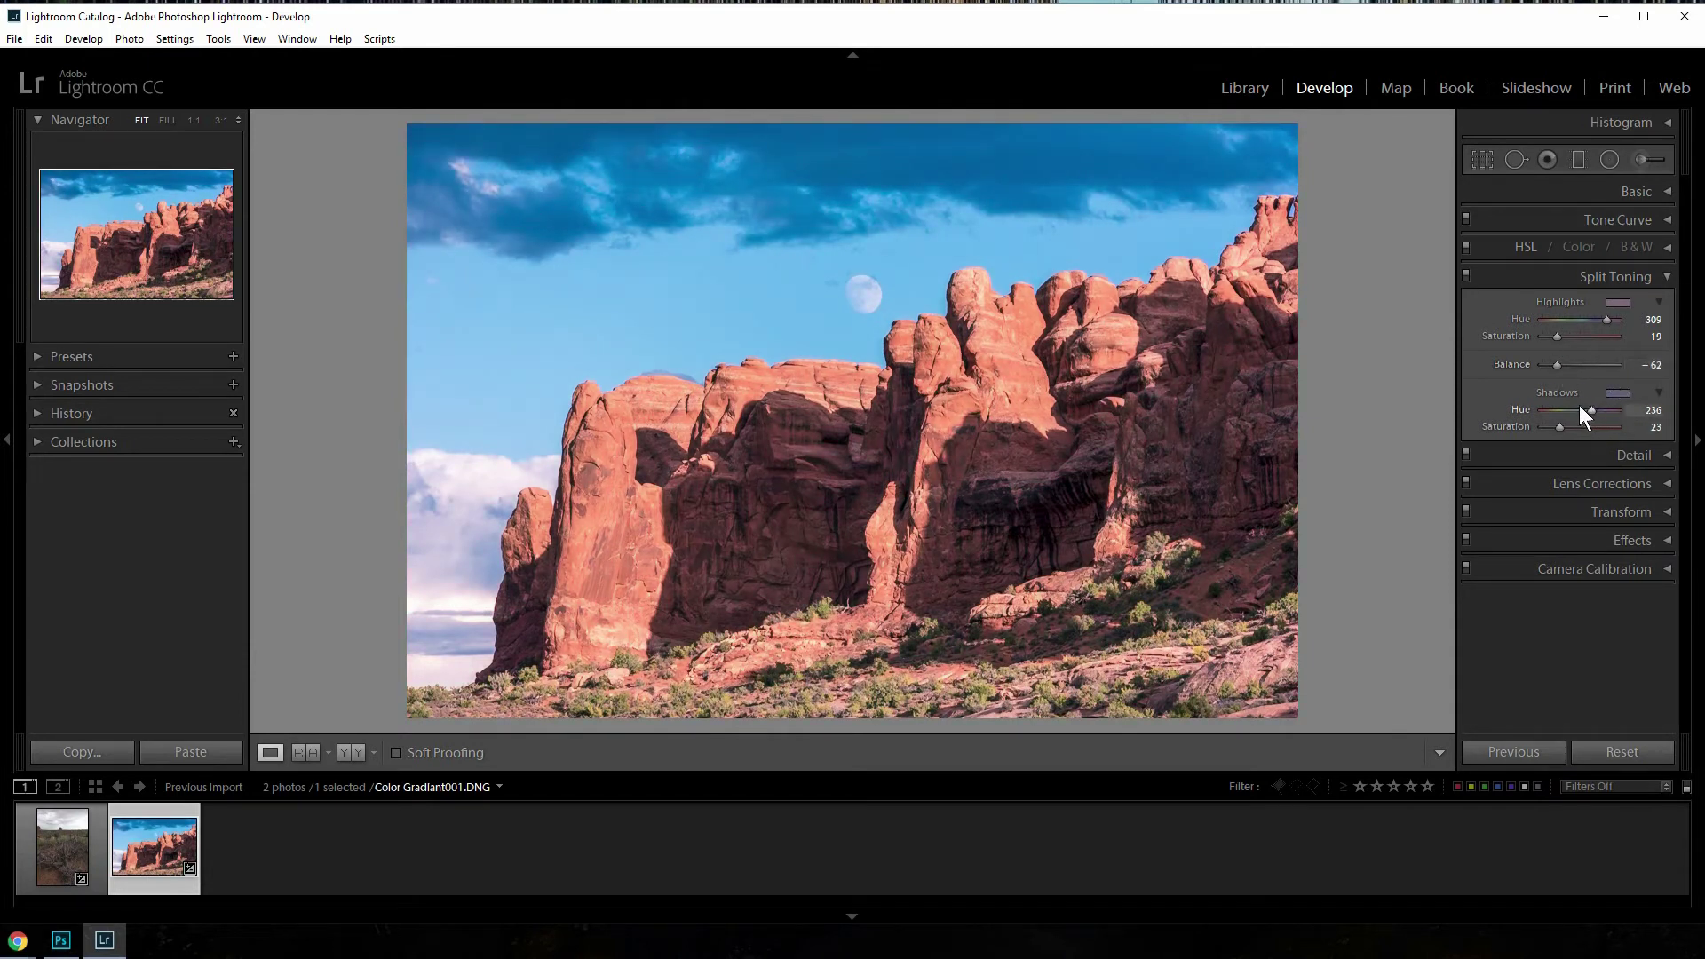
left_click_drag(1558, 364, 1581, 366)
left_click_drag(1580, 364, 1540, 365)
left_click_drag(1543, 364, 1623, 364)
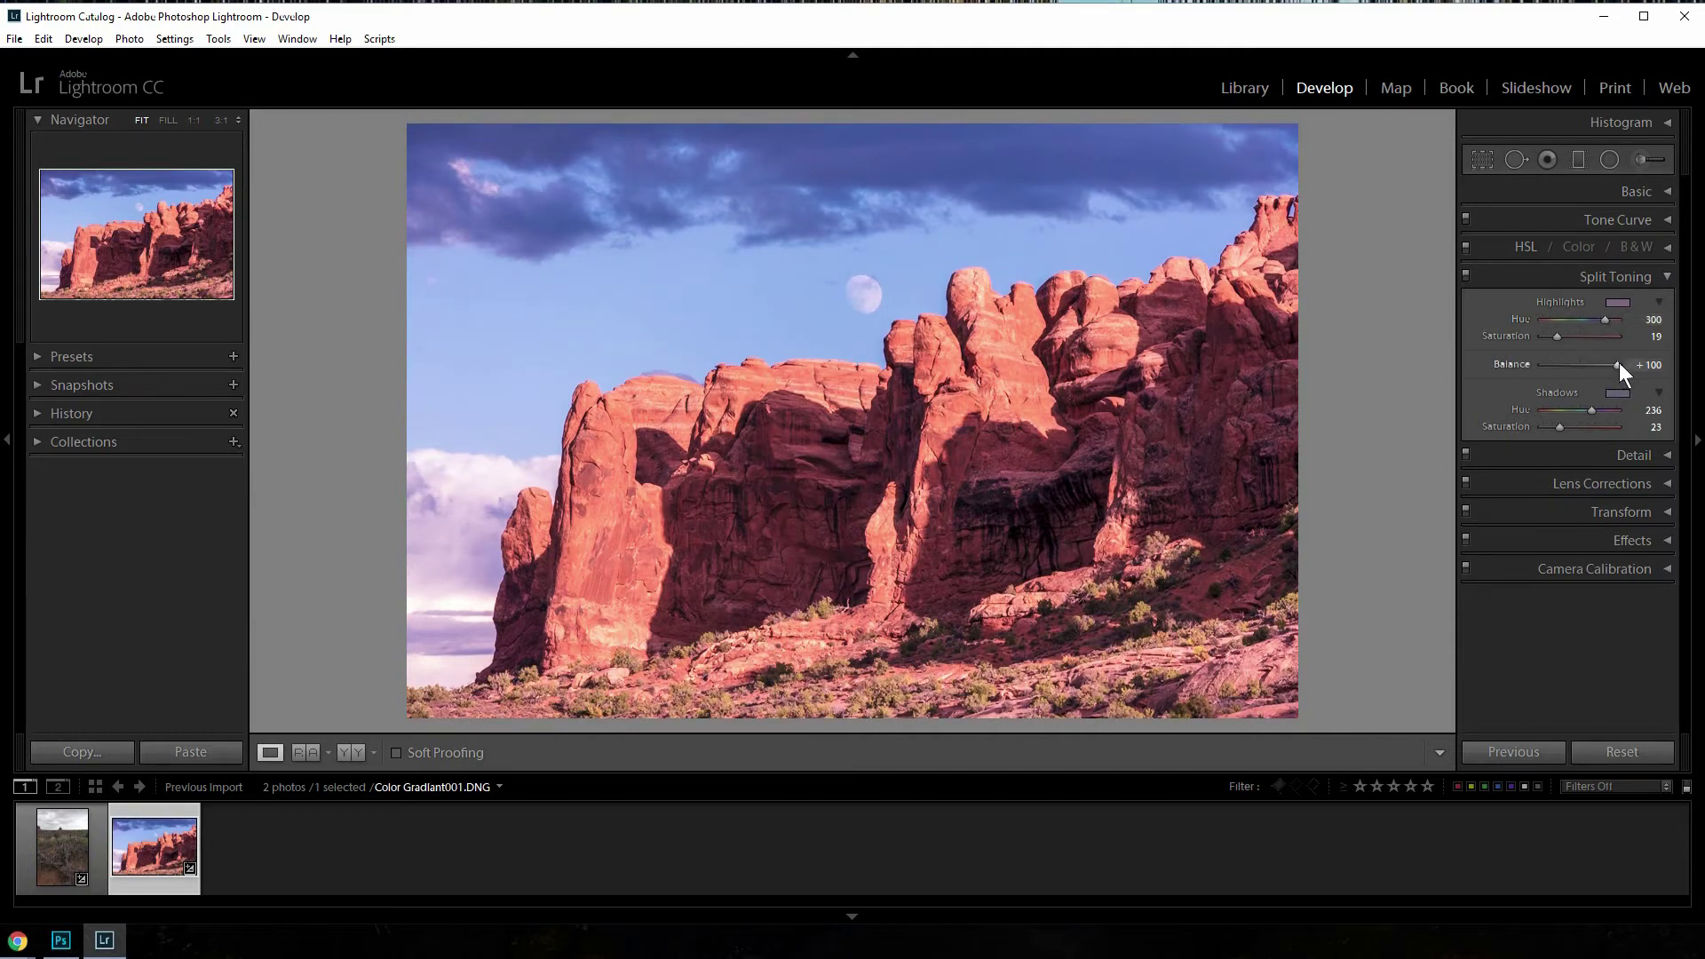
left_click_drag(1607, 363, 1579, 365)
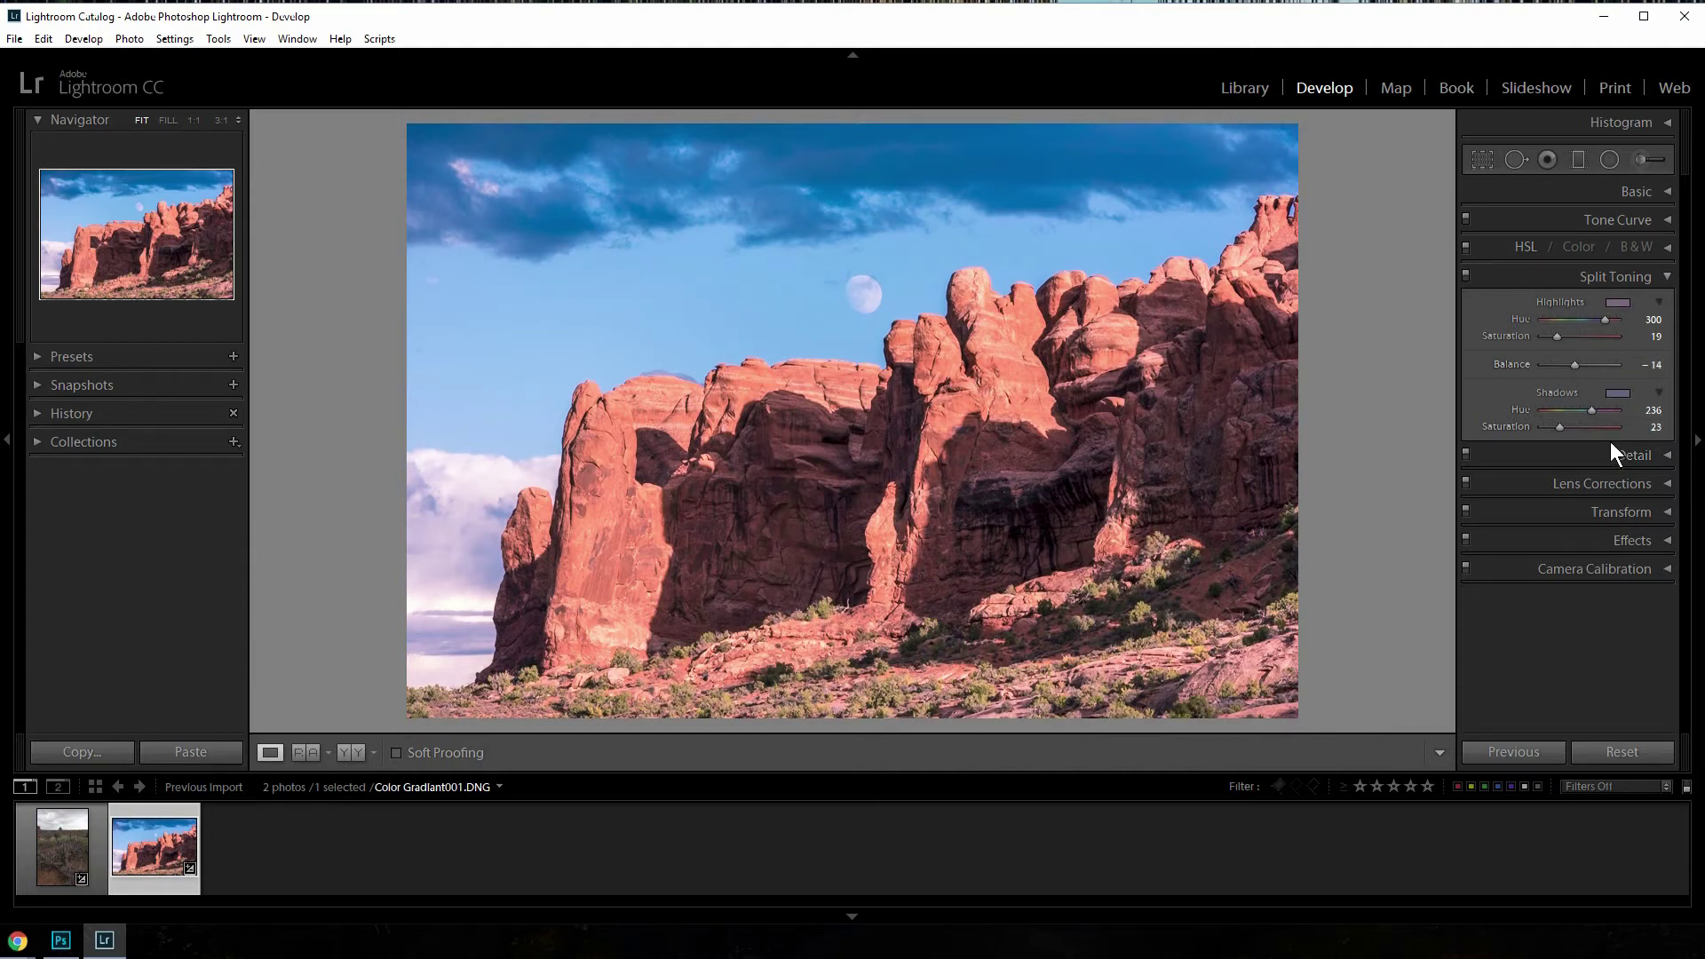
left_click(1664, 272)
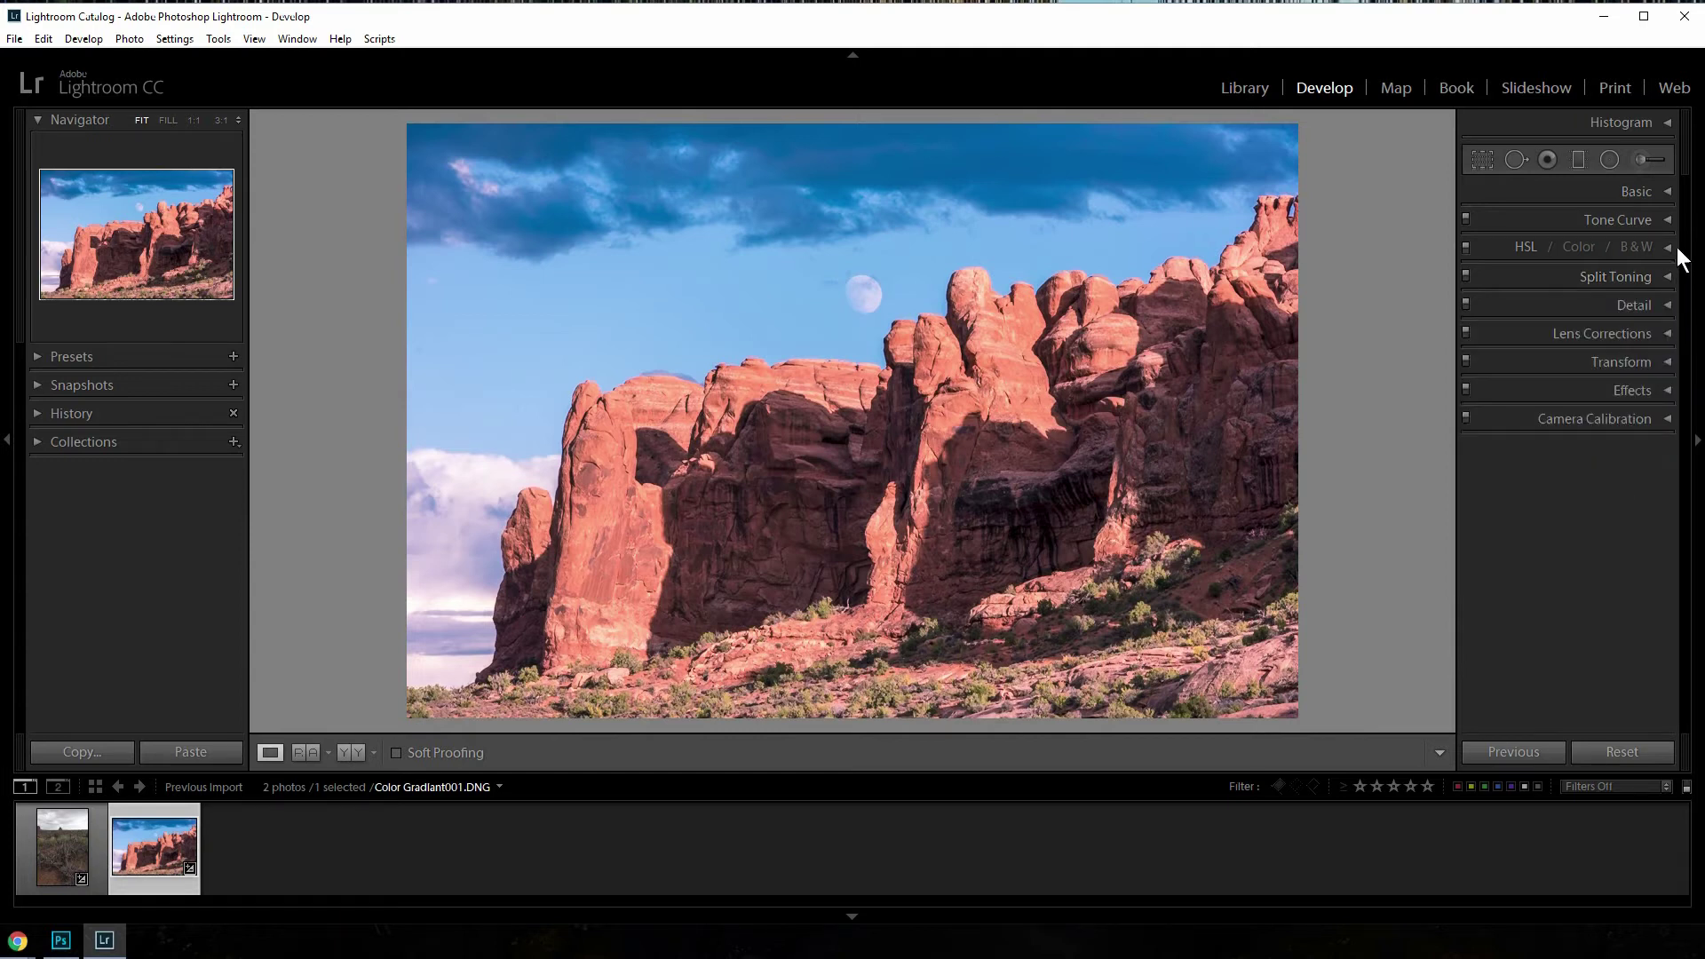
Step: Nudge the HSL Orange hue toward red and shift the Yellow hue to about −67
left_click(1667, 248)
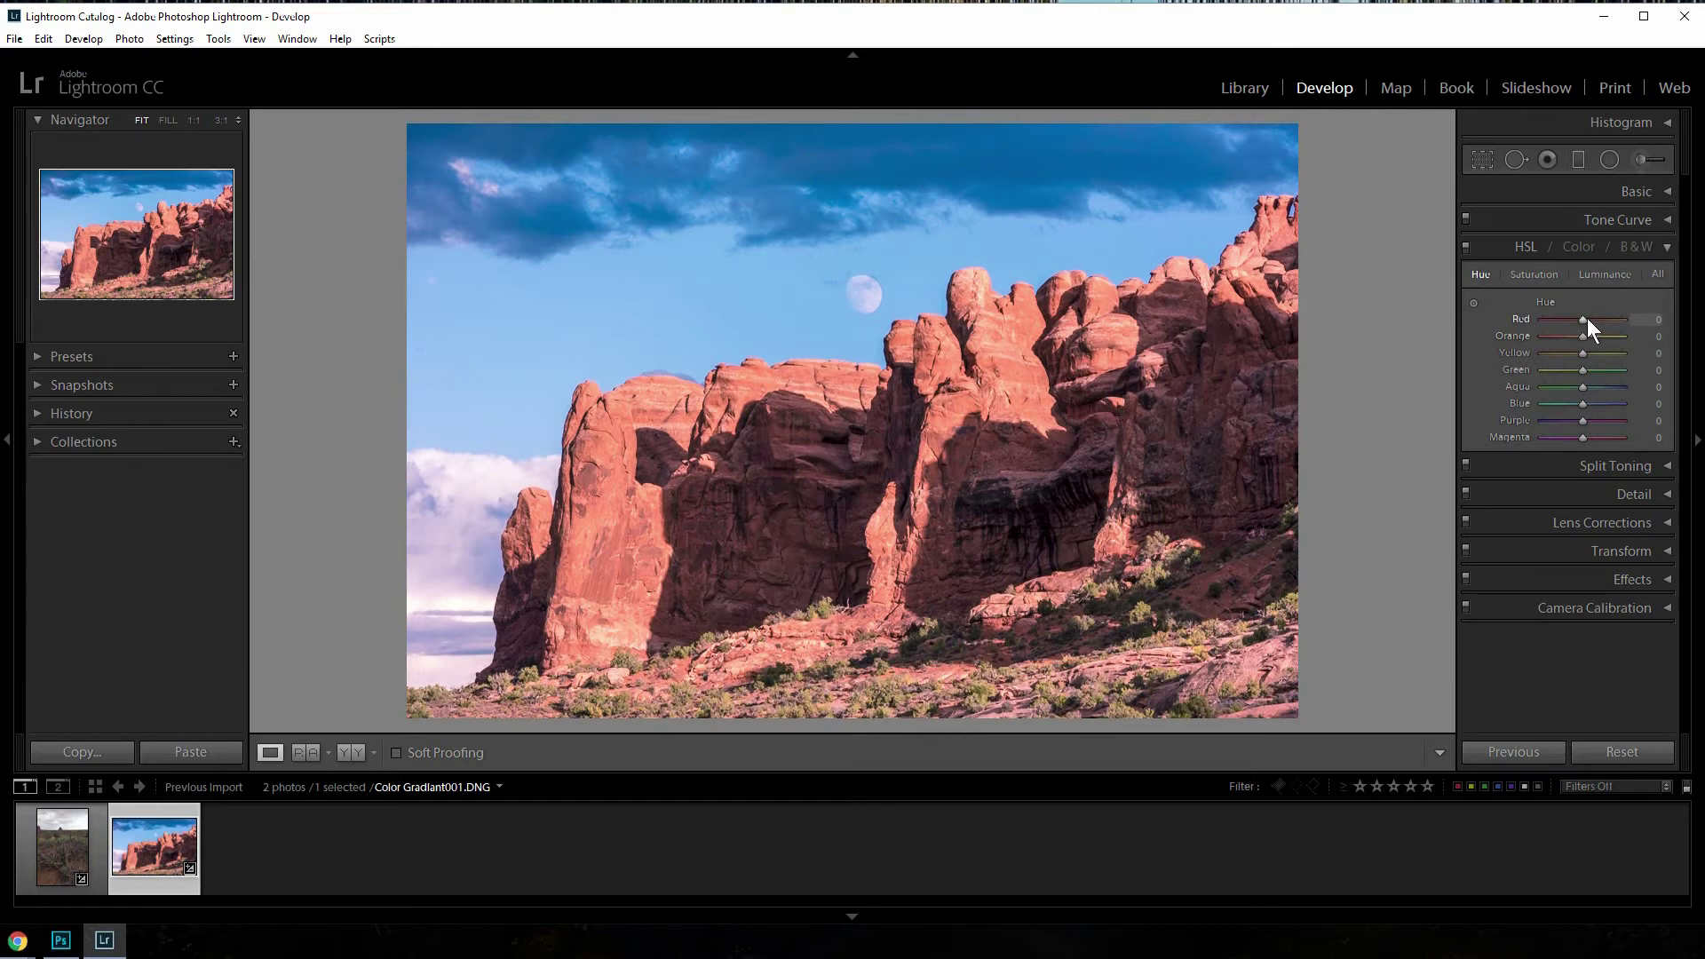
left_click_drag(1582, 335, 1579, 336)
left_click_drag(1560, 353, 1556, 353)
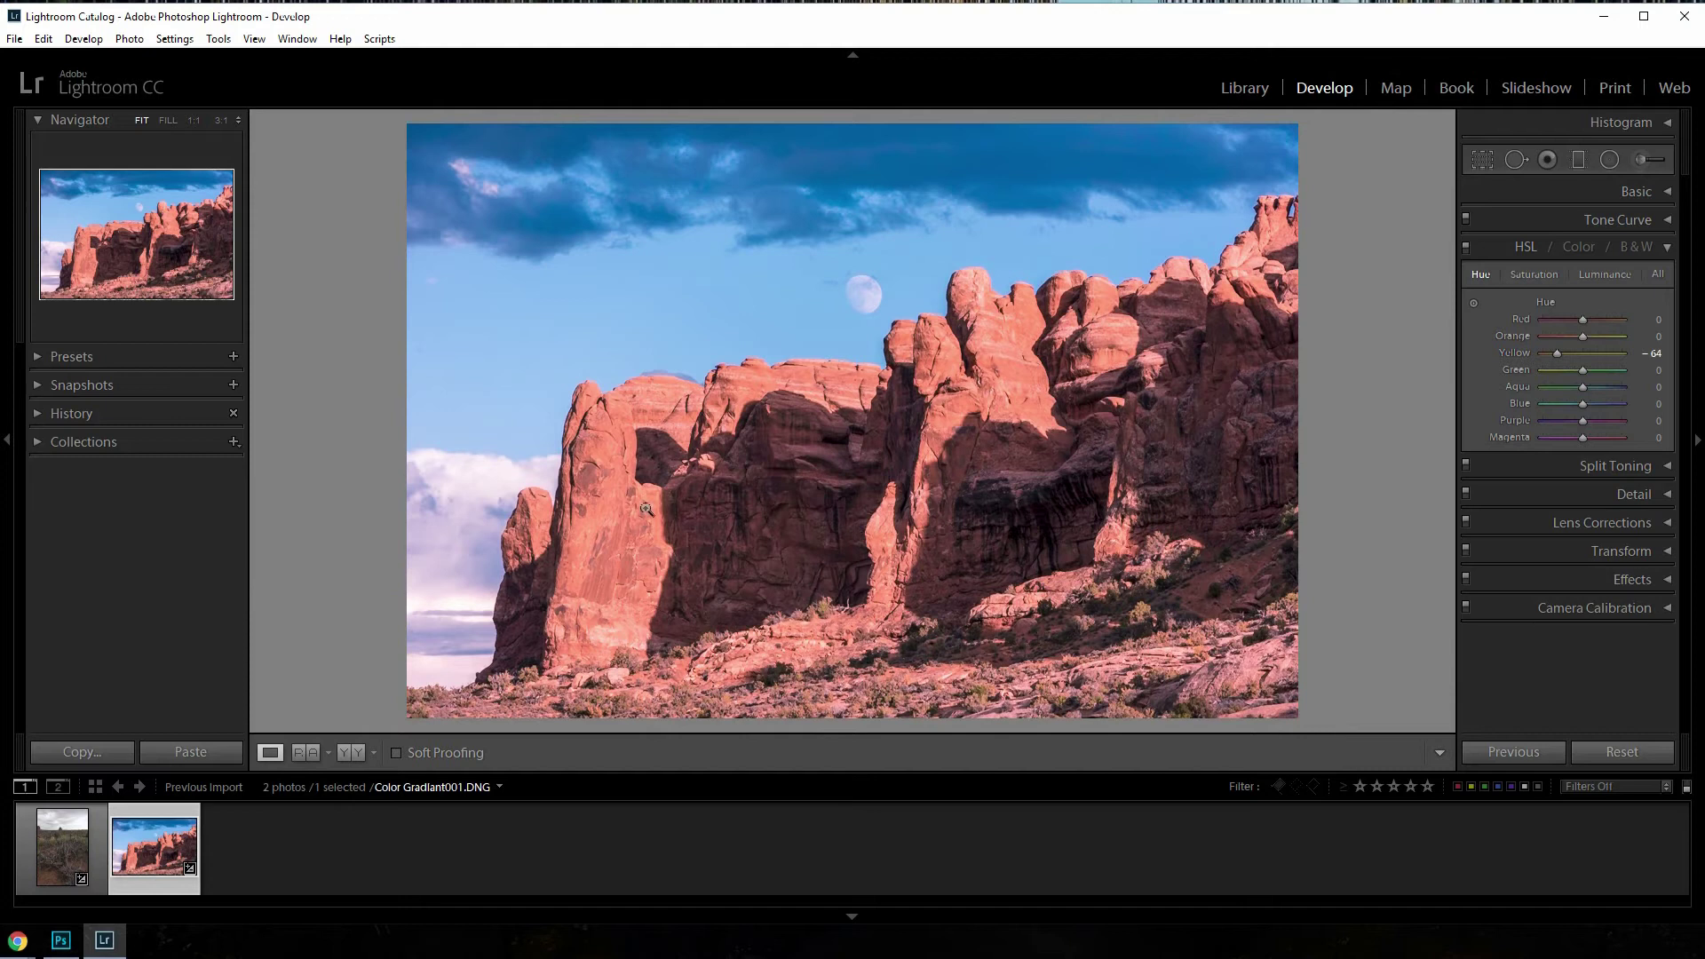
left_click_drag(1558, 350, 1555, 349)
left_click(1606, 276)
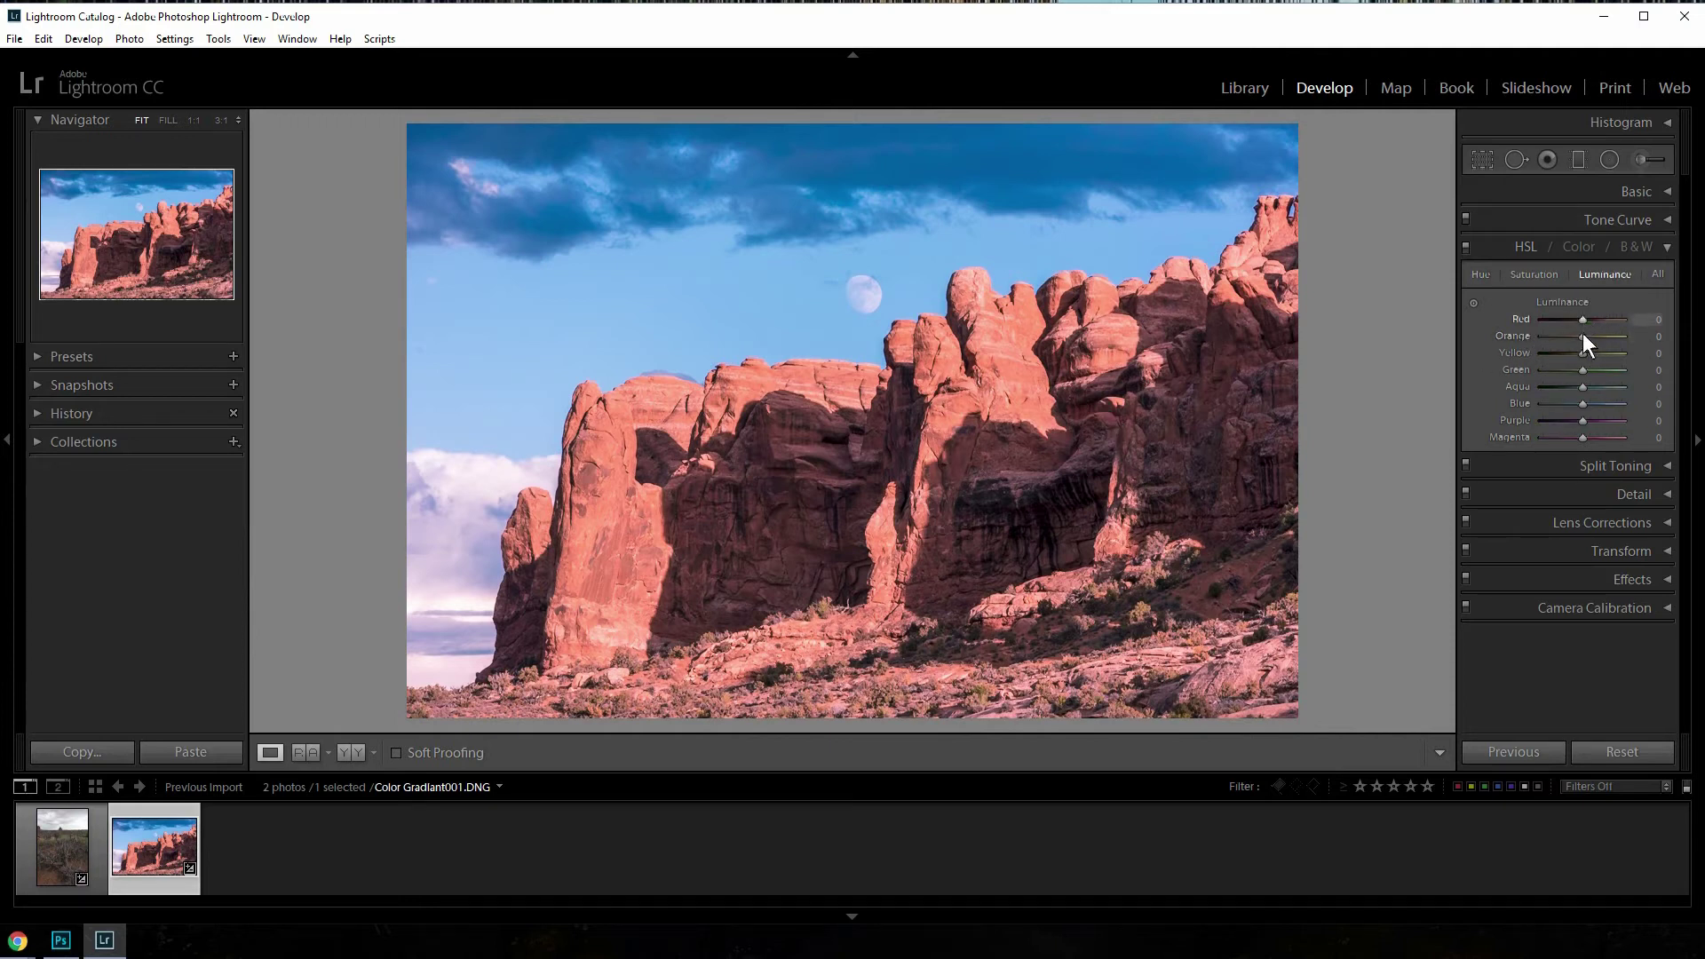
Step: Set HSL luminance Orange −31 and Red +31, trying a darker Blue before returning it to 0
left_click_drag(1585, 334, 1570, 333)
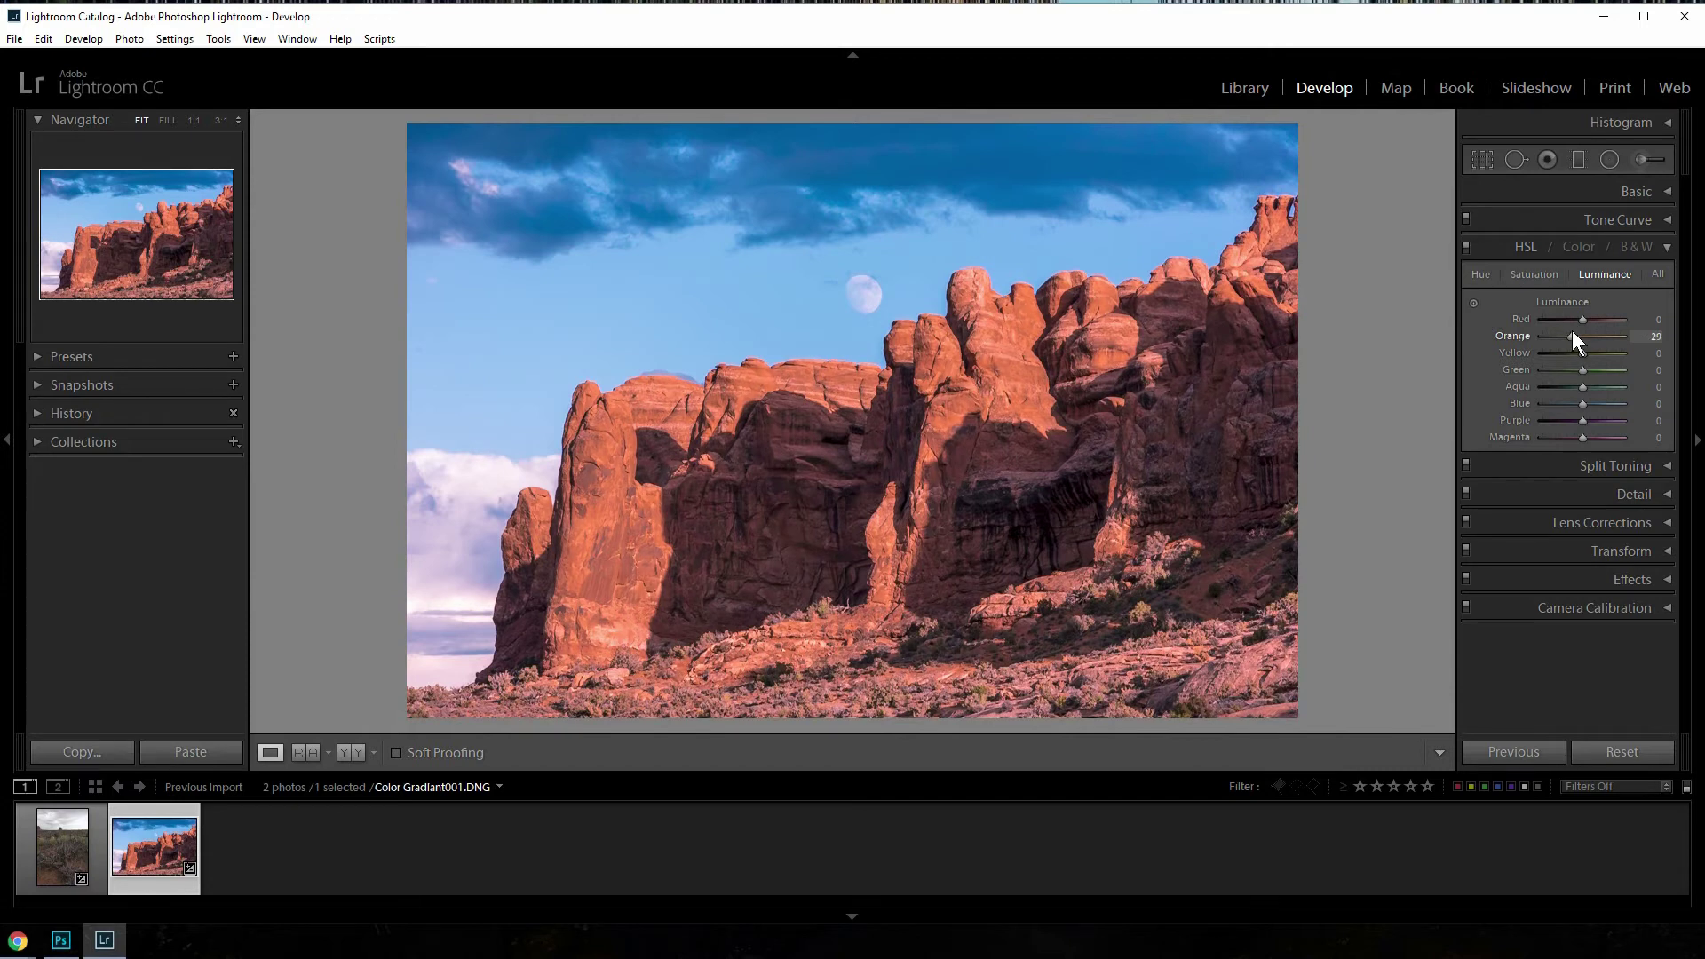
left_click_drag(1571, 334, 1572, 330)
left_click_drag(1585, 319, 1601, 319)
left_click_drag(1595, 320, 1596, 320)
mouse_move(1581, 402)
left_mouse_down()
mouse_move(1543, 402)
mouse_move(1607, 397)
mouse_move(1591, 397)
left_mouse_up()
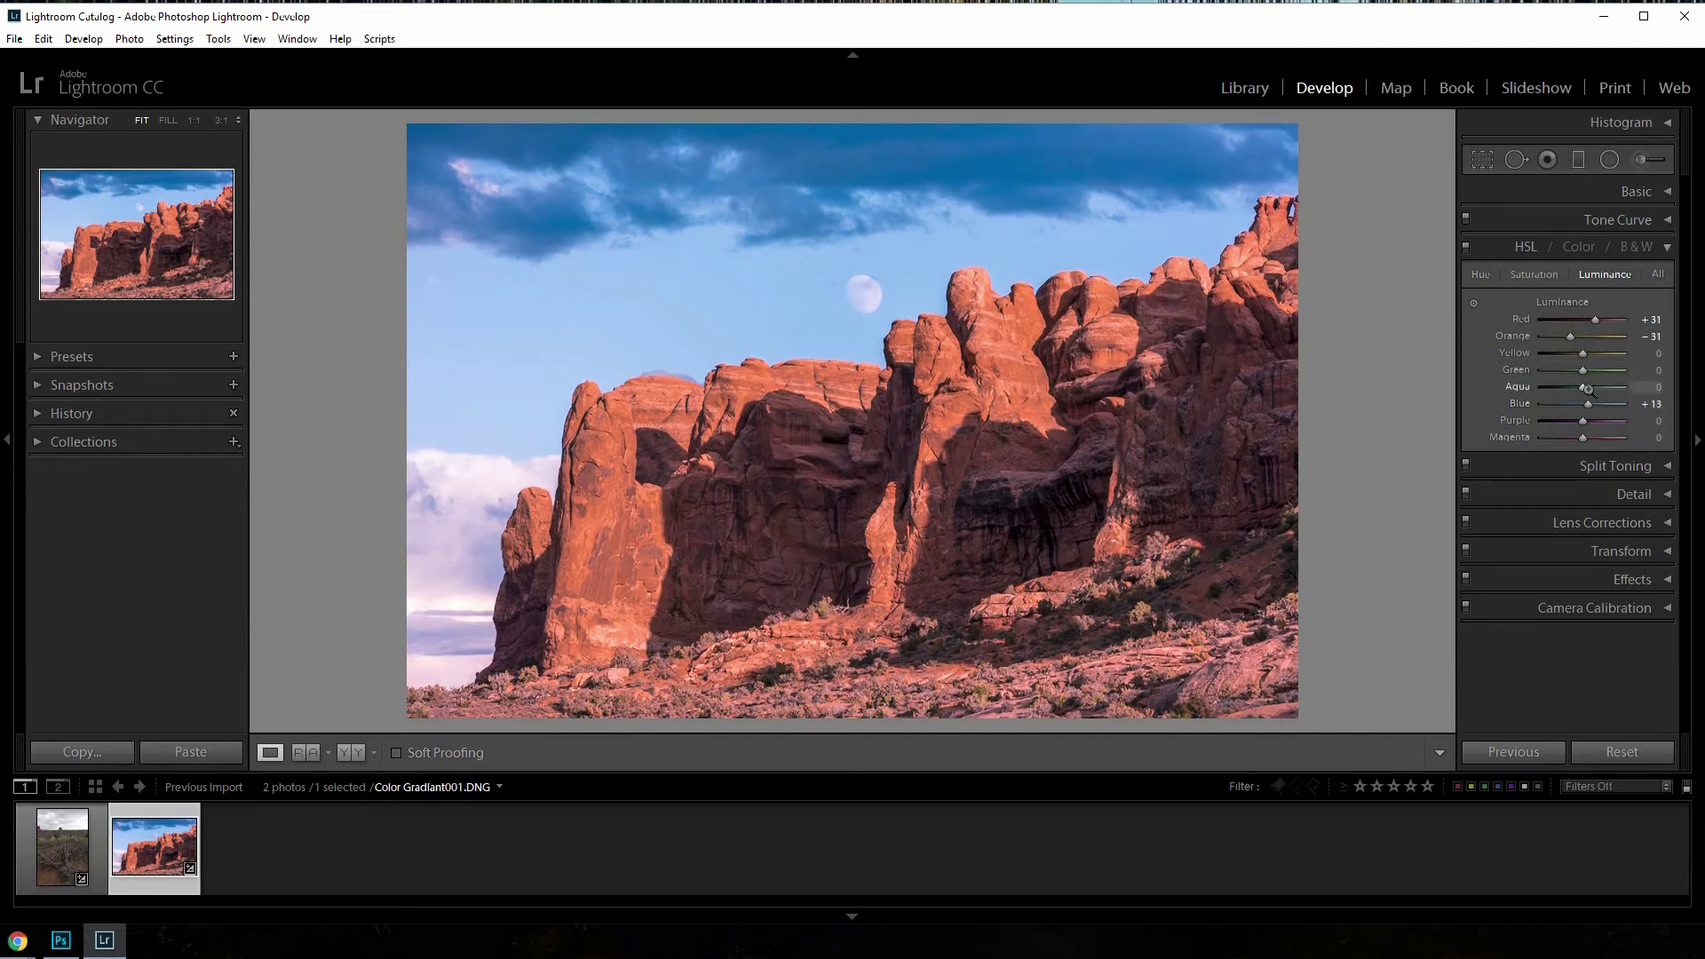
left_click_drag(1585, 403, 1581, 404)
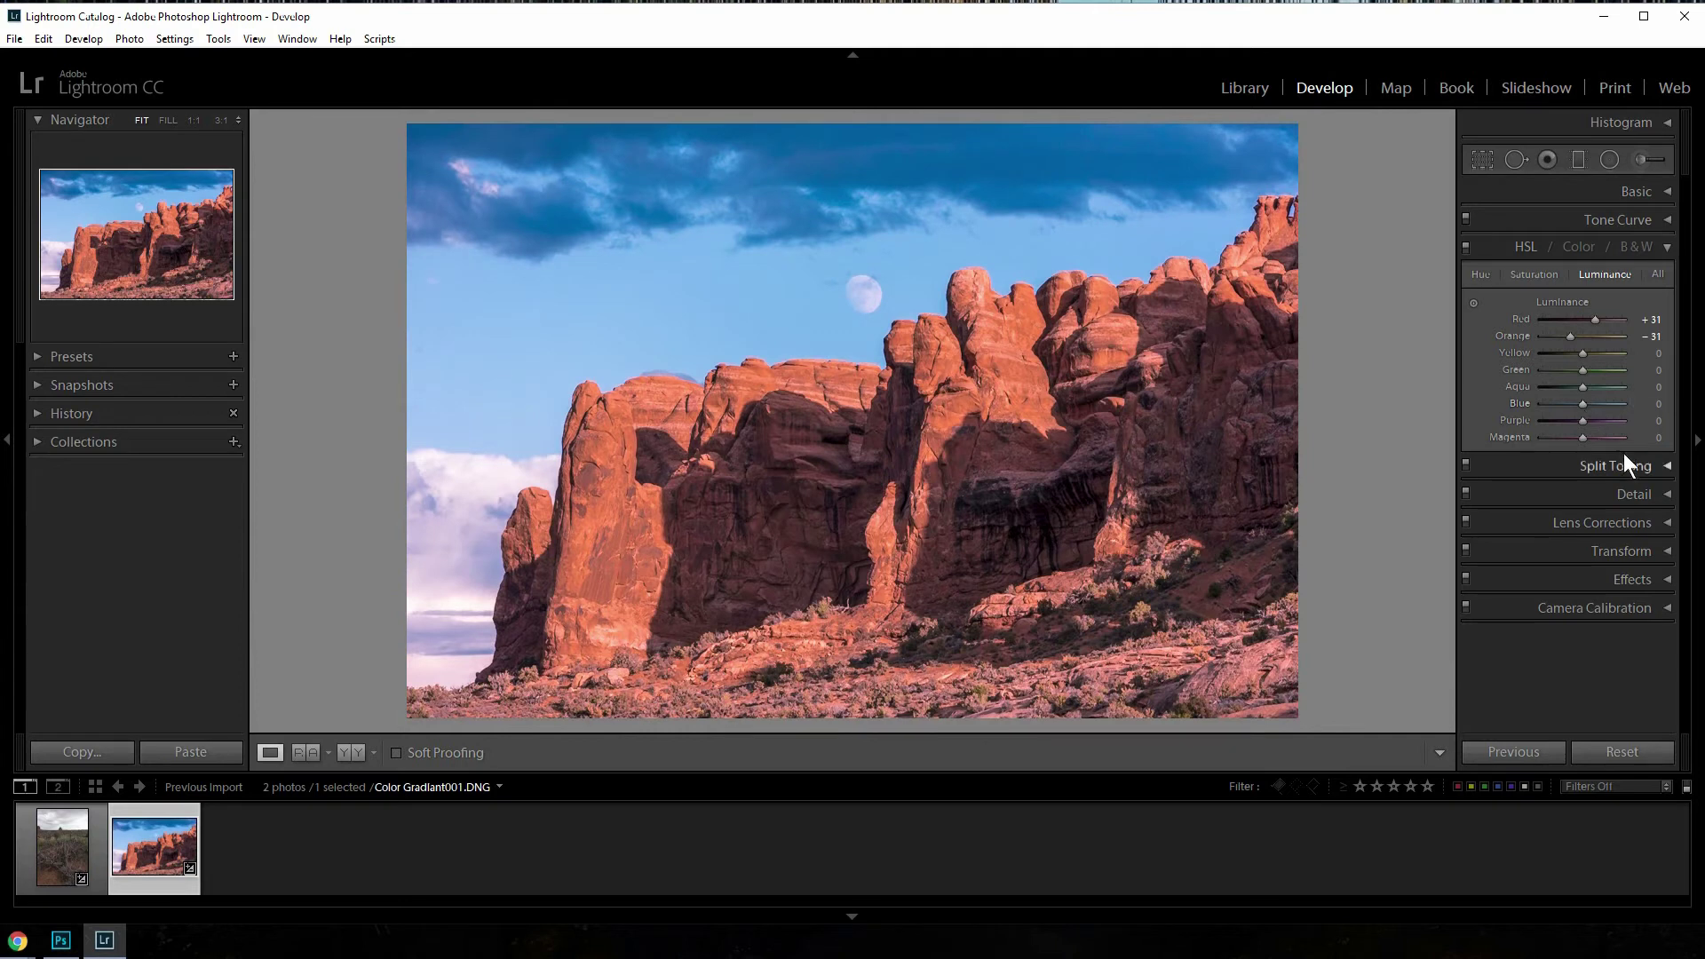
Step: Review the HSL and Split Toning settings, then collapse both panels
left_click(1666, 248)
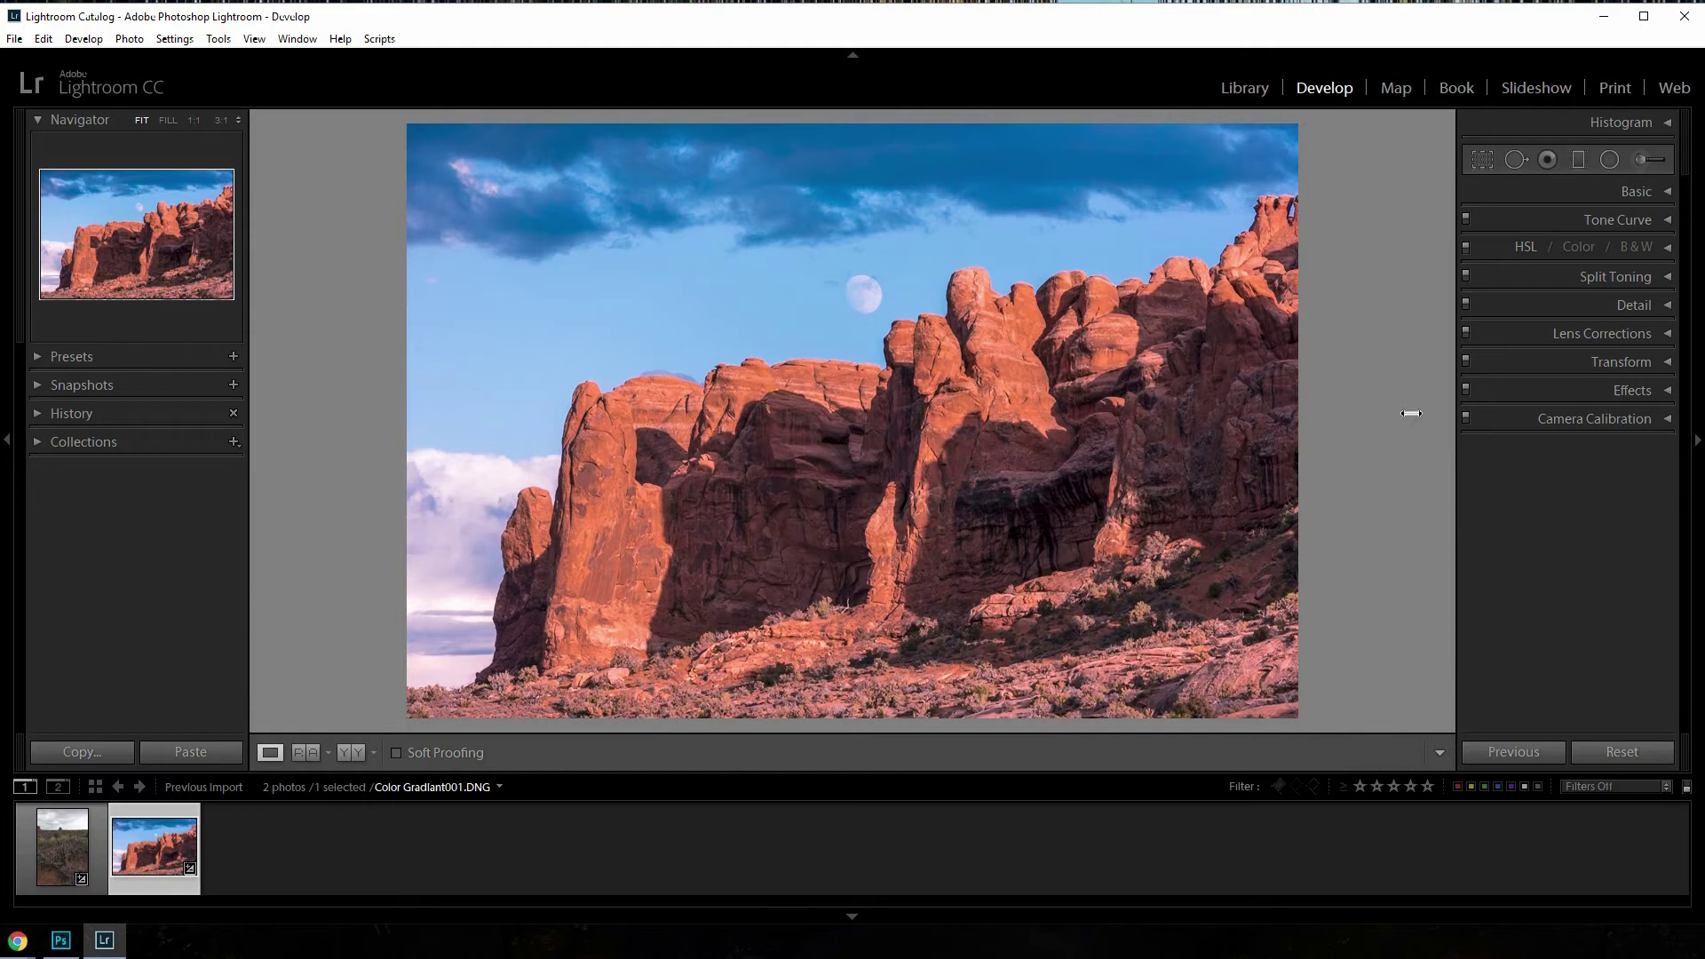
left_click(1668, 278)
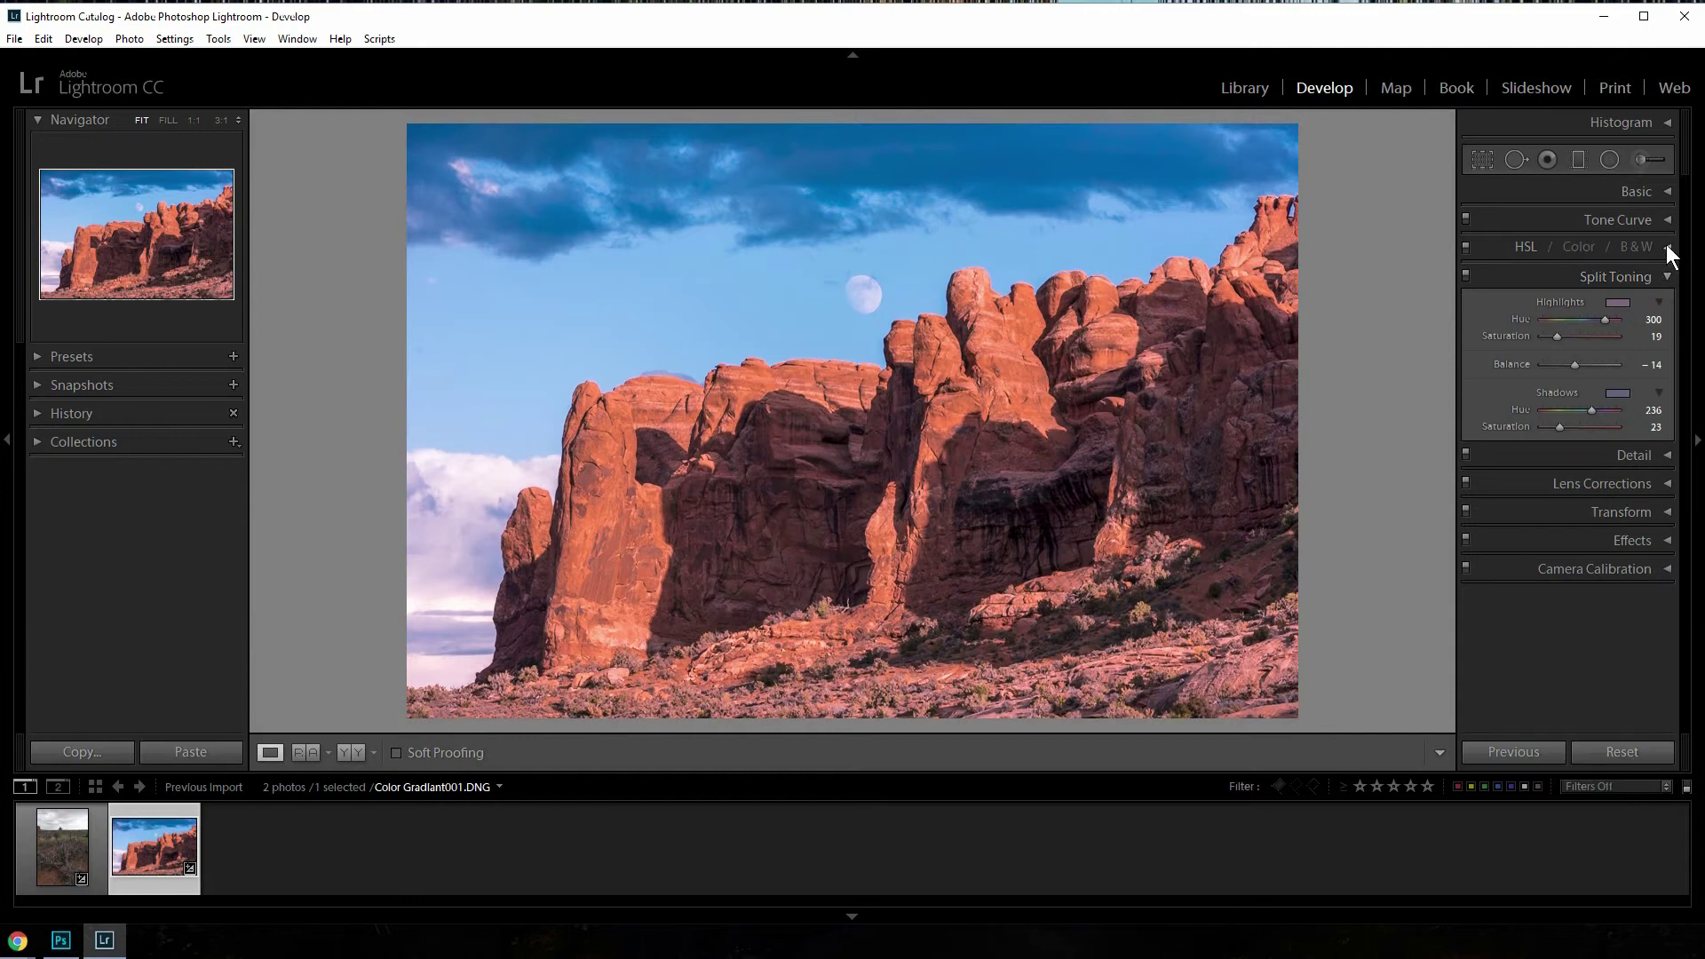
left_click(1668, 248)
left_click(1667, 248)
left_click(1665, 276)
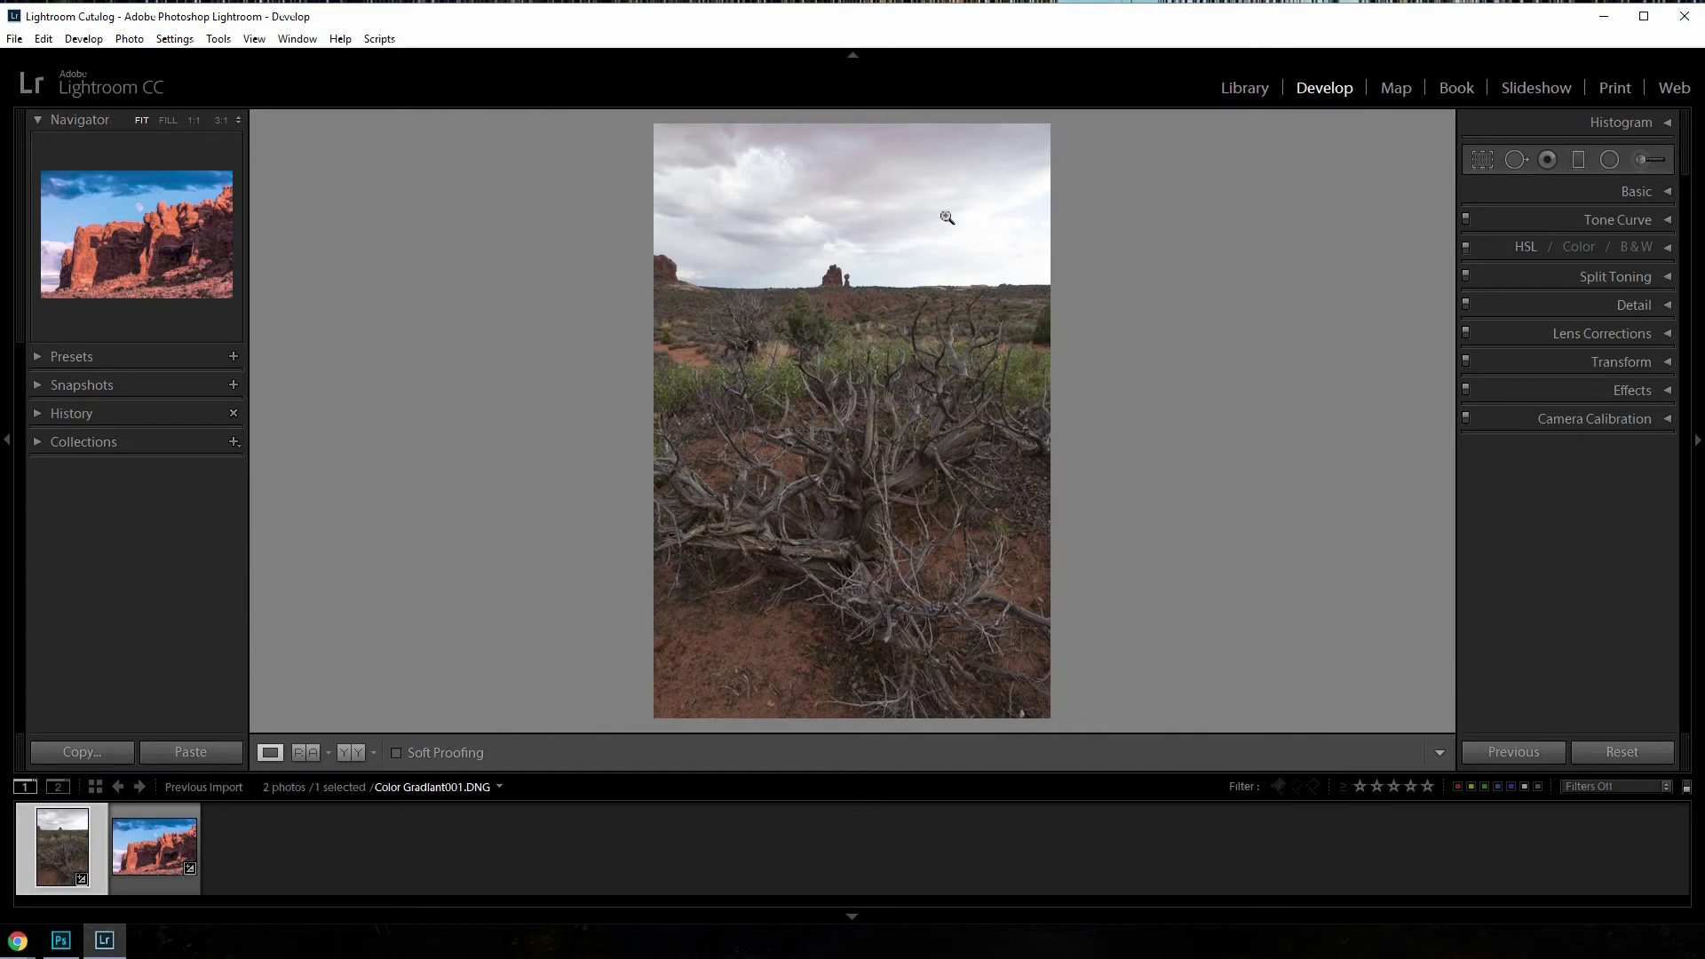
Step: Set the bush photo's Highlights −100 and Shadows +100, then Whites +29 and Blacks −60 with clipping preview
left_click(1664, 190)
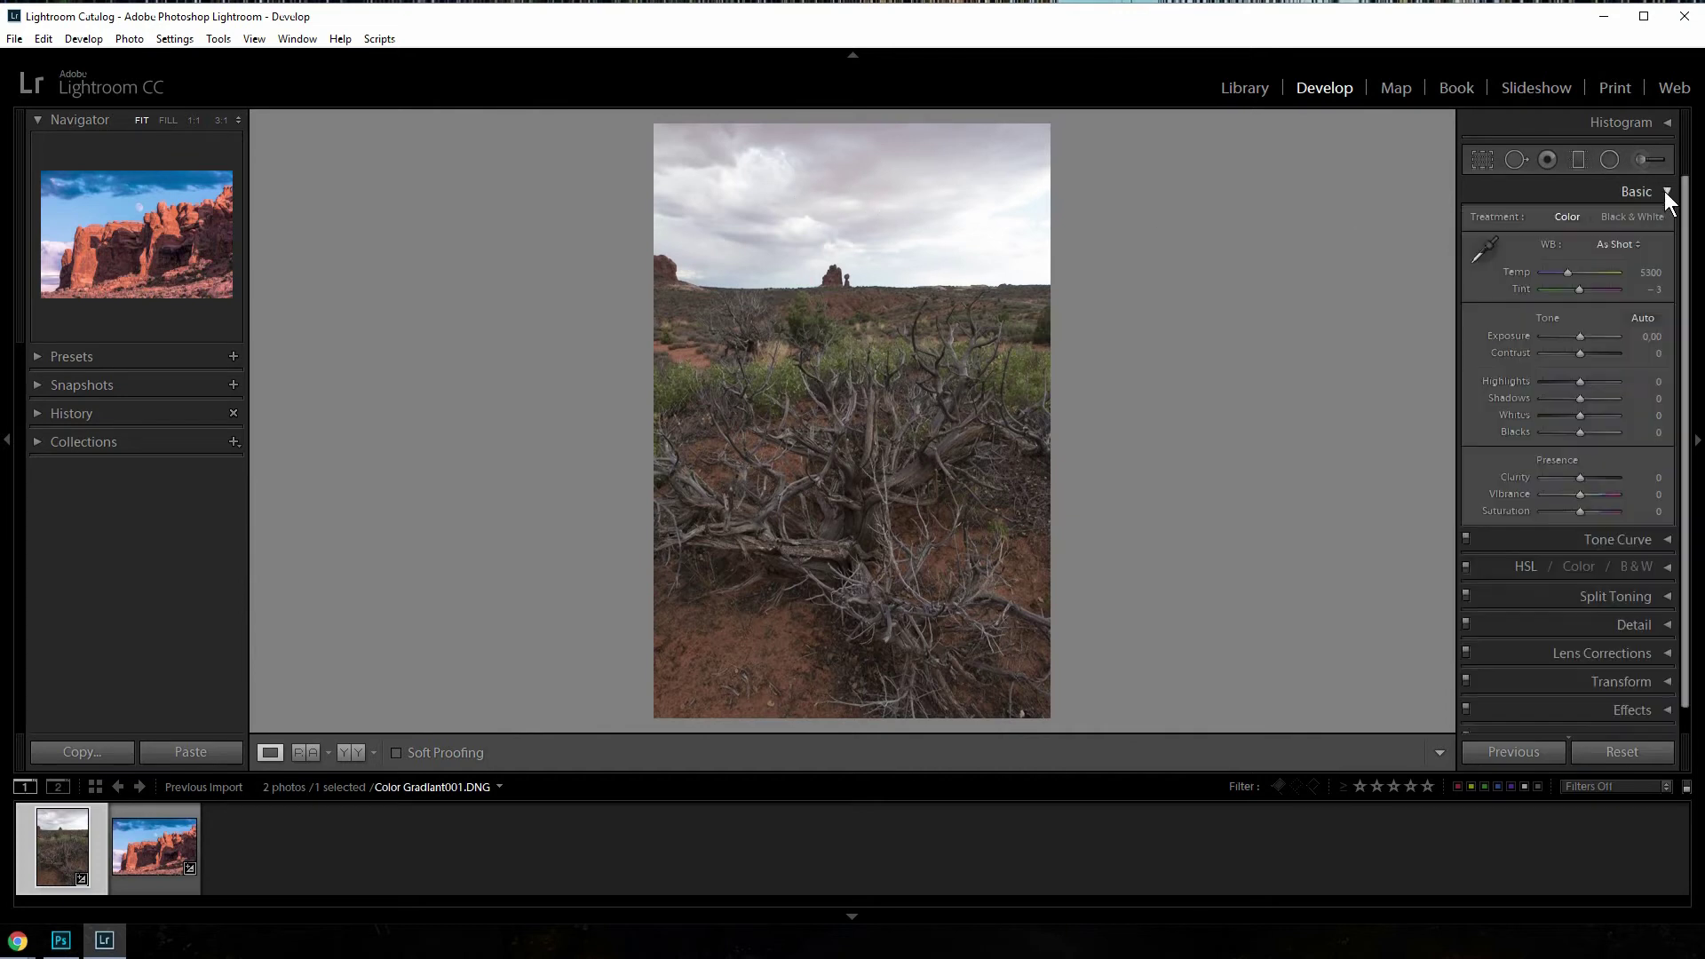
left_click(1544, 382)
left_click_drag(1547, 381, 1539, 380)
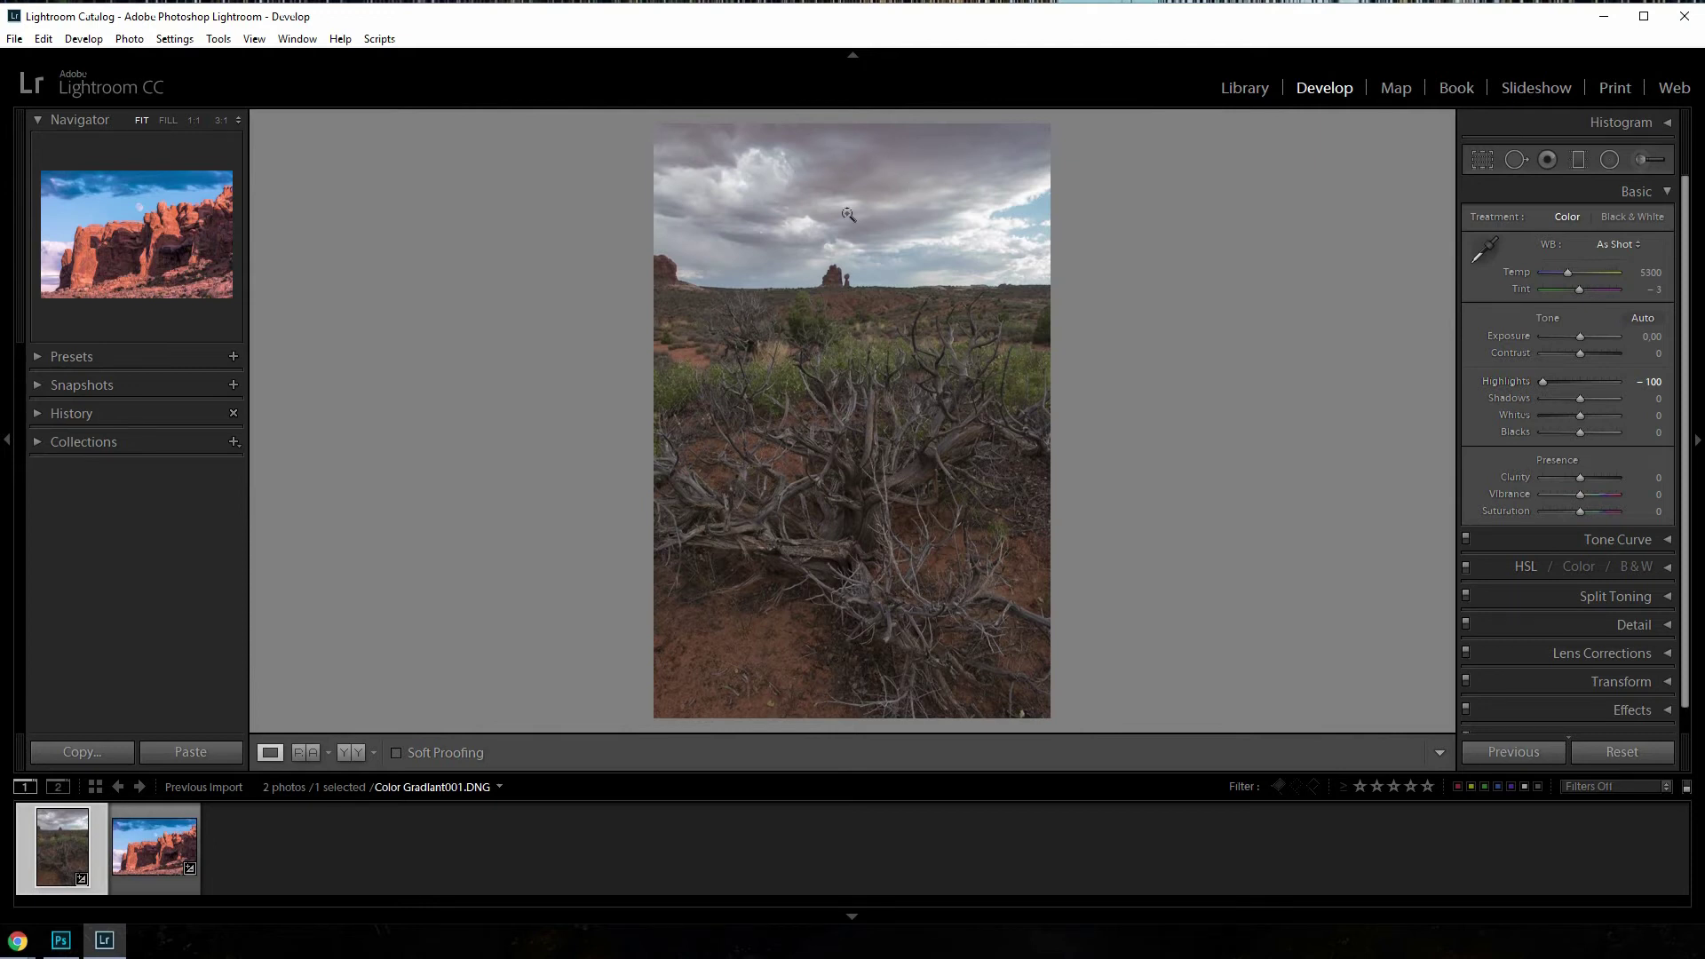
left_click_drag(1580, 398, 1616, 398)
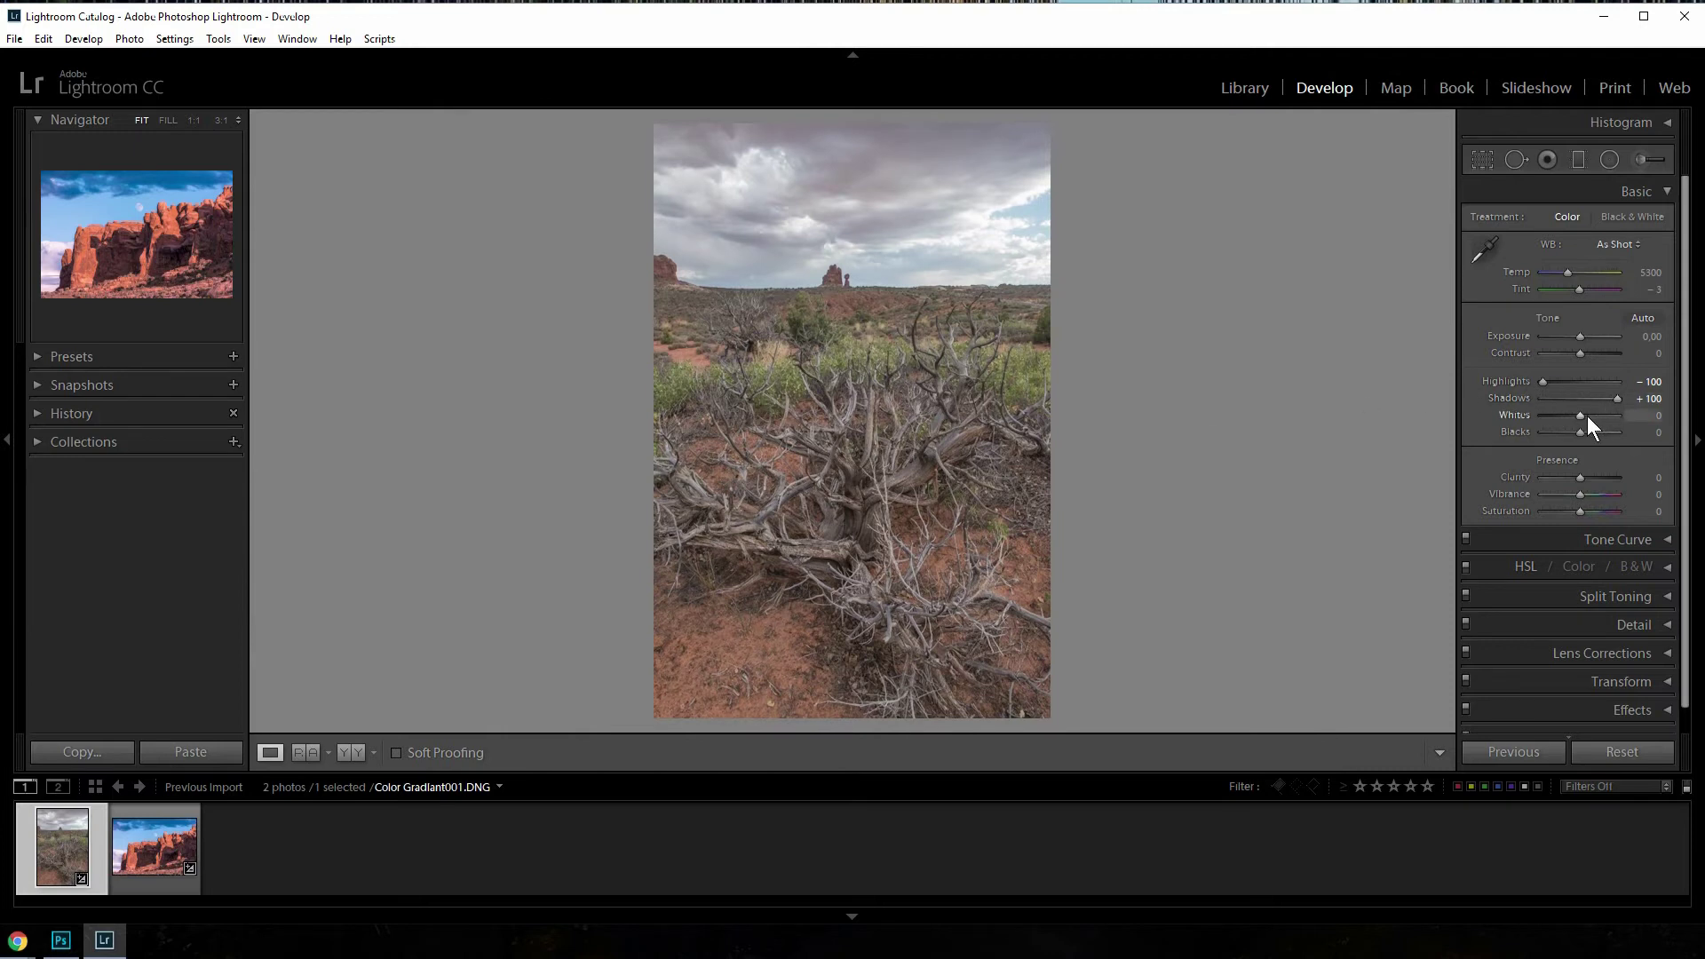
key("alt")
left_click(1581, 416, "alt")
left_click_drag(1585, 416, 1592, 413)
key("alt")
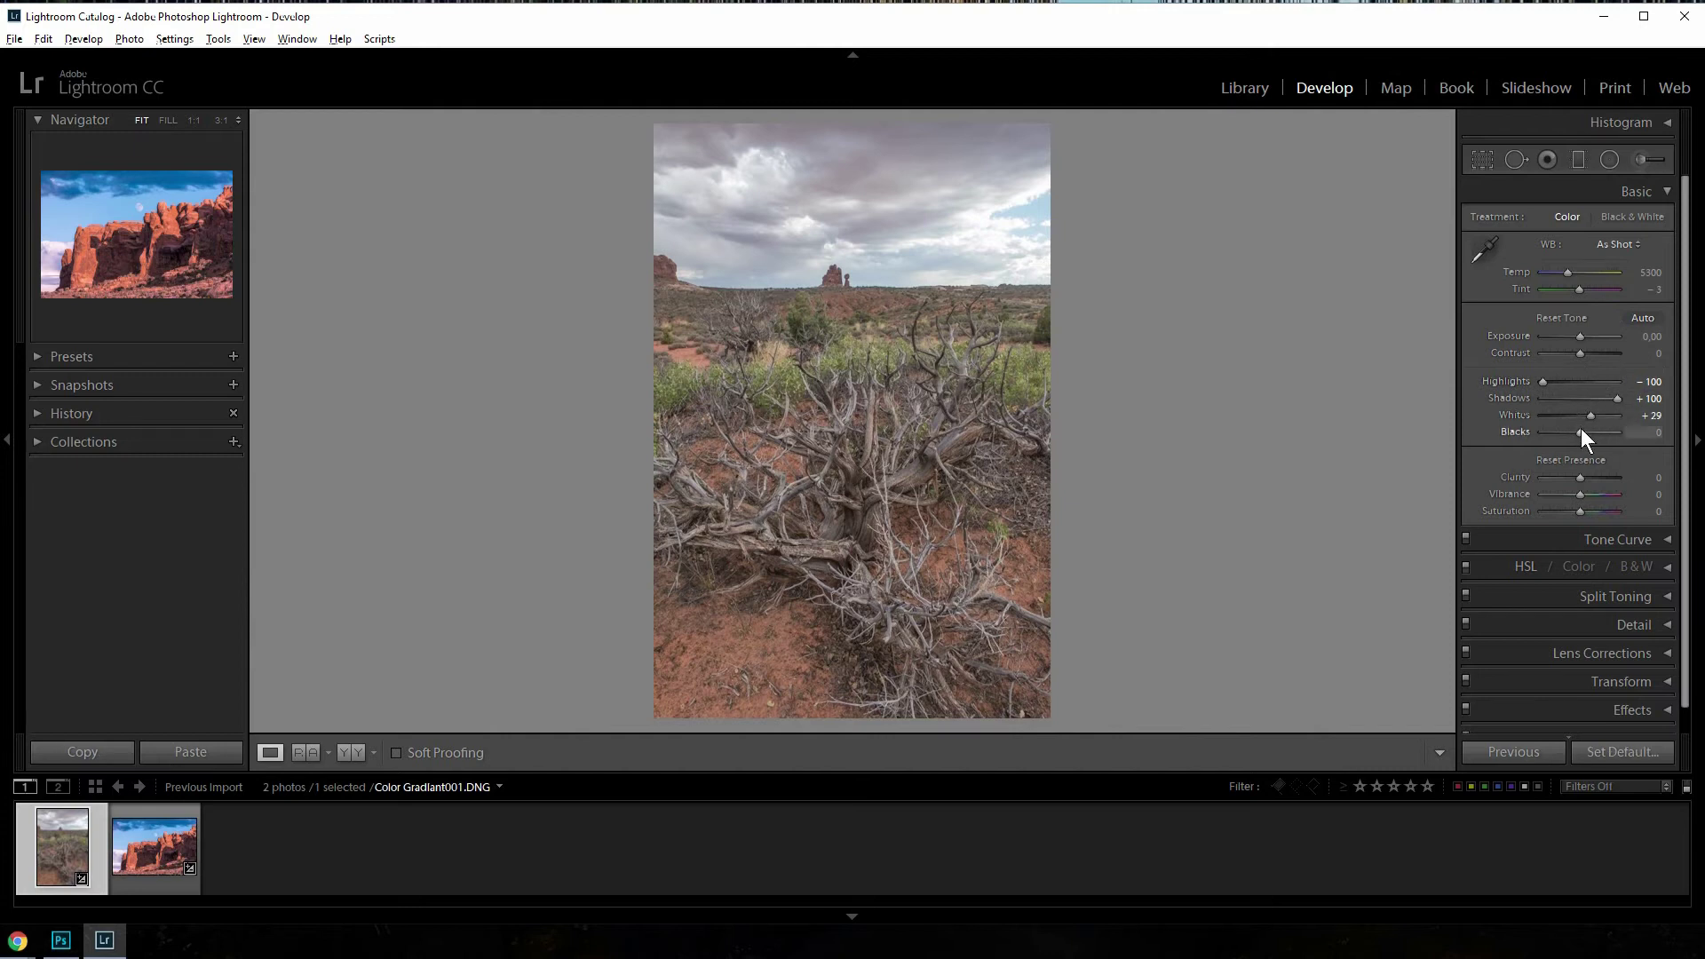
left_click_drag(1581, 432, 1559, 430)
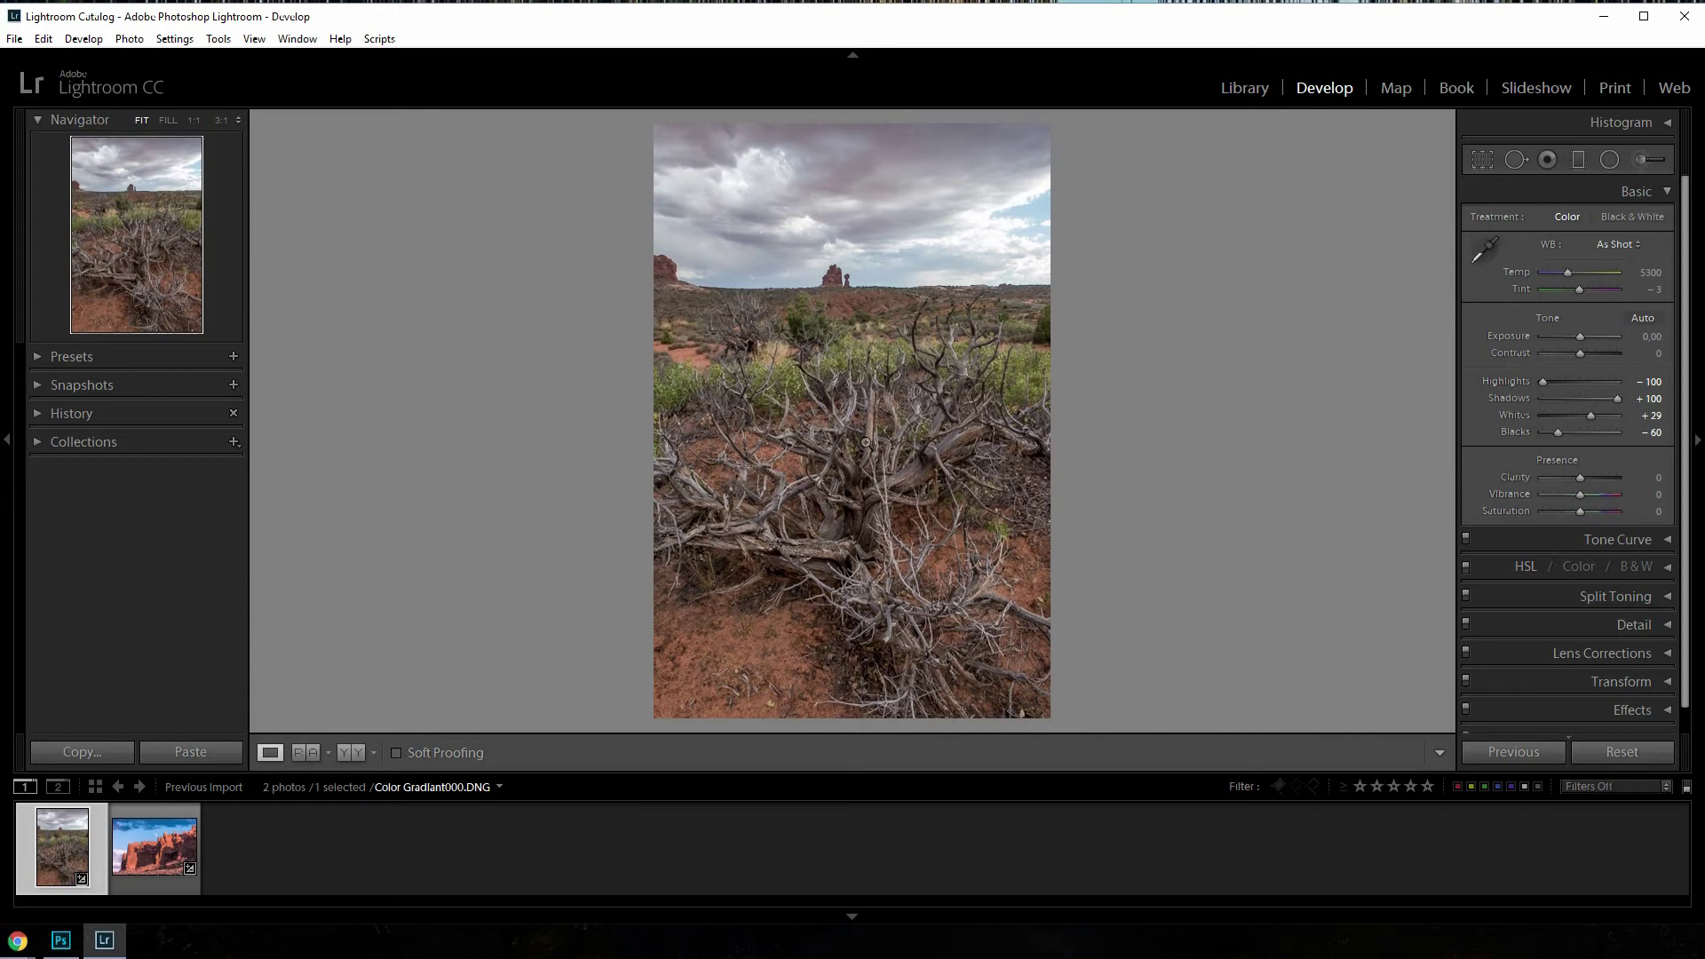
Step: Set up the adjustment brush with size 27, feather about 61 and increased flow
left_click(1639, 158)
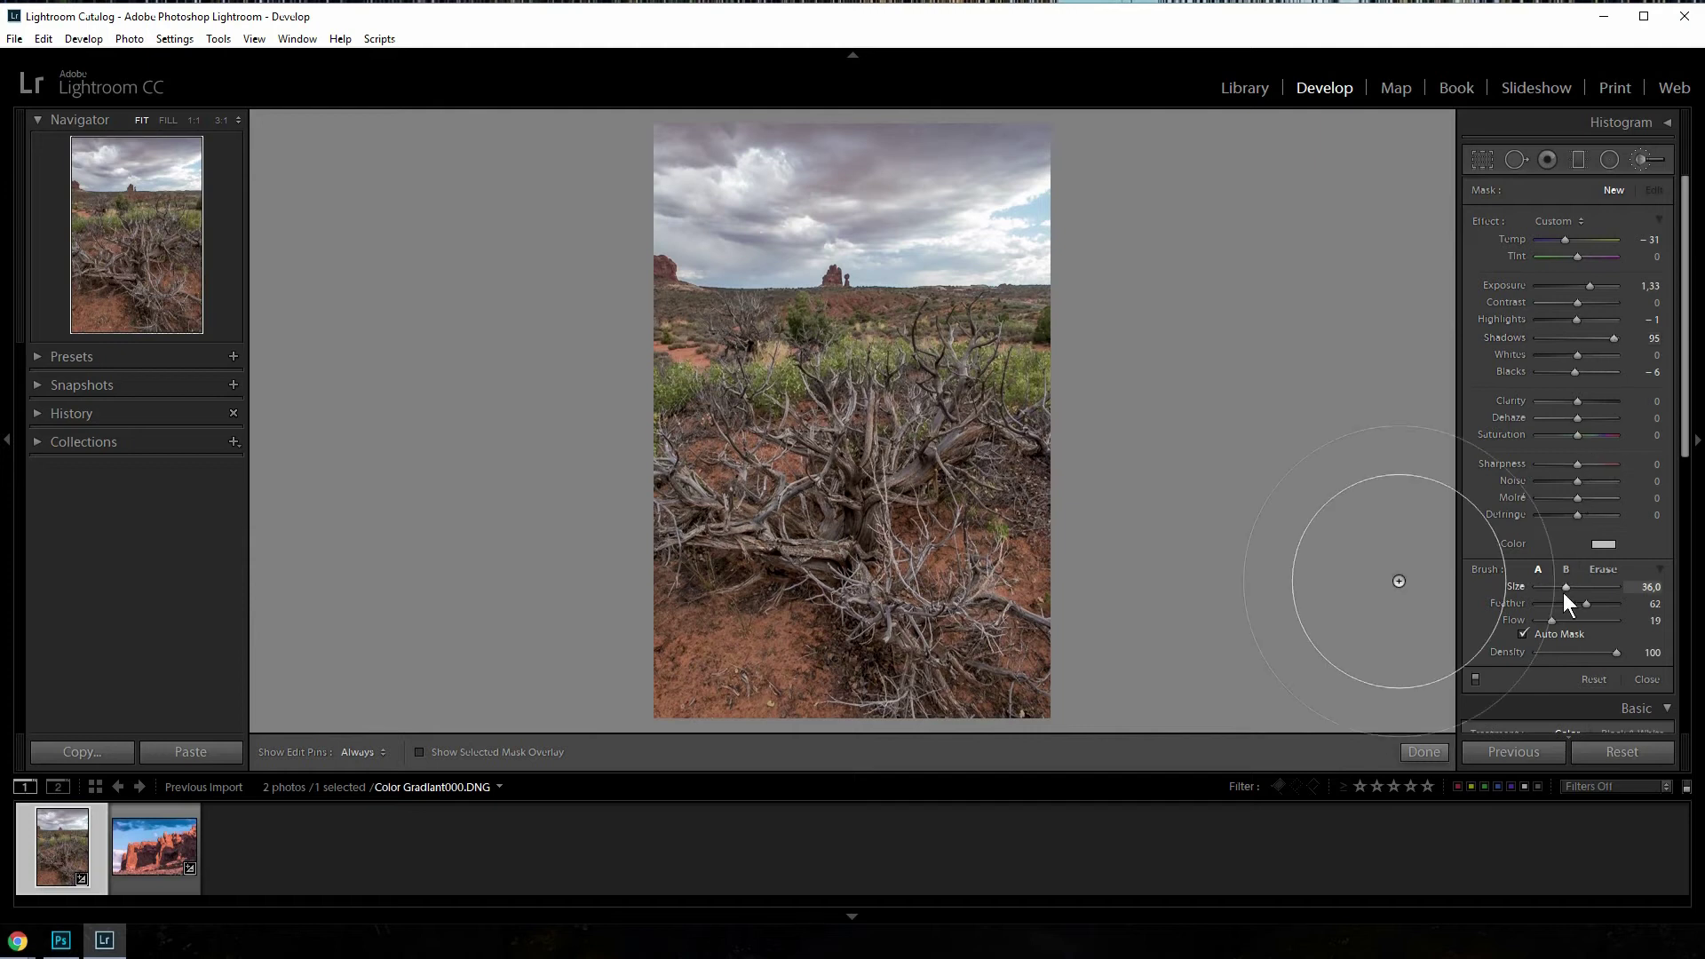
left_click_drag(1569, 585, 1564, 583)
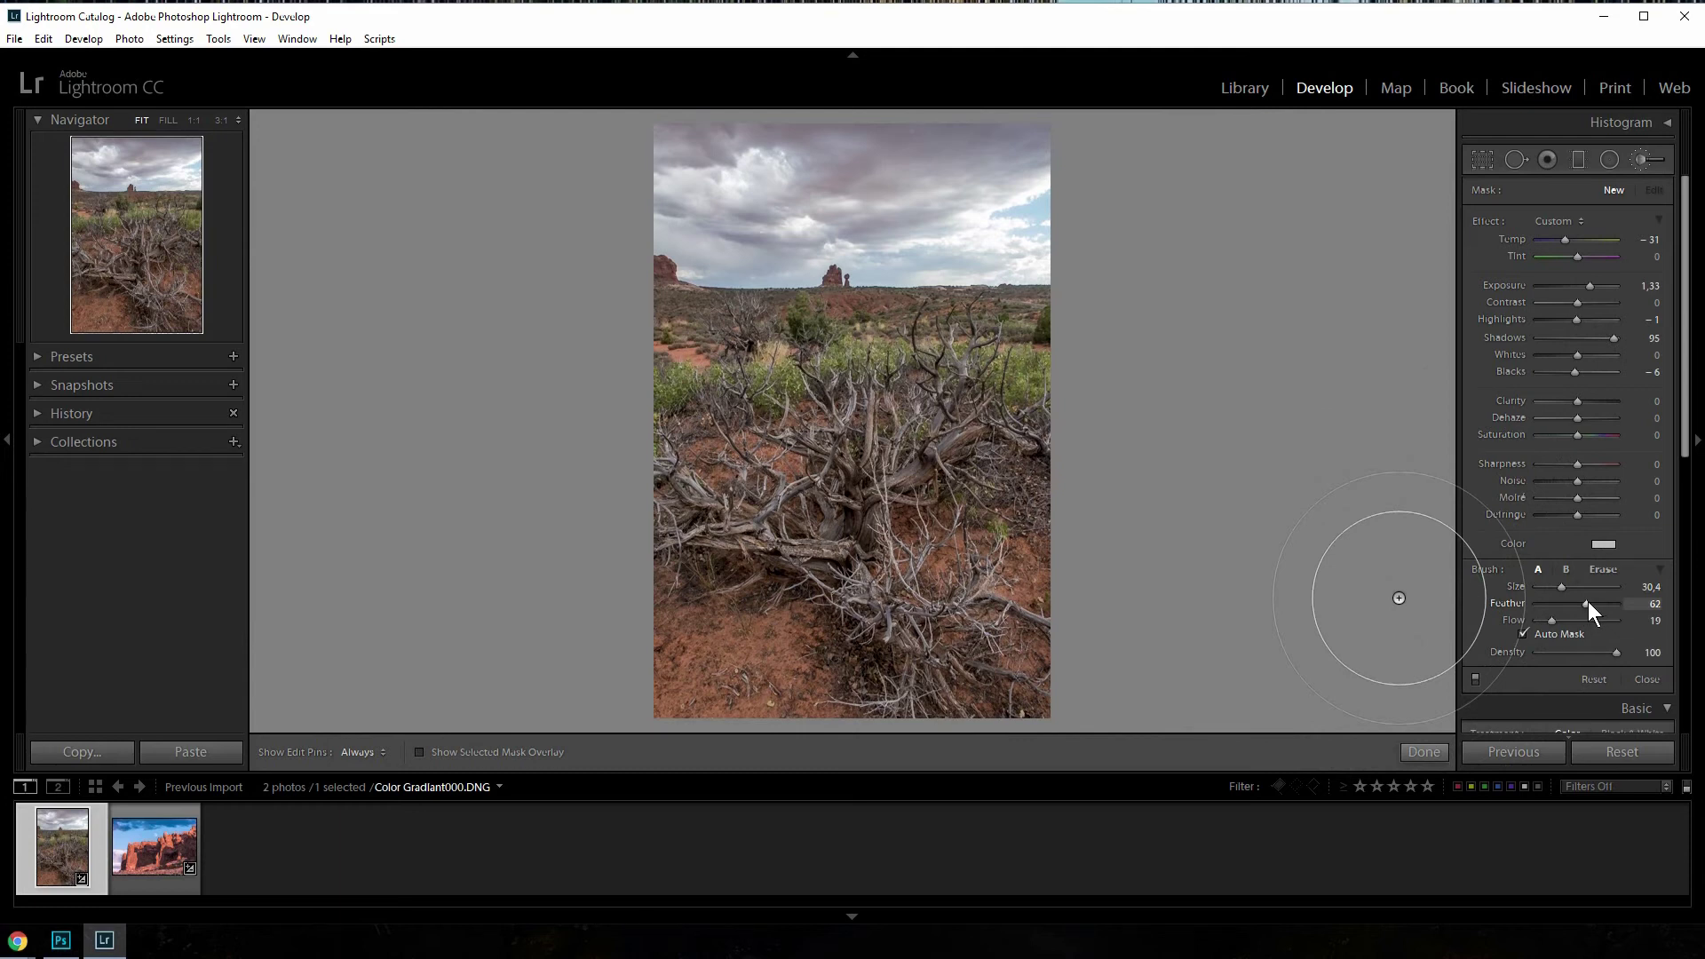
left_click_drag(1588, 601, 1628, 595)
mouse_move(1622, 596)
left_mouse_down()
mouse_move(1563, 604)
mouse_move(1590, 607)
left_mouse_up()
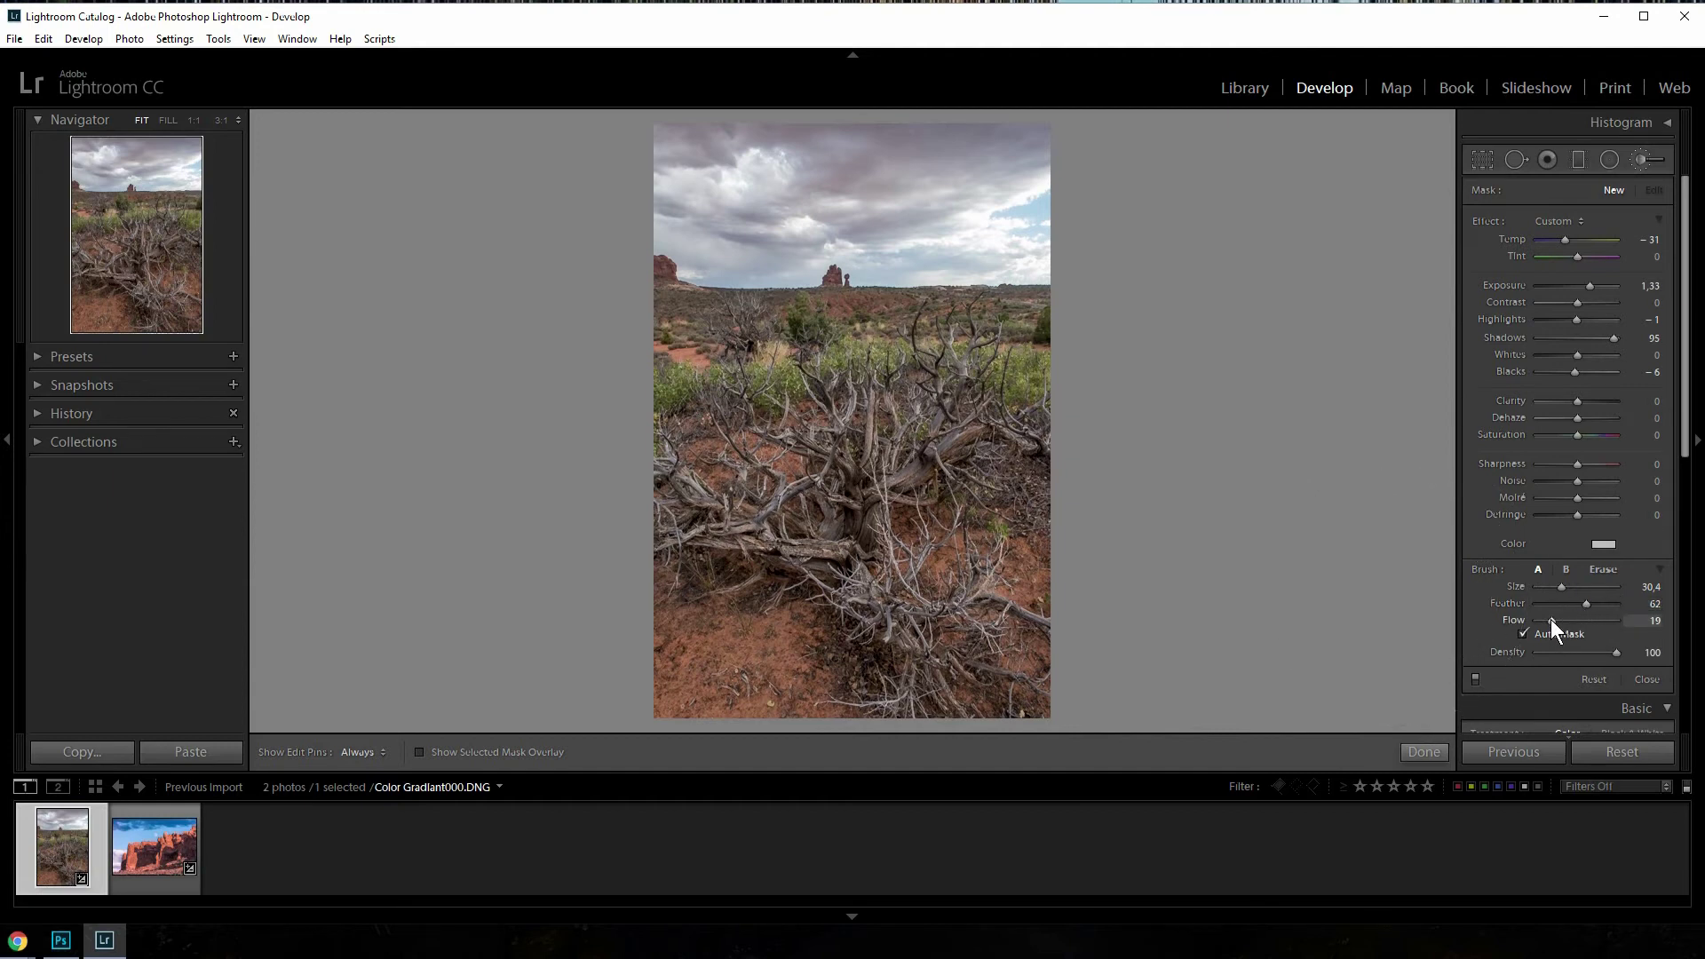
left_click_drag(1553, 620, 1587, 620)
left_click_drag(1546, 622, 1554, 622)
Step: Paint a test stroke on the bush, undo it, and lower flow to about 41
left_click(862, 452)
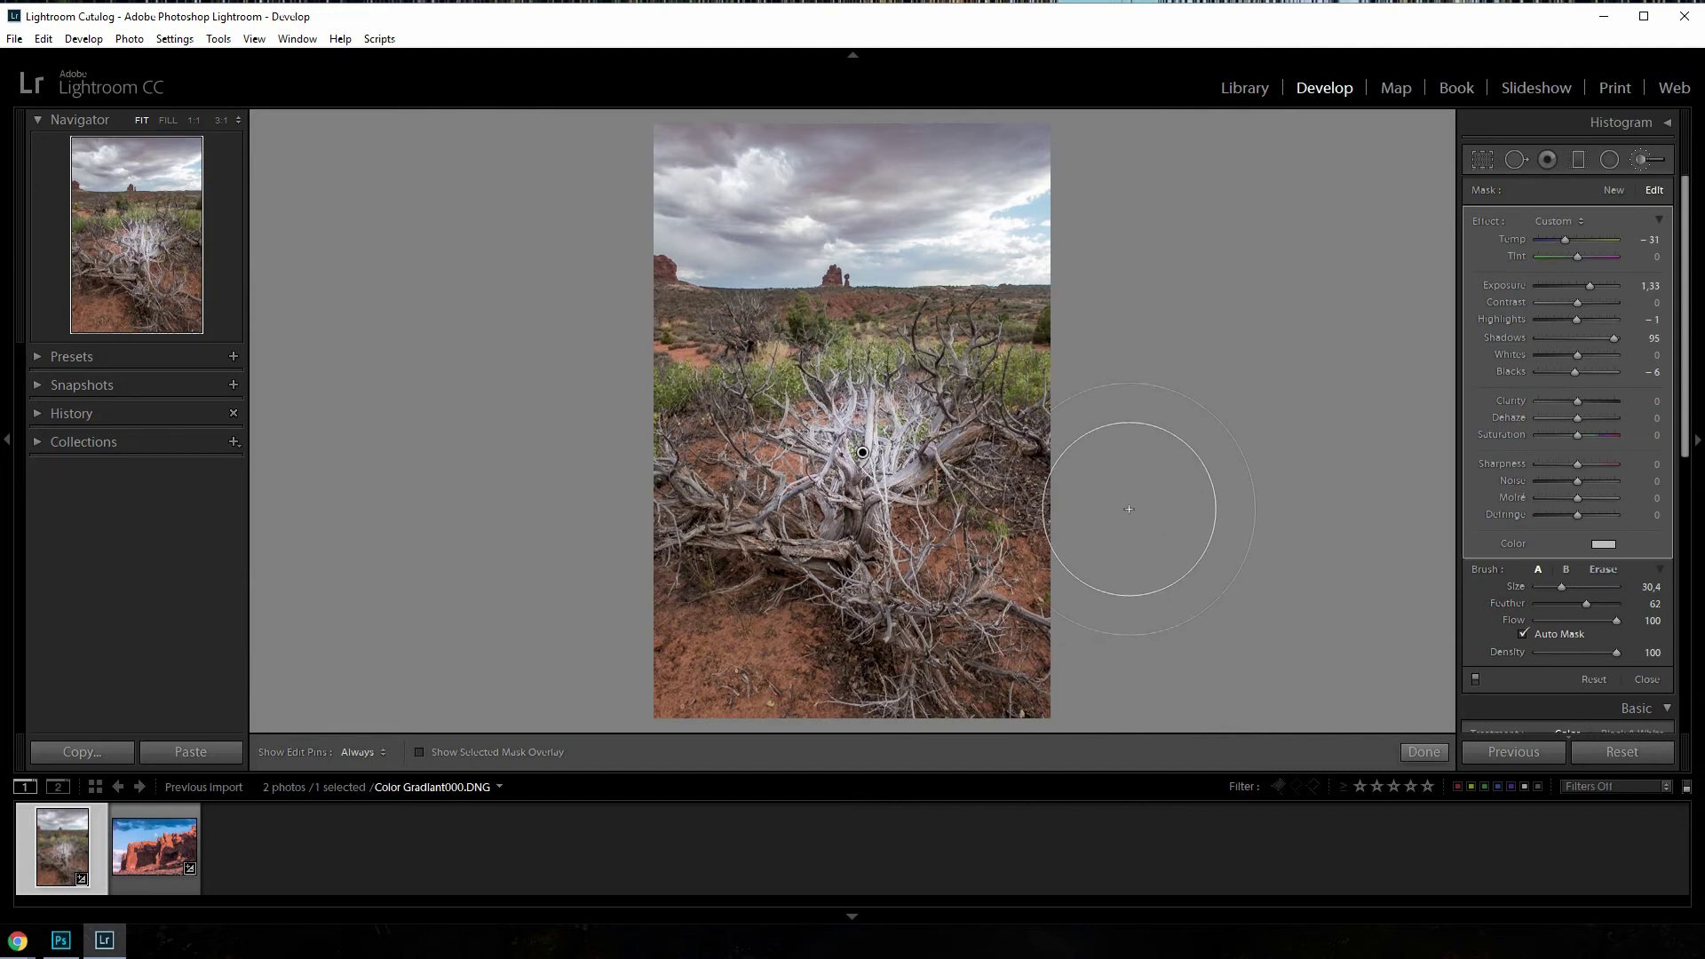
key("ctrl+z")
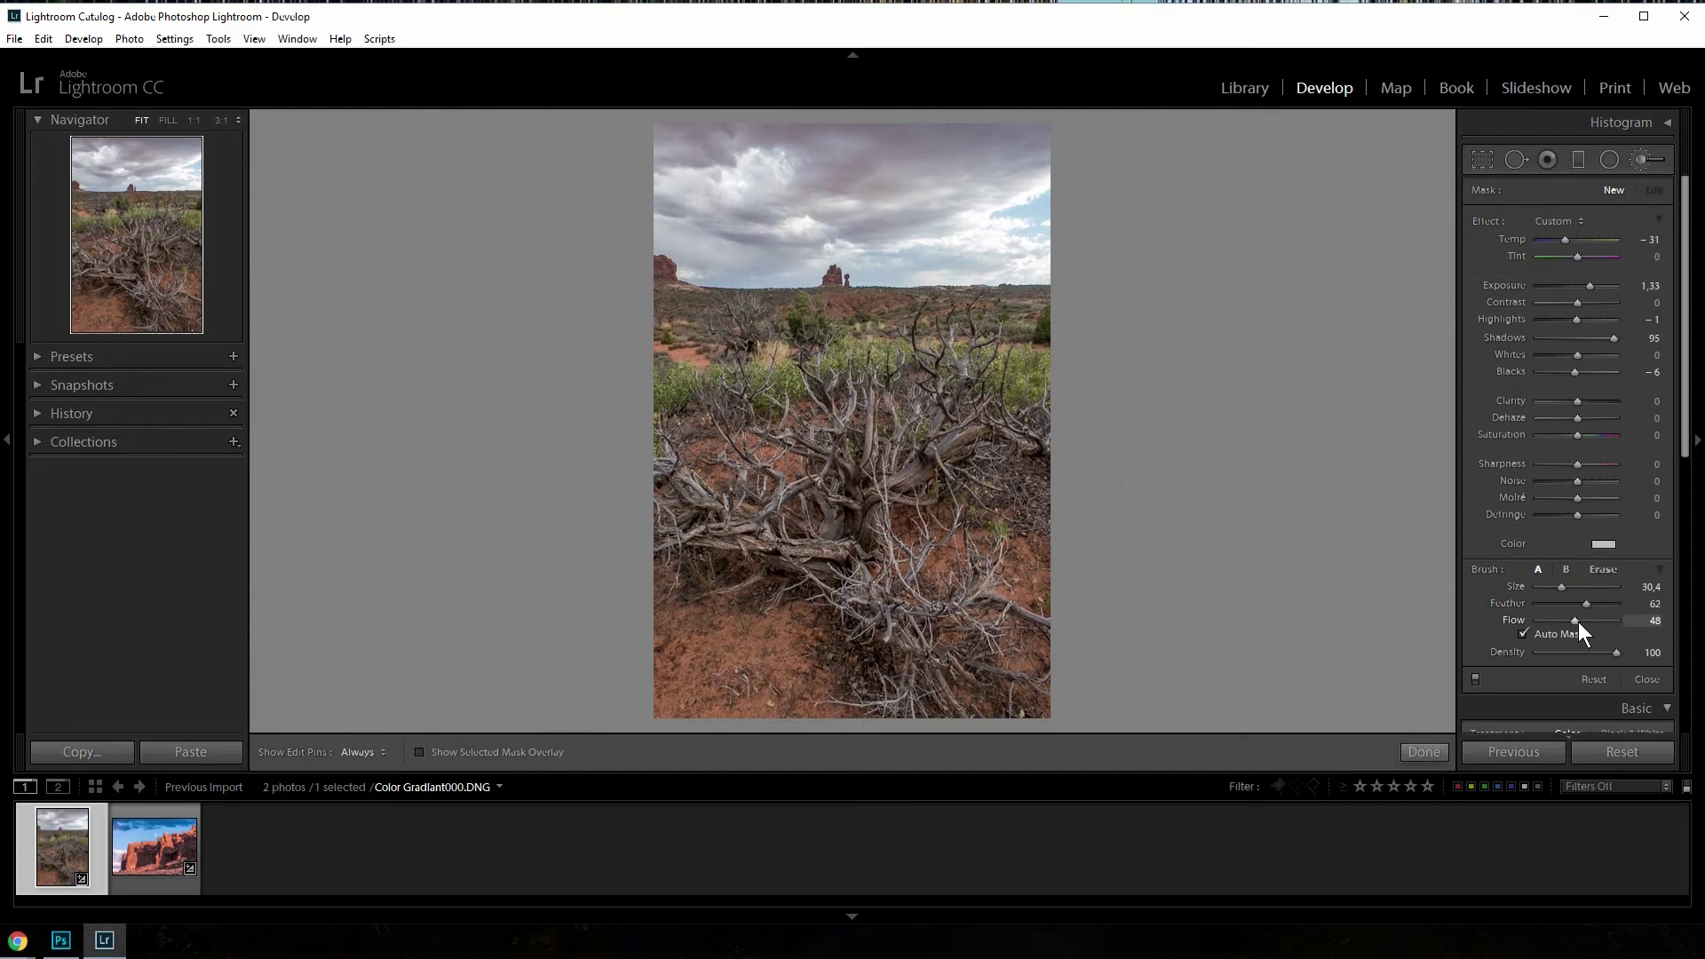
left_click_drag(1569, 619, 1568, 619)
Step: Brush a mask over the bush branches: exposure 3.17, contrast 45, highlights -100, whites 26, blacks -66
left_click(821, 397)
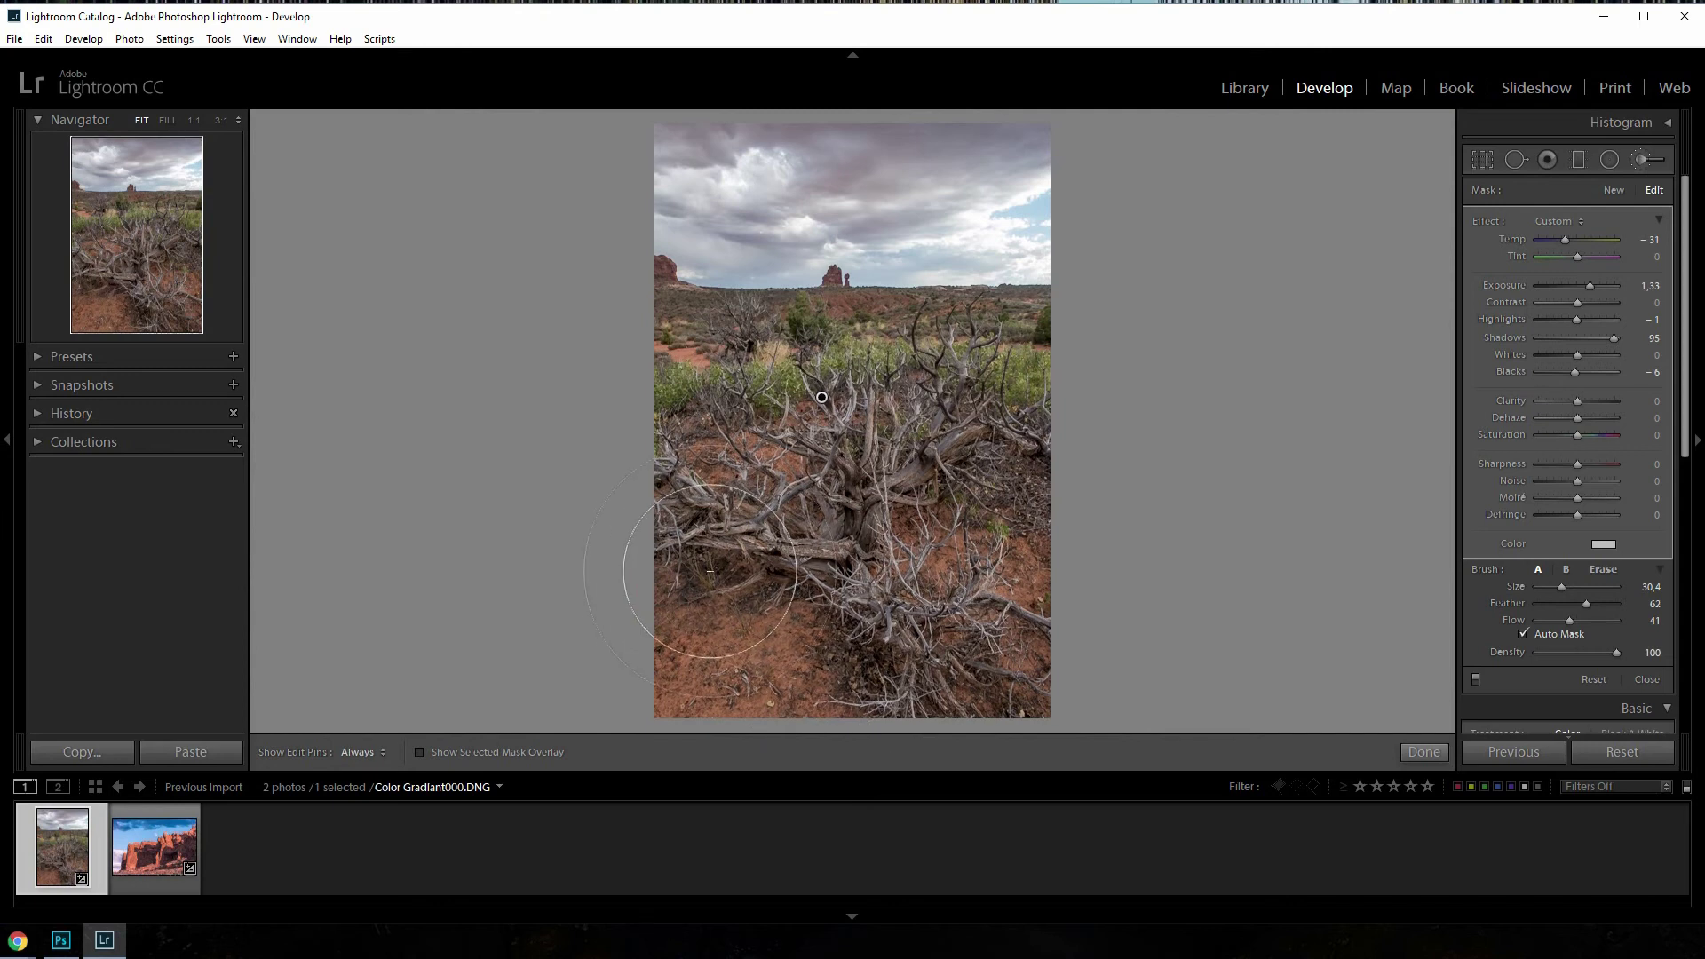
key("h")
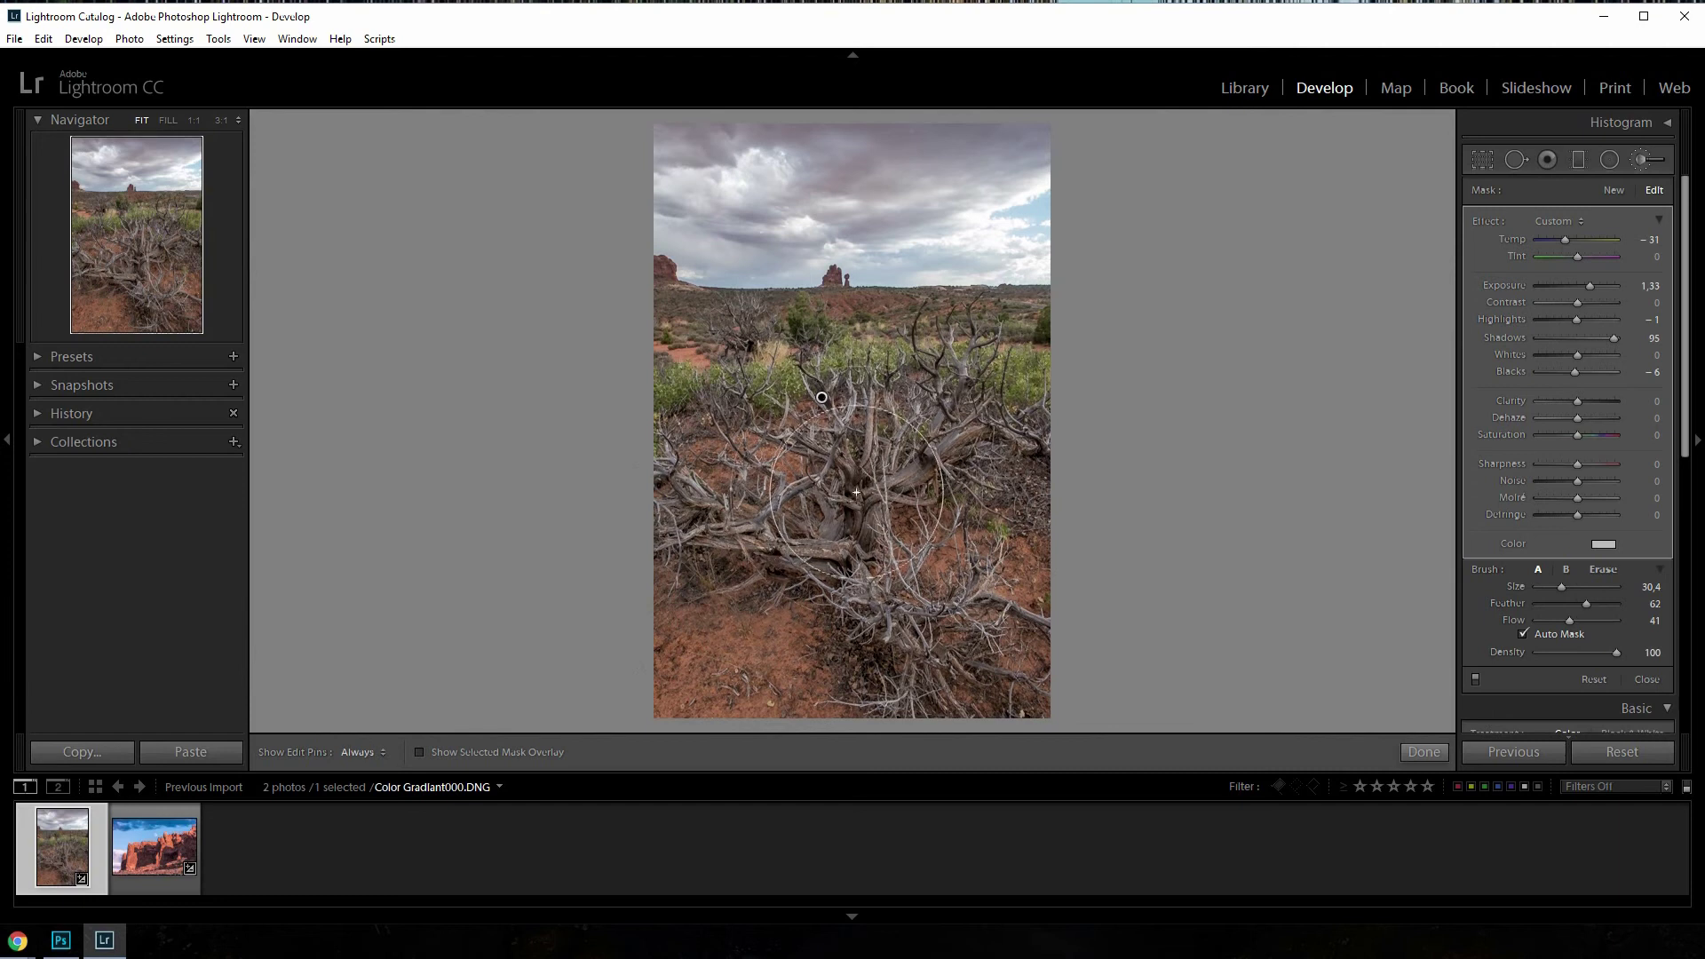
key("h")
left_click_drag(1604, 287, 1613, 286)
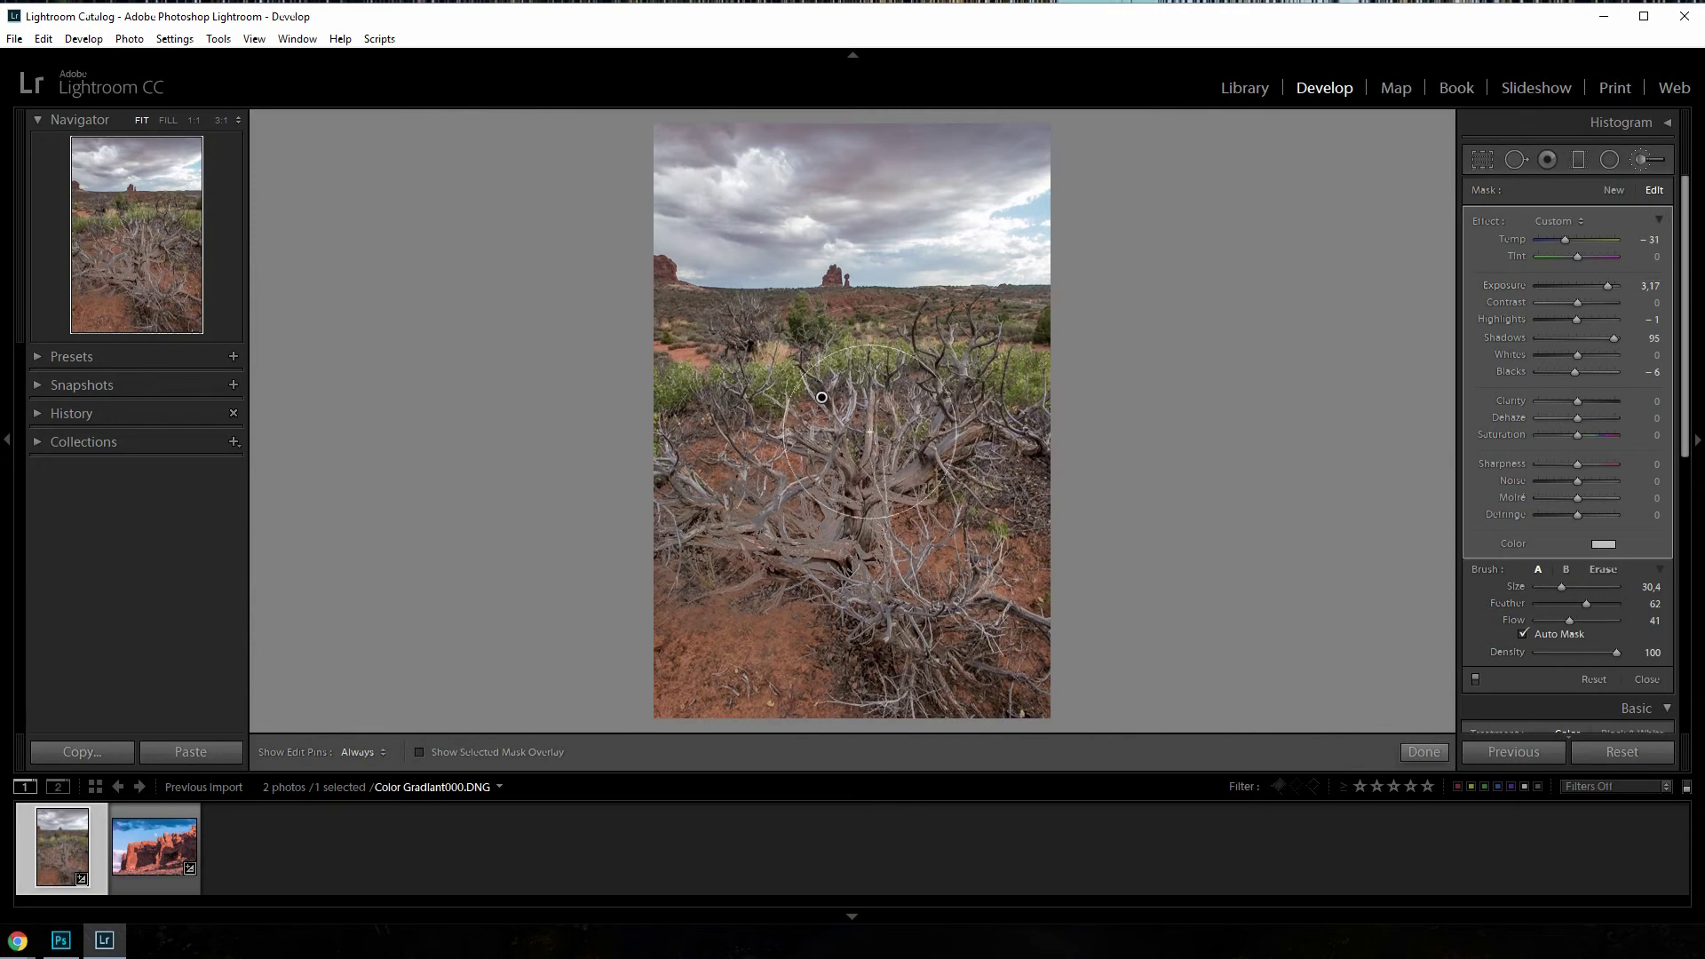
mouse_move(1557, 319)
left_mouse_down()
mouse_move(1541, 319)
mouse_move(1556, 371)
mouse_move(1586, 354)
mouse_move(1594, 301)
left_mouse_up()
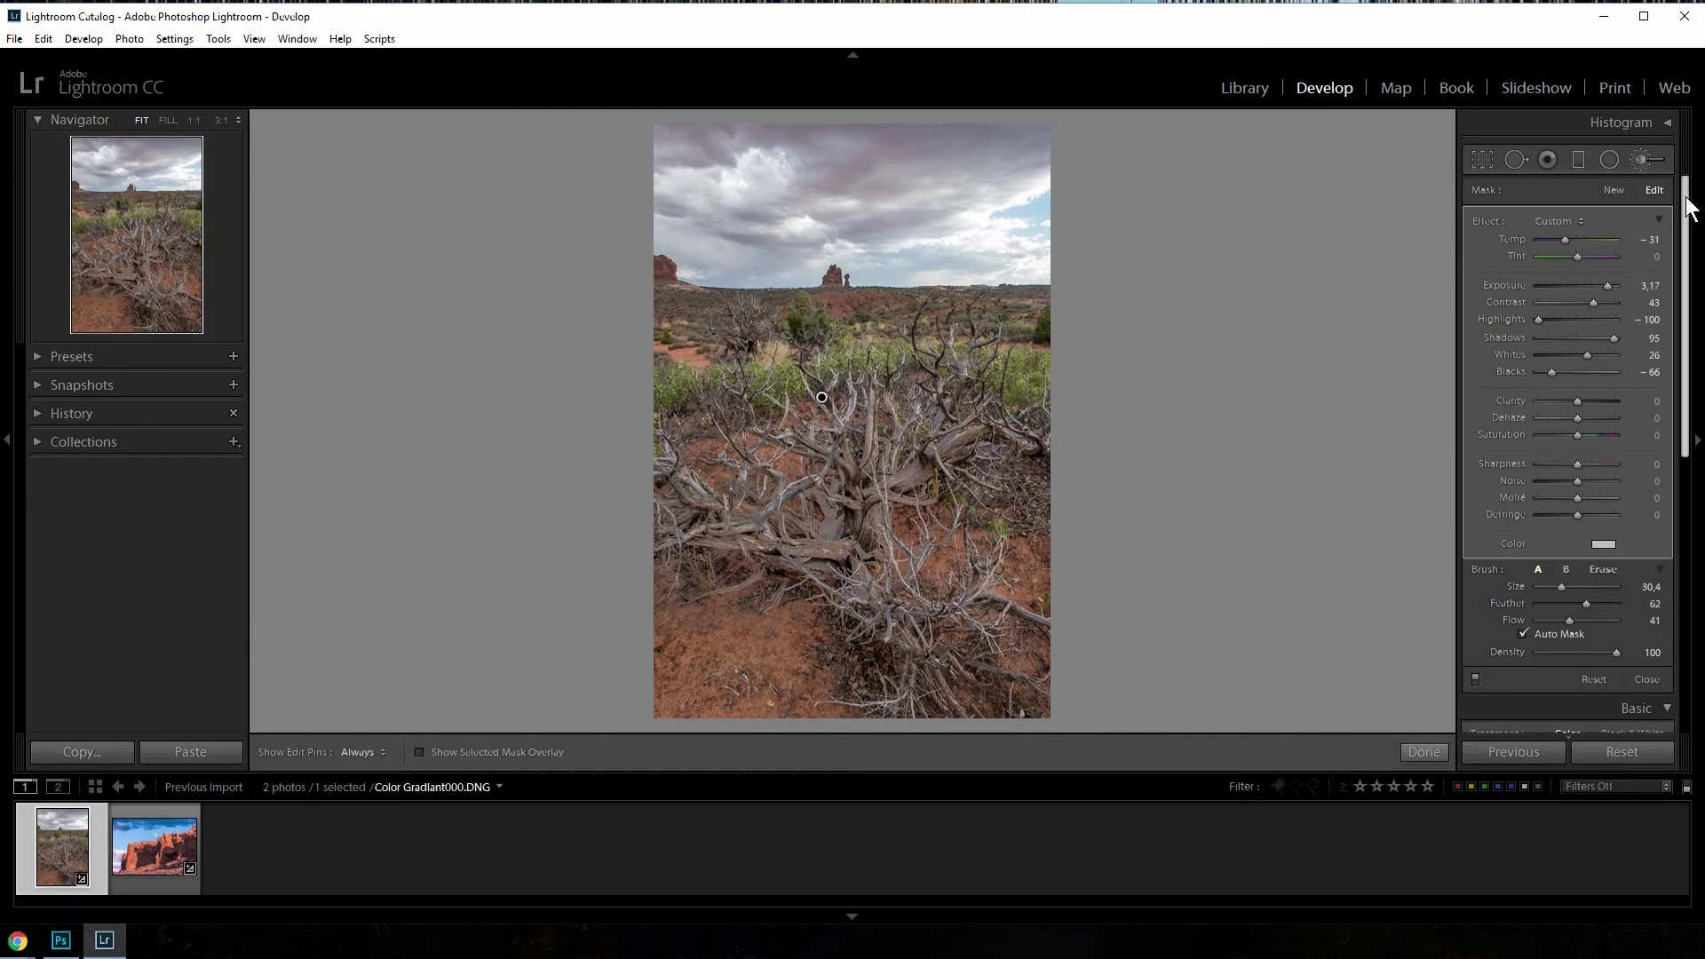
Step: Finish the brush mask, then enable Remove Chromatic Aberration and lens profile corrections
left_click(1422, 752)
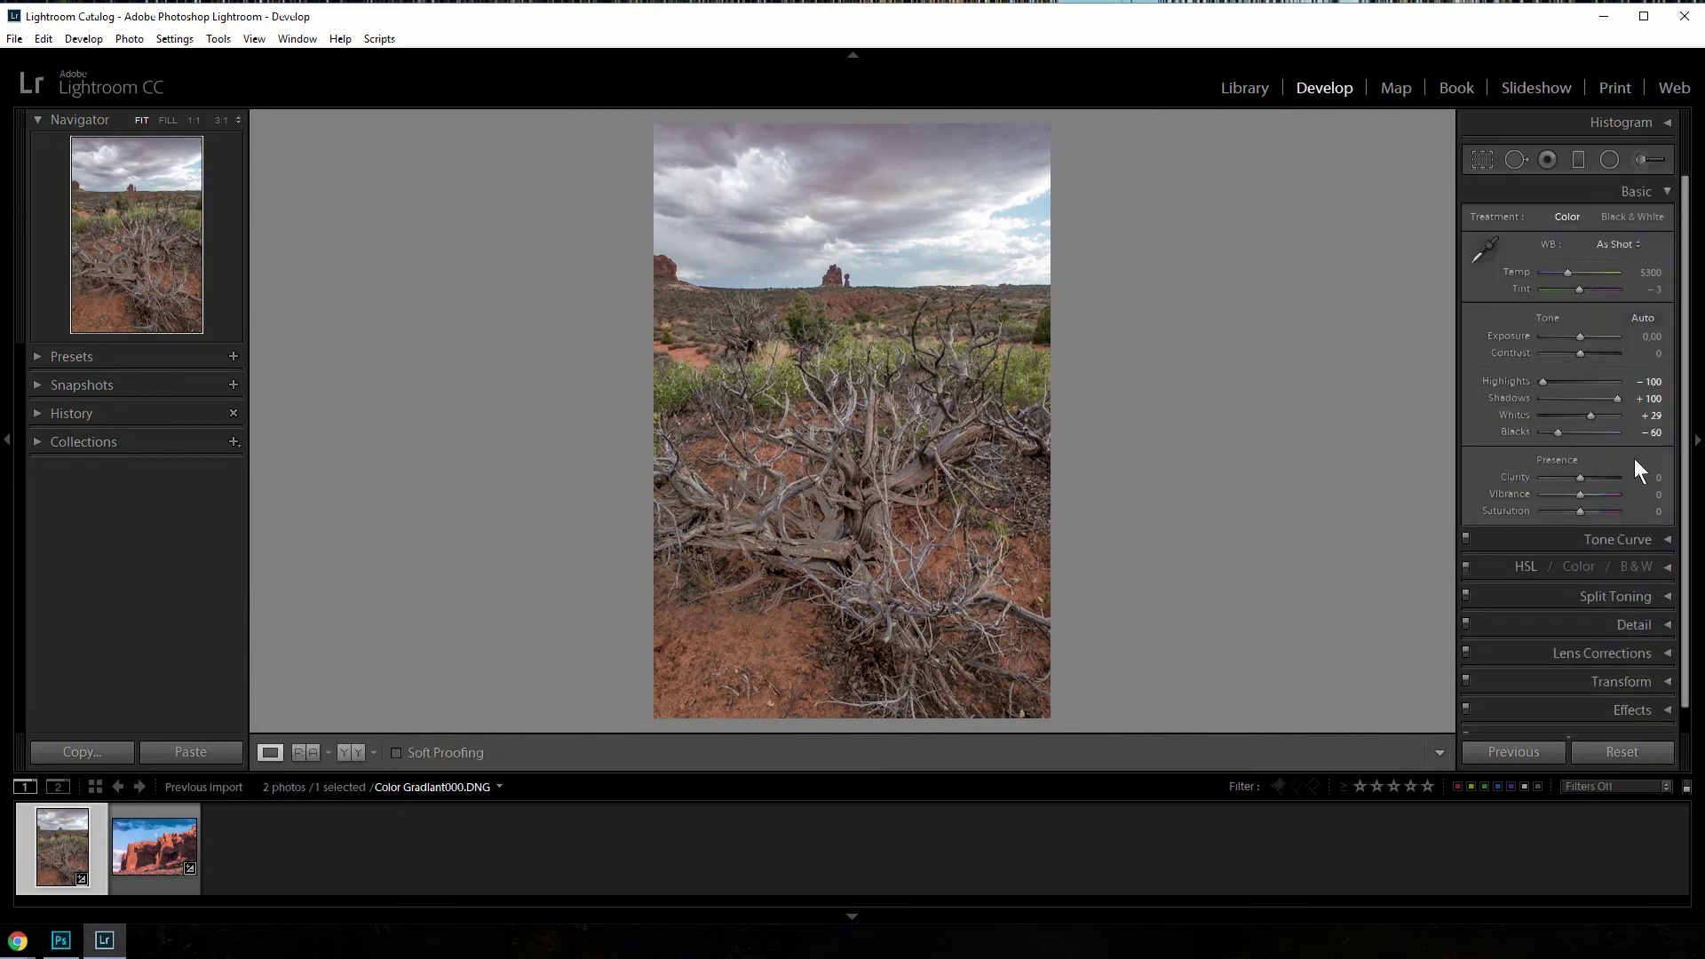
left_click(1668, 192)
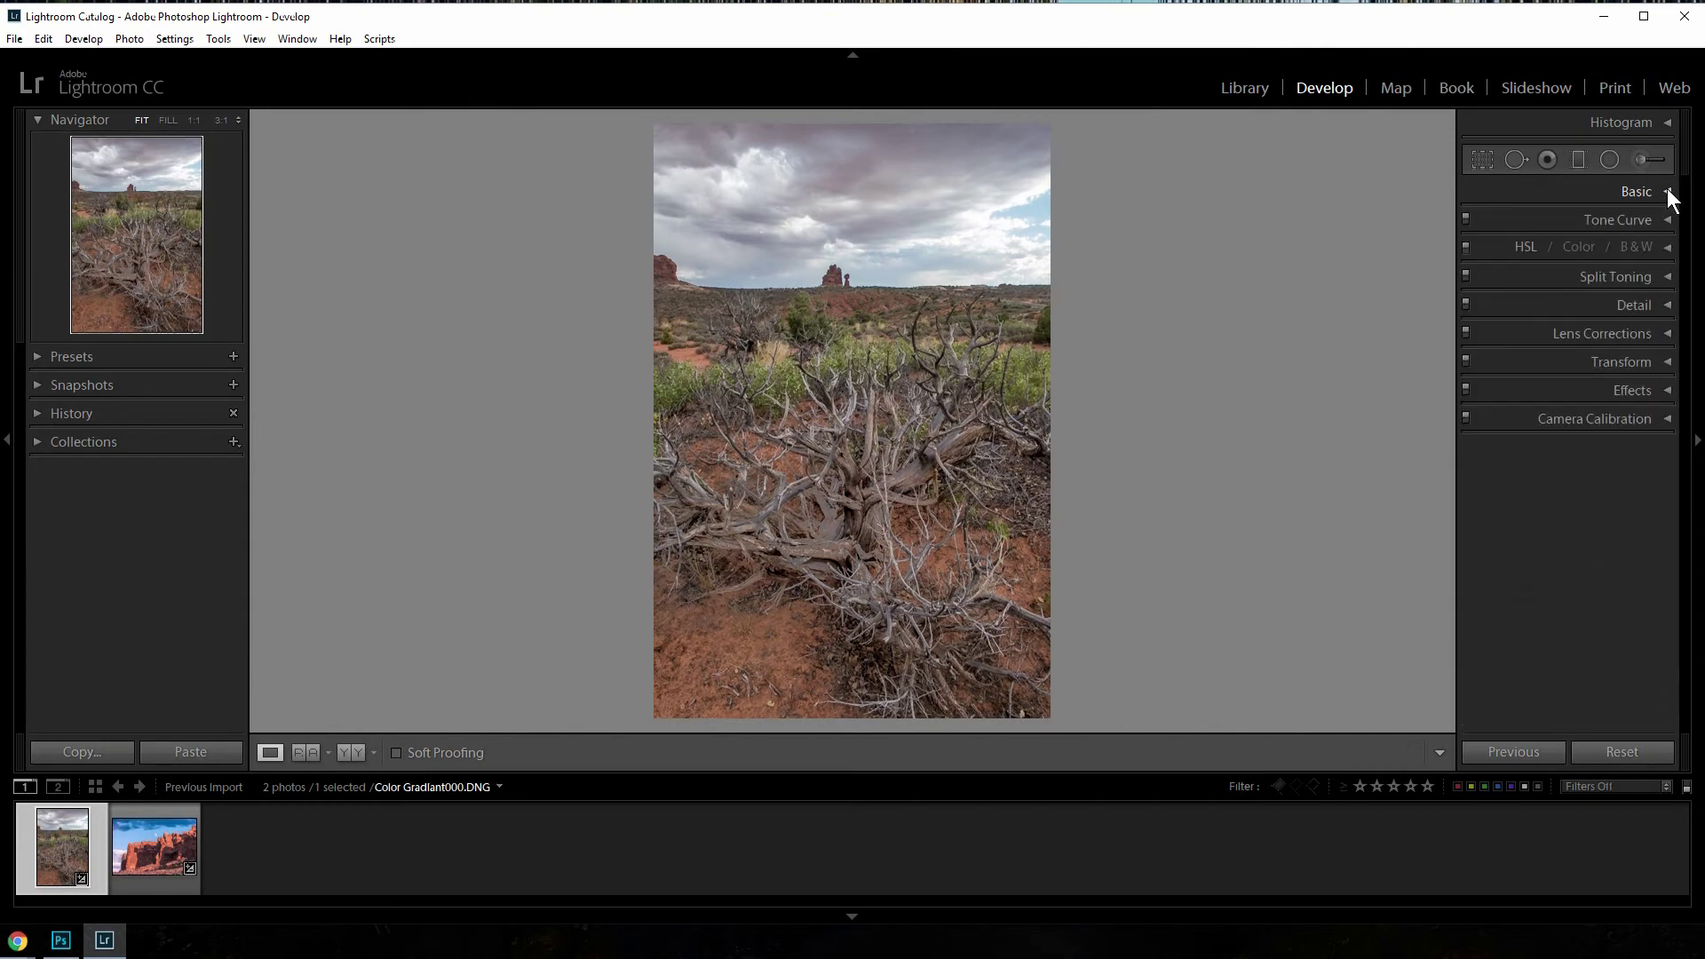
left_click(1667, 334)
left_click(1477, 386)
left_click(1477, 402)
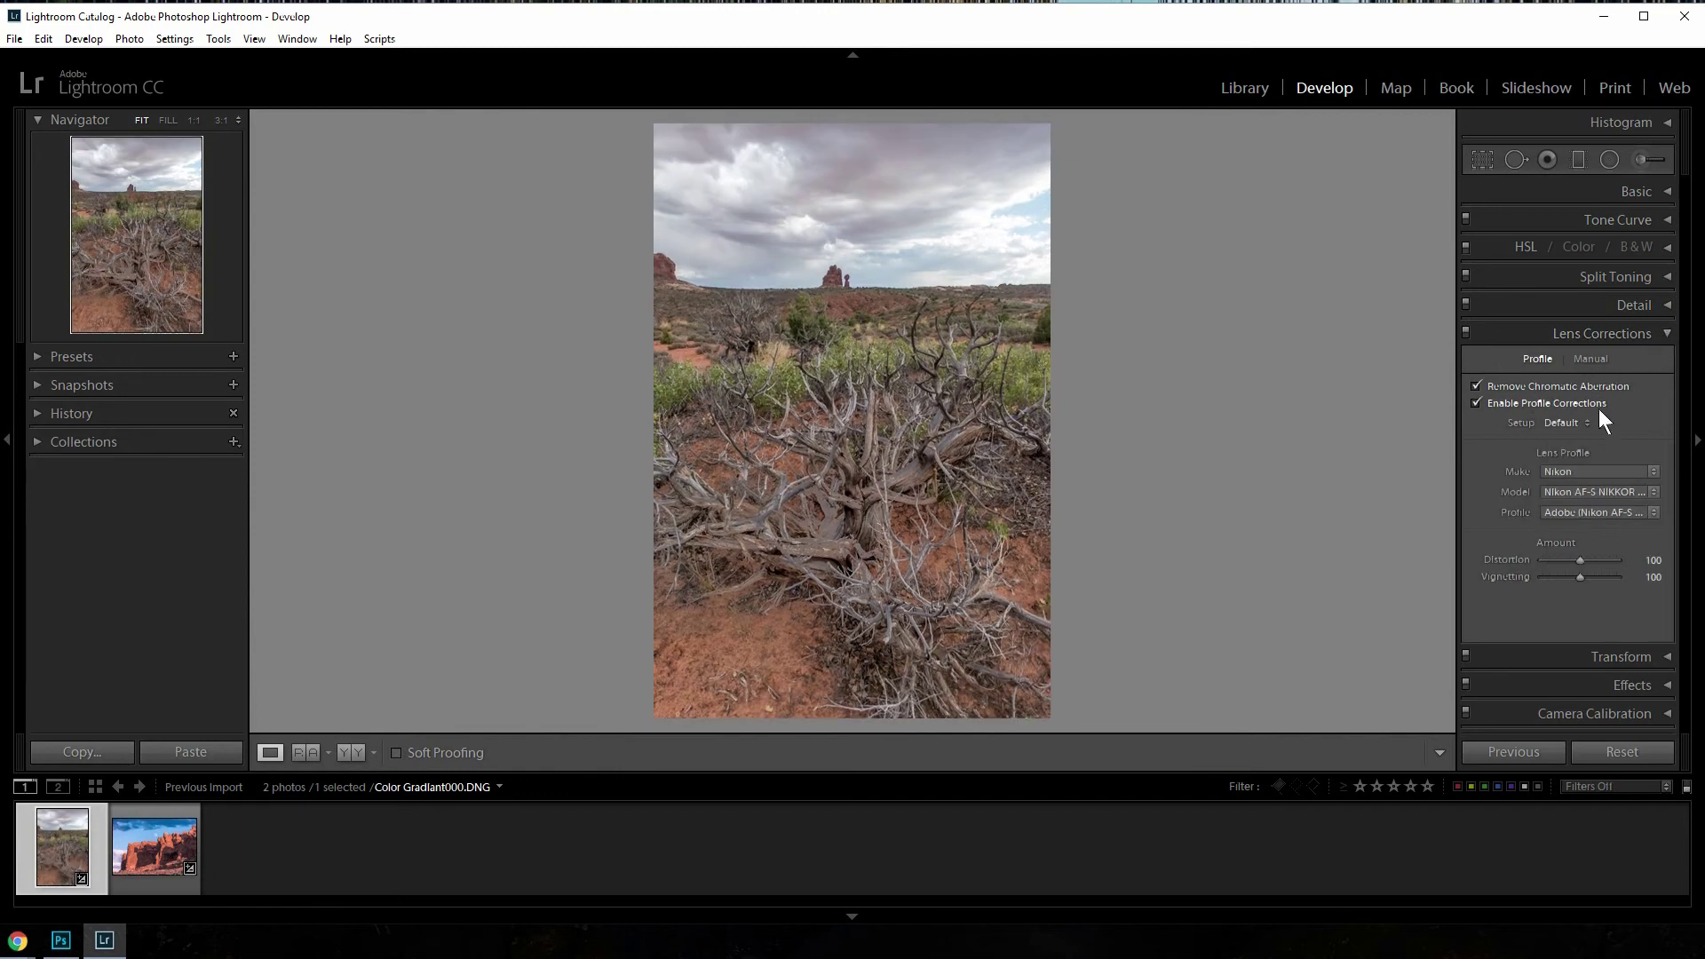
left_click(1669, 333)
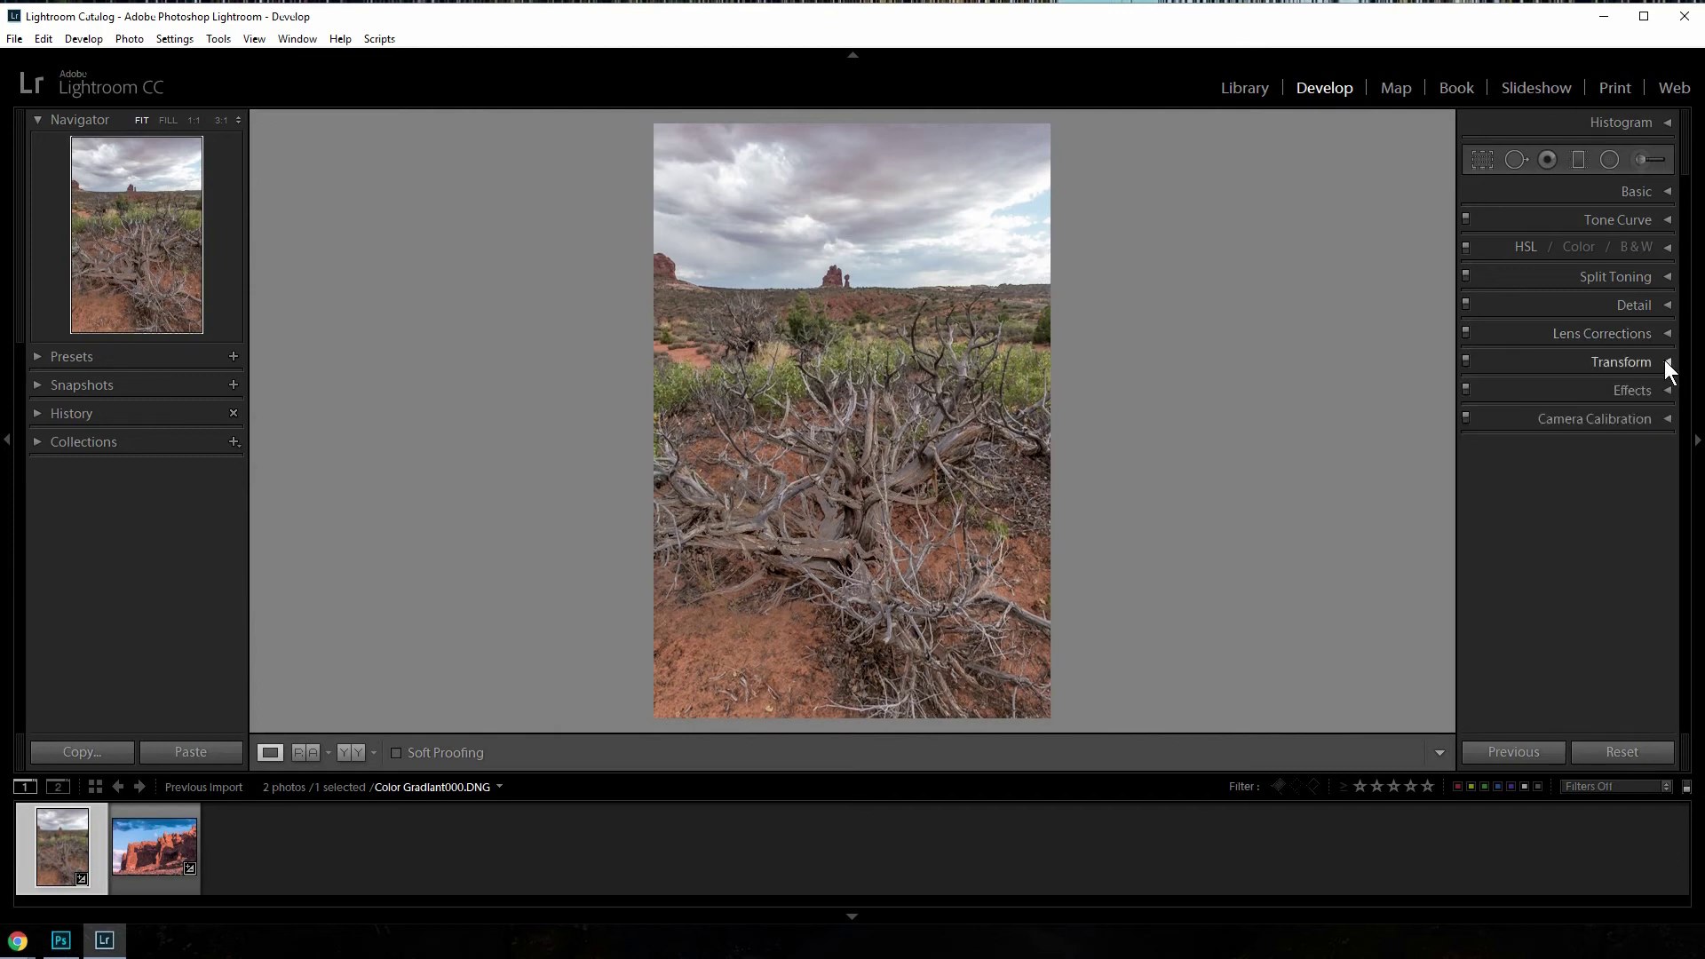
Step: Tint the split-toning highlights blue with hue 240 and saturation 19
left_click(1668, 278)
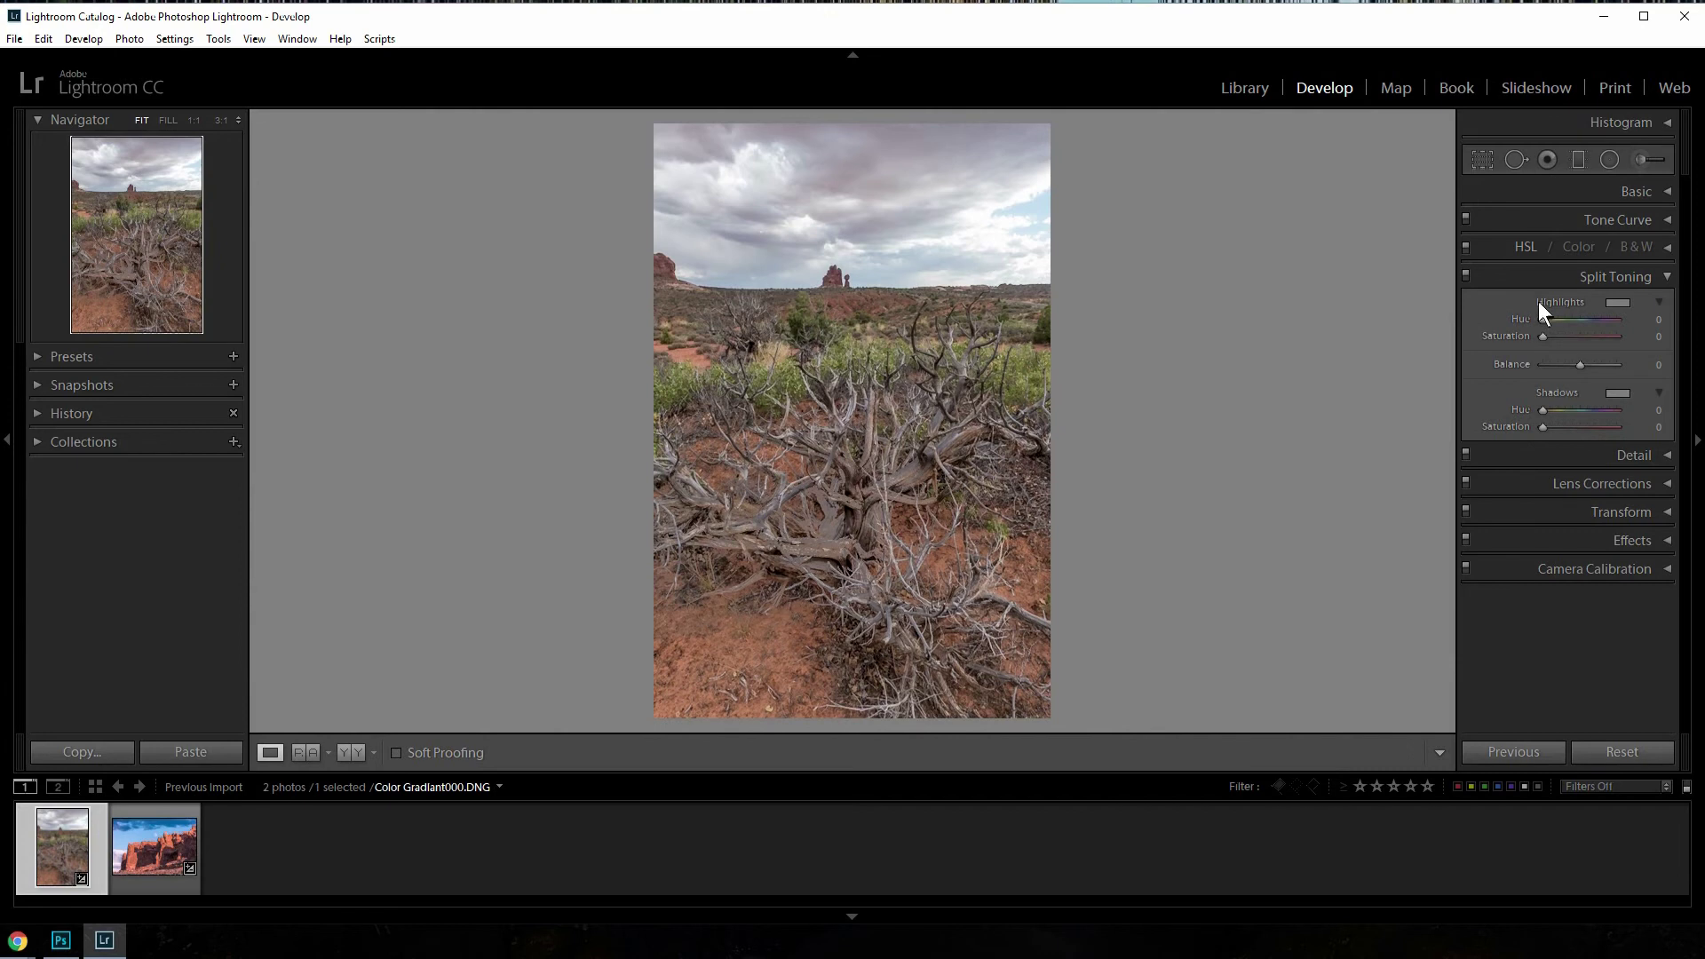
left_click_drag(1553, 335, 1564, 338)
left_click_drag(1543, 318, 1591, 316)
left_click_drag(1595, 320, 1592, 322)
Step: Tint the split-toning shadows blue with hue 219 and saturation 23
left_click_drag(1545, 426, 1560, 428)
left_click_drag(1545, 409, 1592, 410)
left_click_drag(1592, 408, 1587, 409)
Step: Set HSL saturation: Orange +31, Yellow +27, Green +53, Blue +44, Purple -36, Magenta -22
left_click(1669, 248)
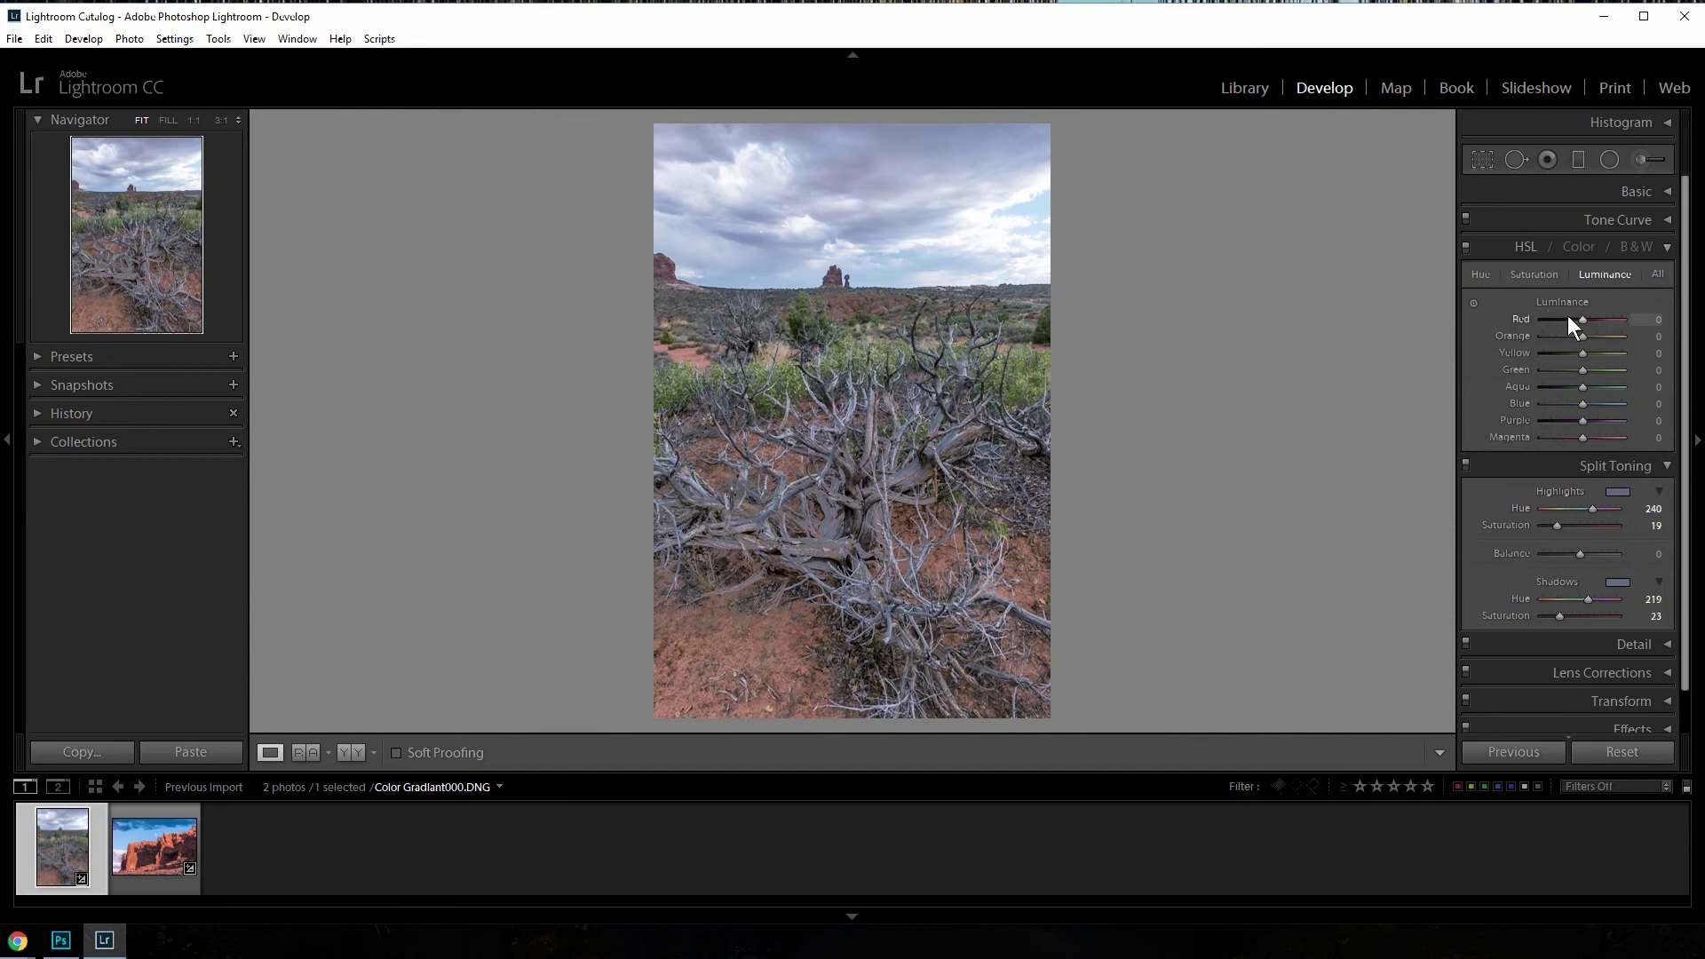
left_click(1544, 275)
key("ctrl+z")
left_click_drag(1586, 354, 1603, 353)
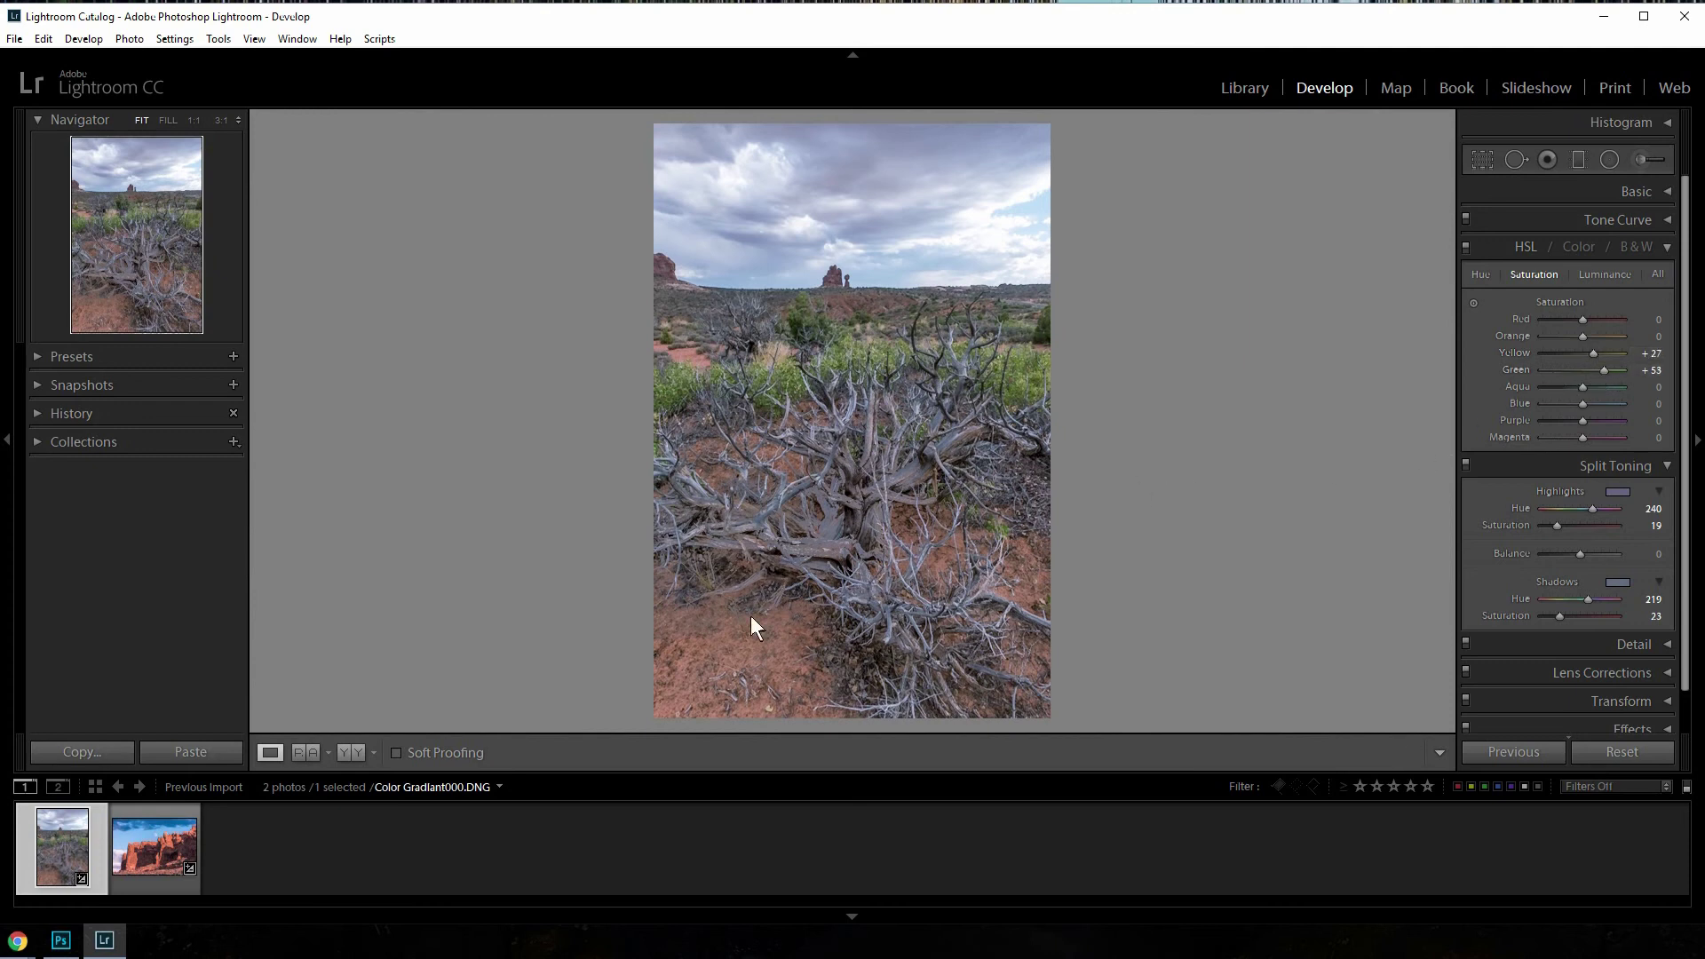
left_click_drag(1585, 338, 1594, 334)
left_click_drag(1585, 403, 1602, 403)
left_click_drag(1583, 420, 1573, 437)
Step: Set HSL hue Orange -16 and Aqua +60, with split-toning Balance at 0
left_click(1485, 272)
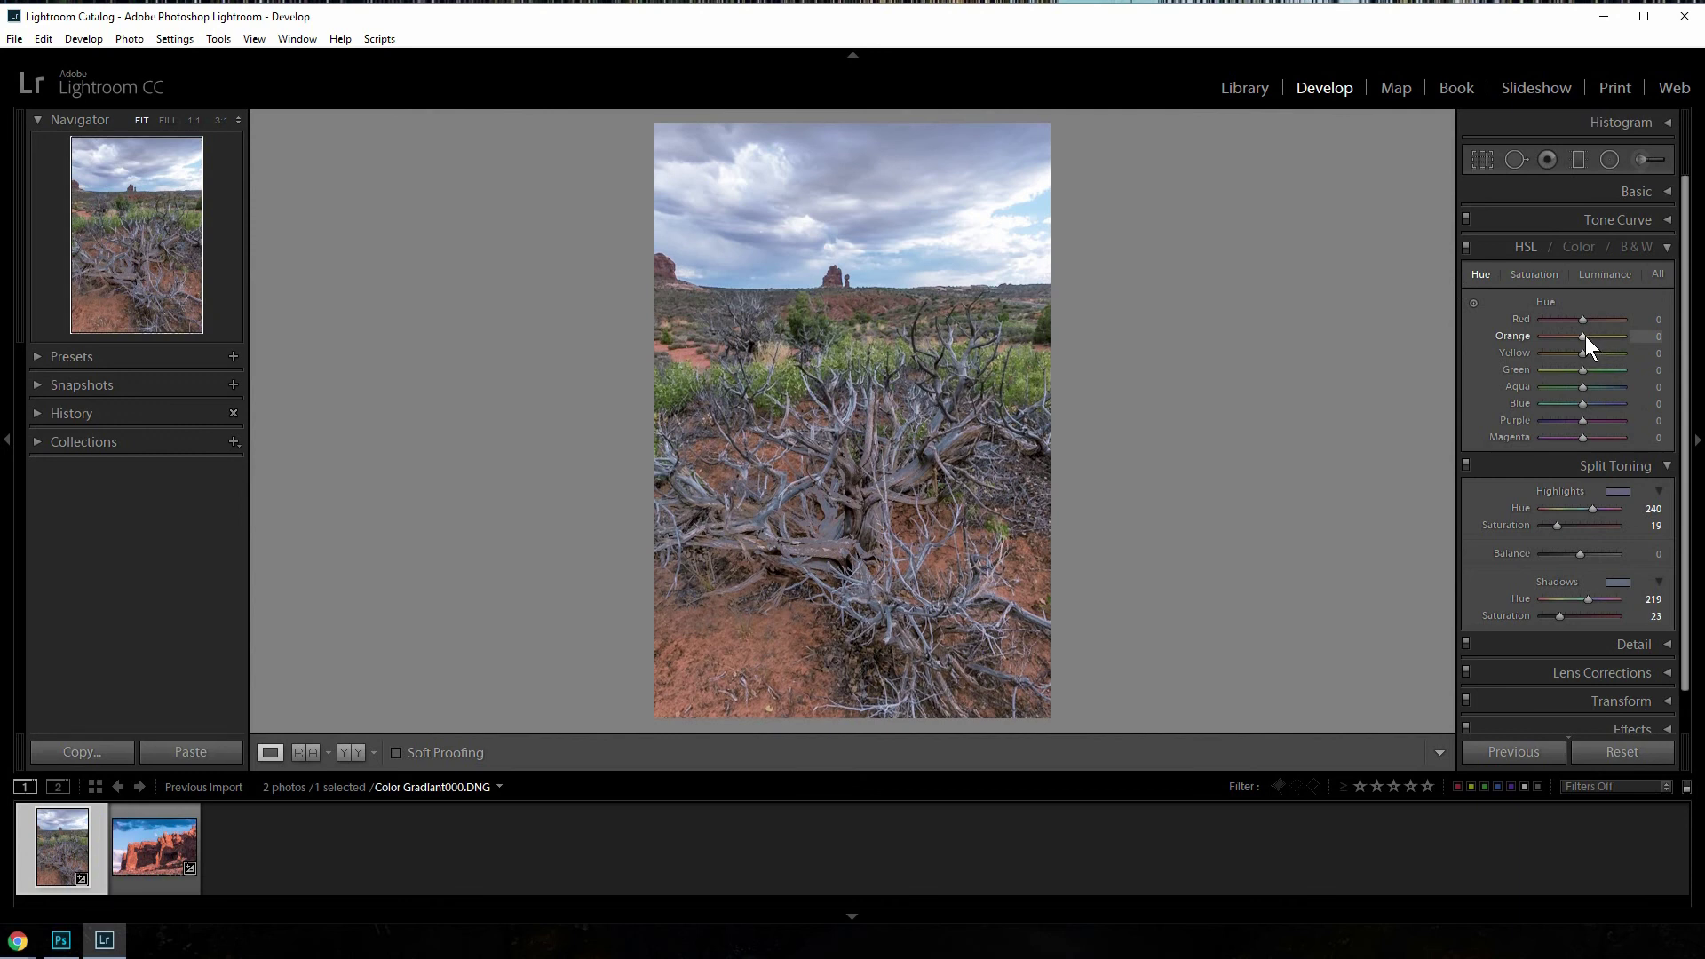
left_click_drag(1583, 336, 1569, 335)
mouse_move(1560, 558)
left_mouse_down()
mouse_move(1534, 561)
mouse_move(1579, 556)
left_mouse_up()
left_click_drag(1587, 554, 1586, 554)
left_click(910, 395)
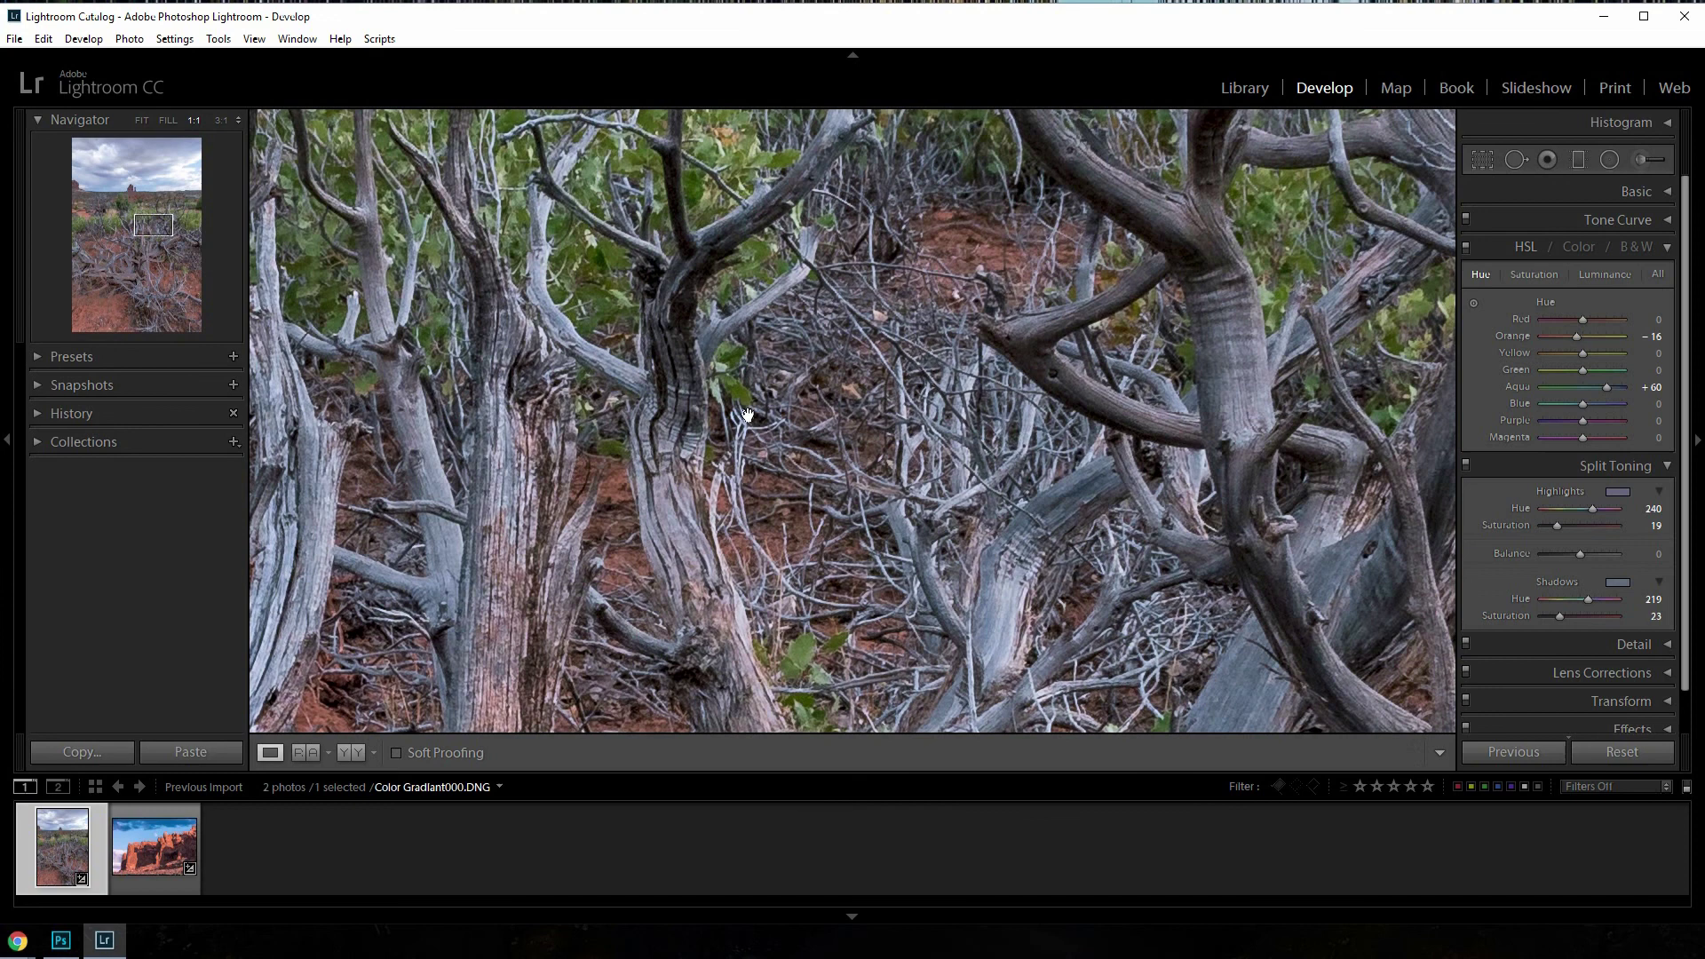
left_click_drag(716, 477, 898, 240)
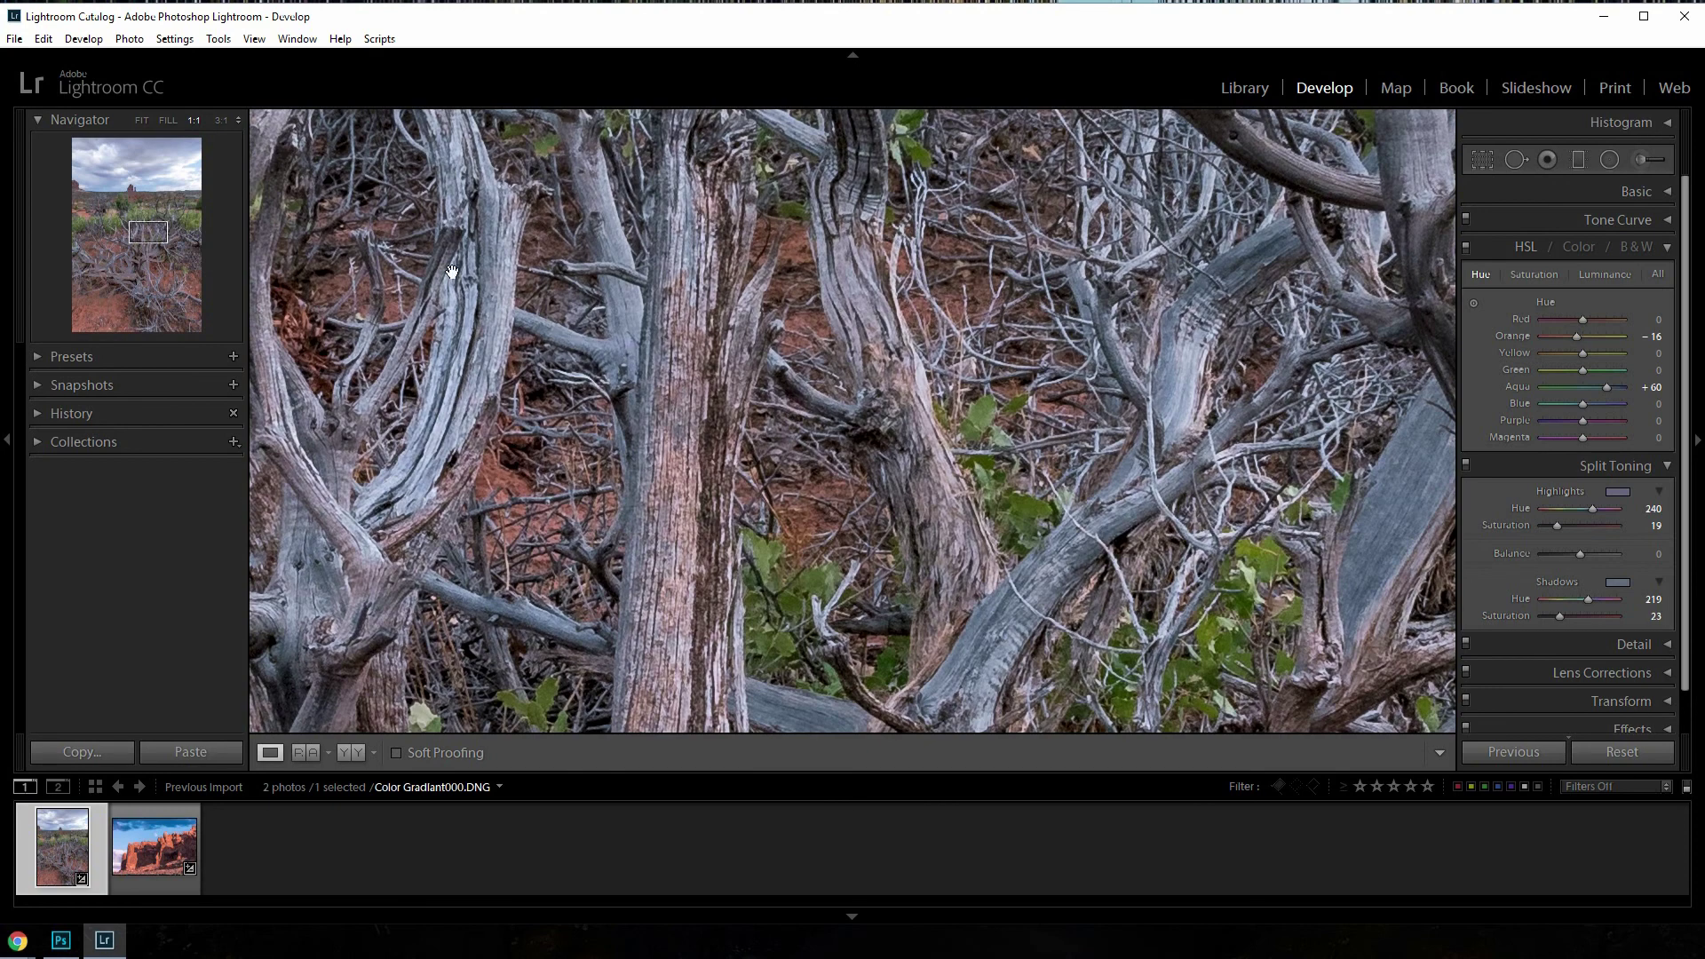
left_click(855, 346)
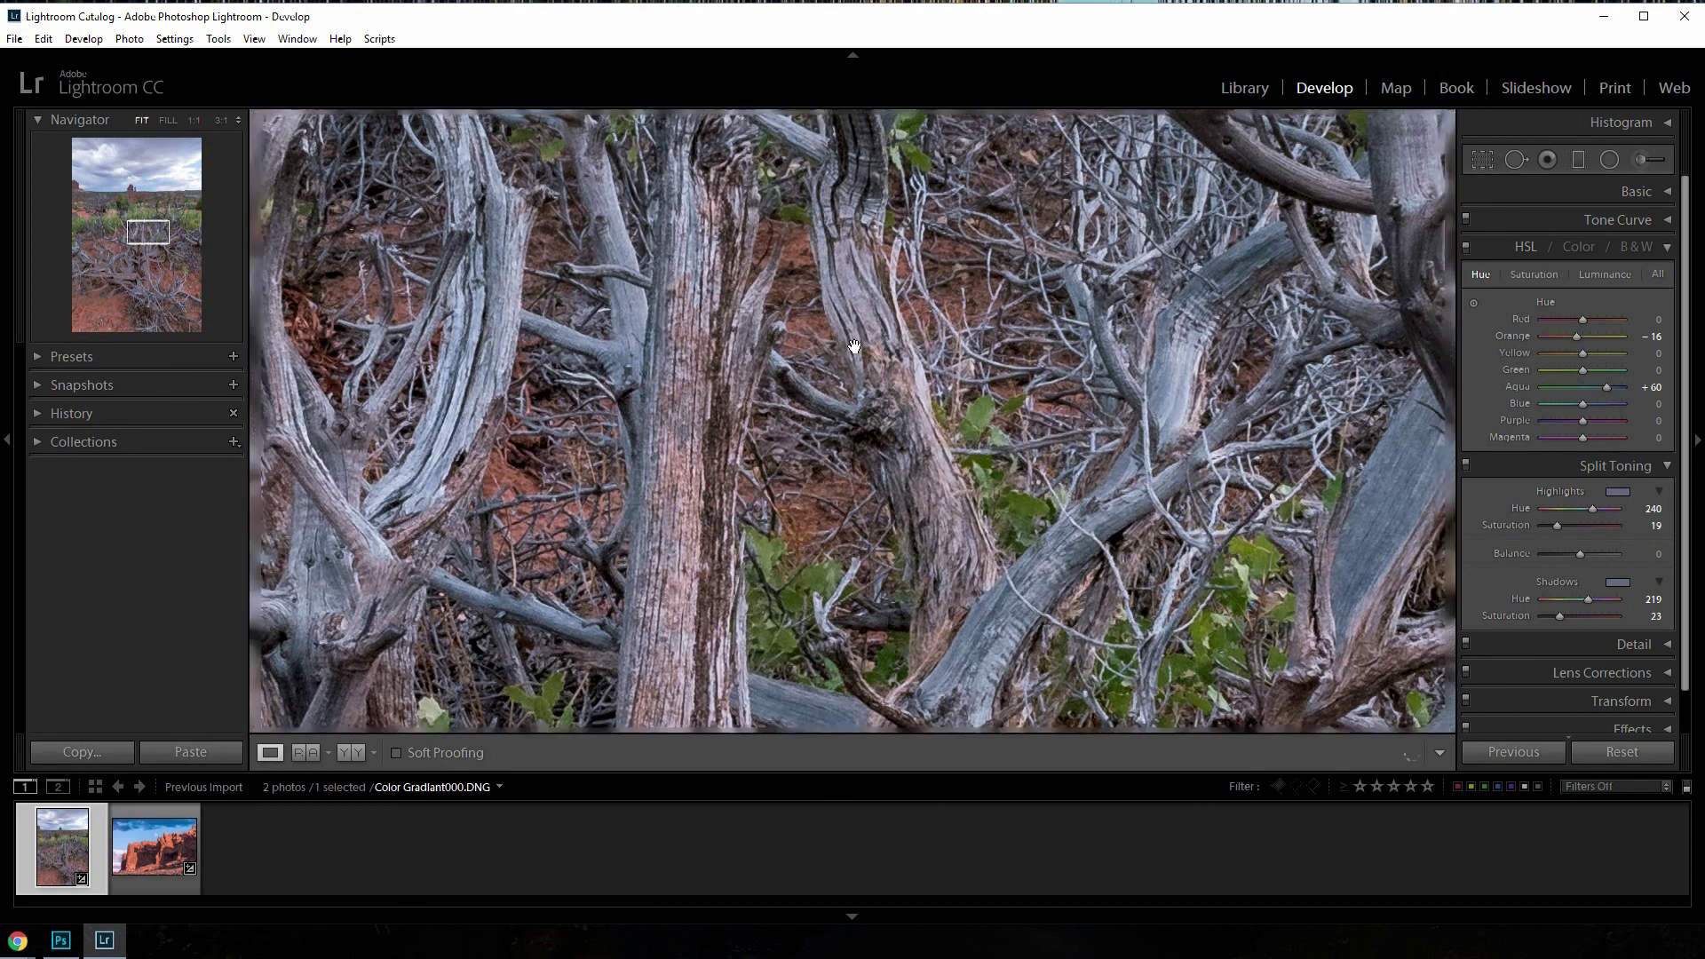